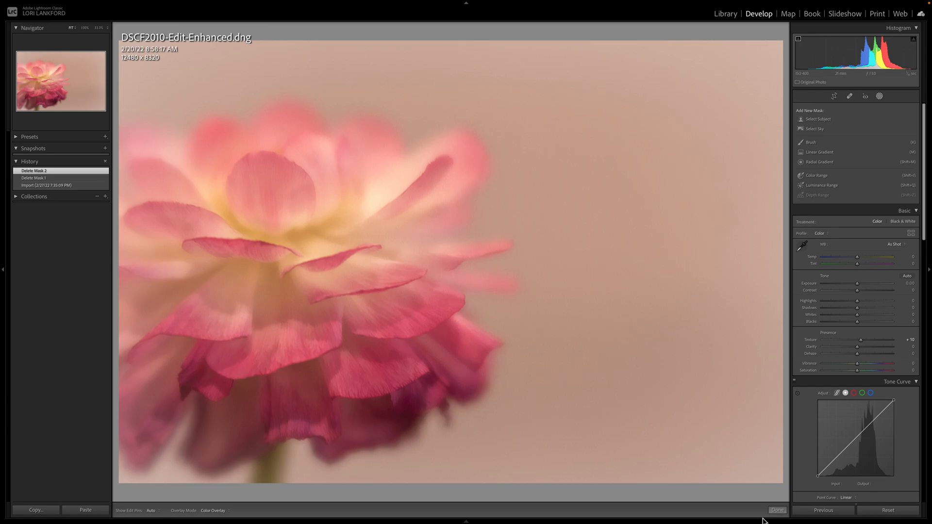
Step: Create a new mask on the flower with Select Subject and change the mask overlay colour to blue
left_click(777, 510)
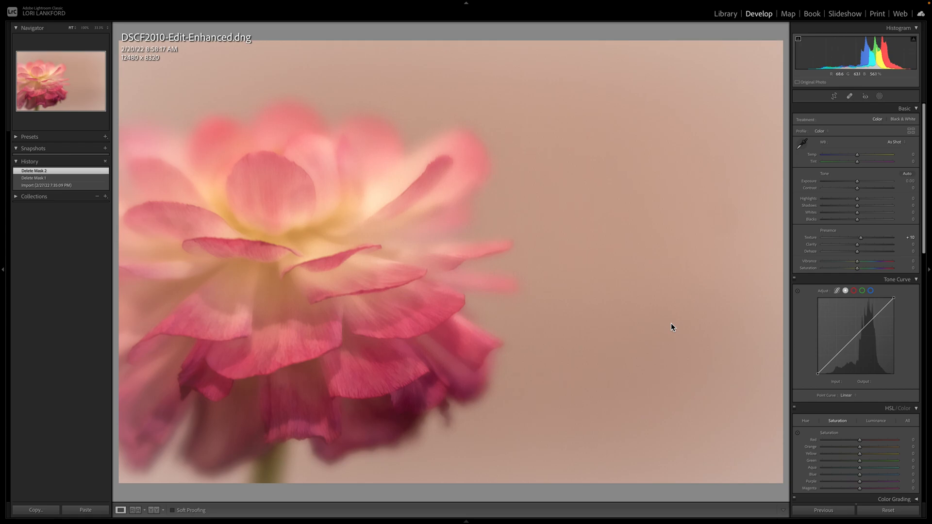
left_click(879, 97)
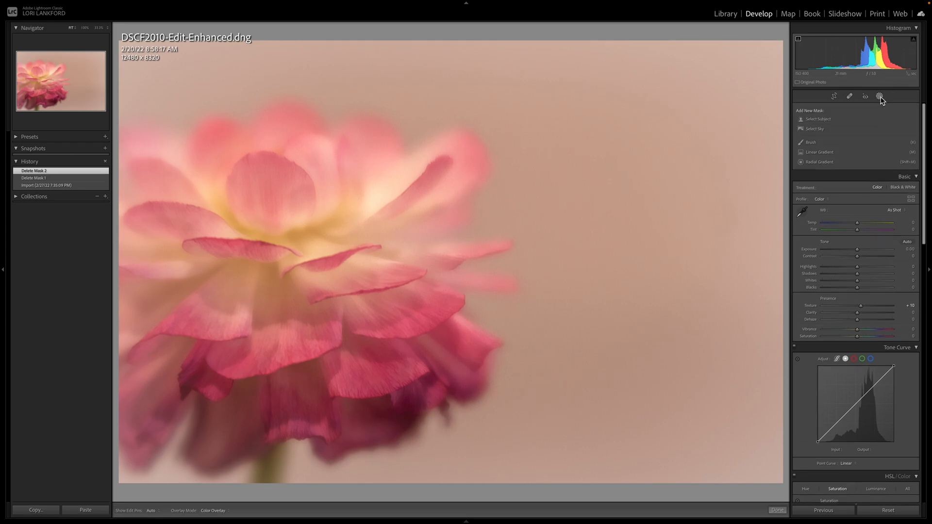
left_click(815, 121)
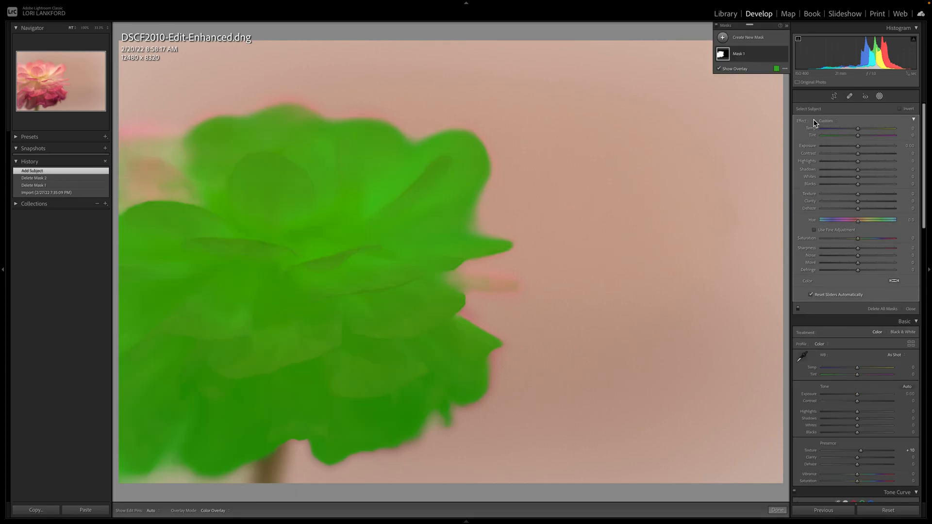
left_click(777, 69)
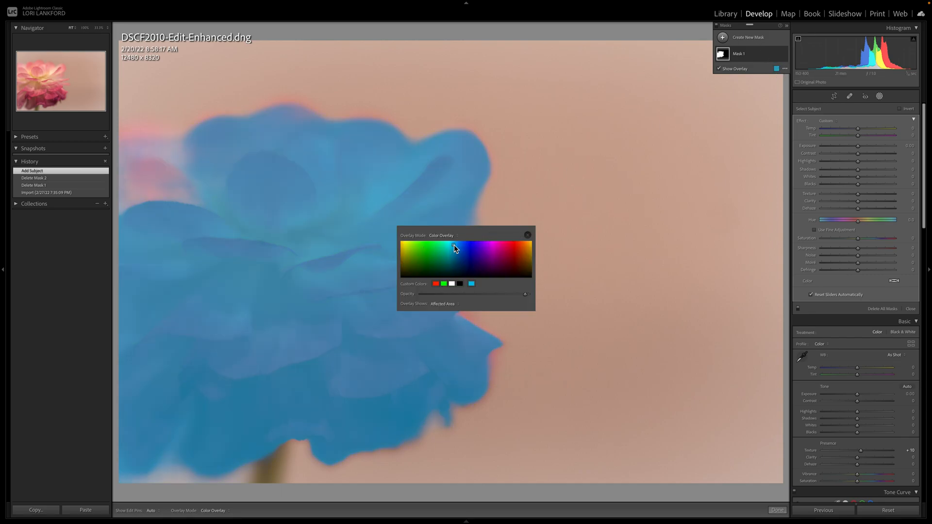
left_click(527, 236)
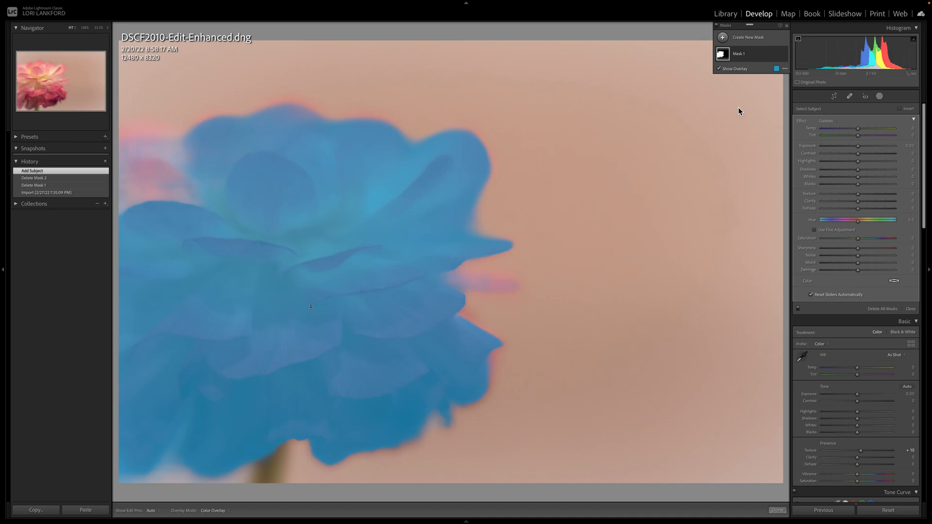
Step: Hide the mask overlay and slightly raise the saturation of the masked flower
left_click(718, 69)
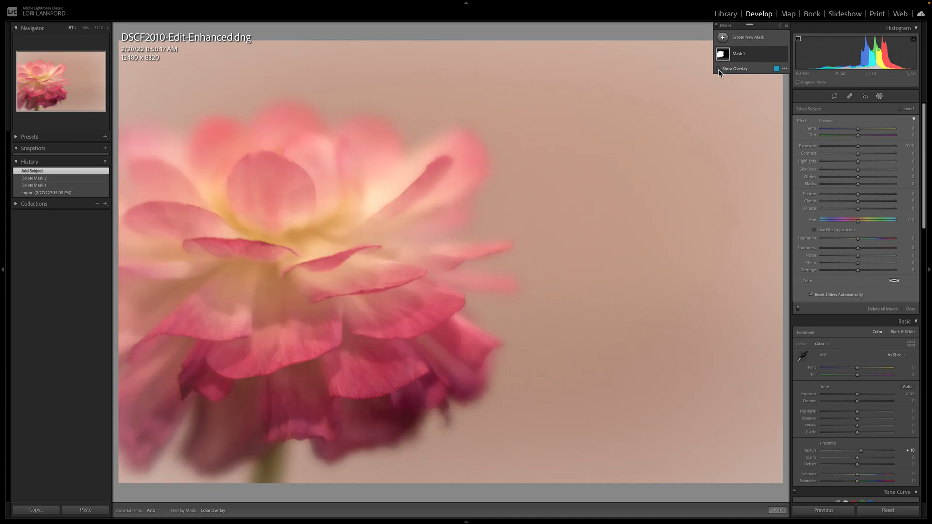
mouse_move(857, 238)
left_mouse_down()
mouse_move(879, 245)
mouse_move(859, 238)
left_mouse_up()
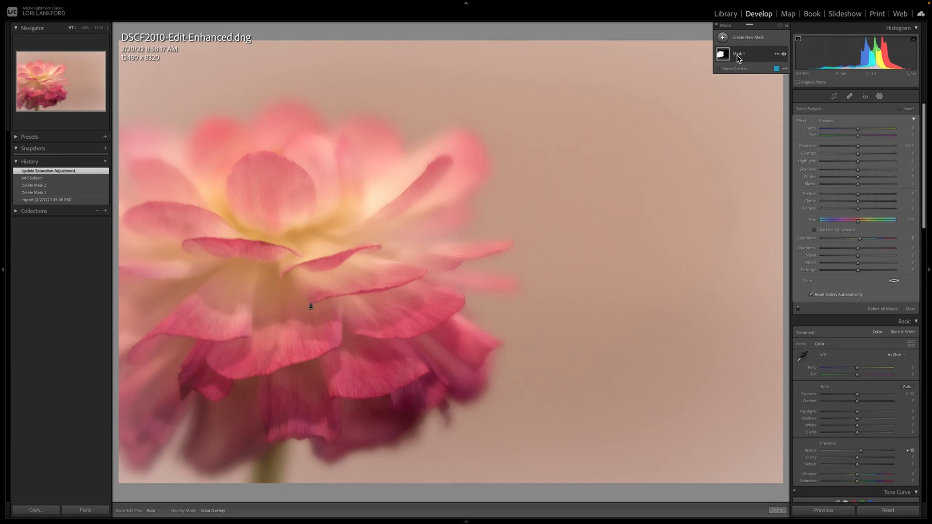
Step: Intersect Mask 1 with a Color Range sampled from the rounded upper pink petal, and set its Refine amount to 22 with the overlay shown
left_click(776, 55)
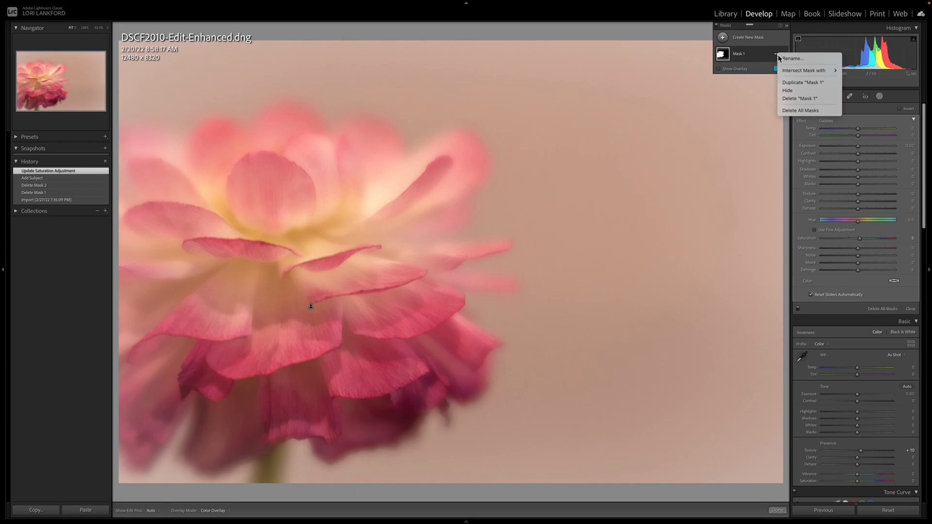
mouse_move(795, 71)
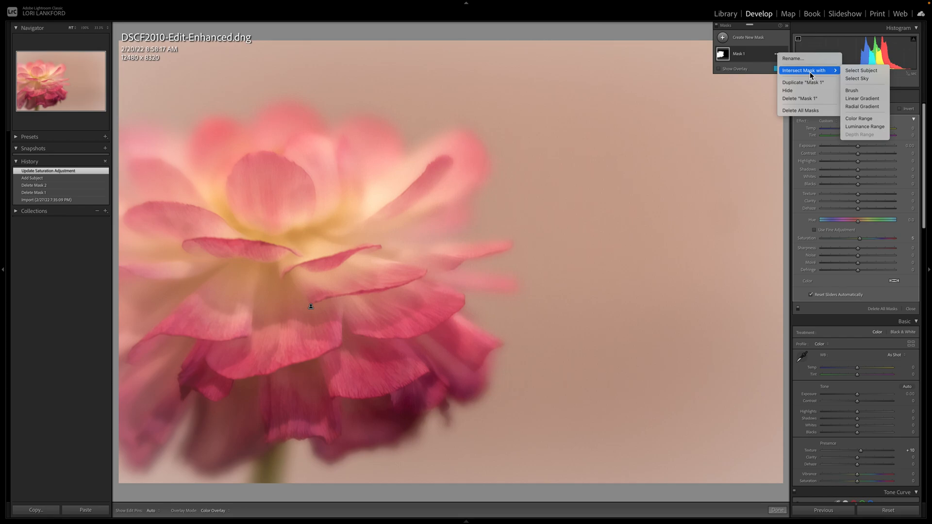
left_click(869, 118)
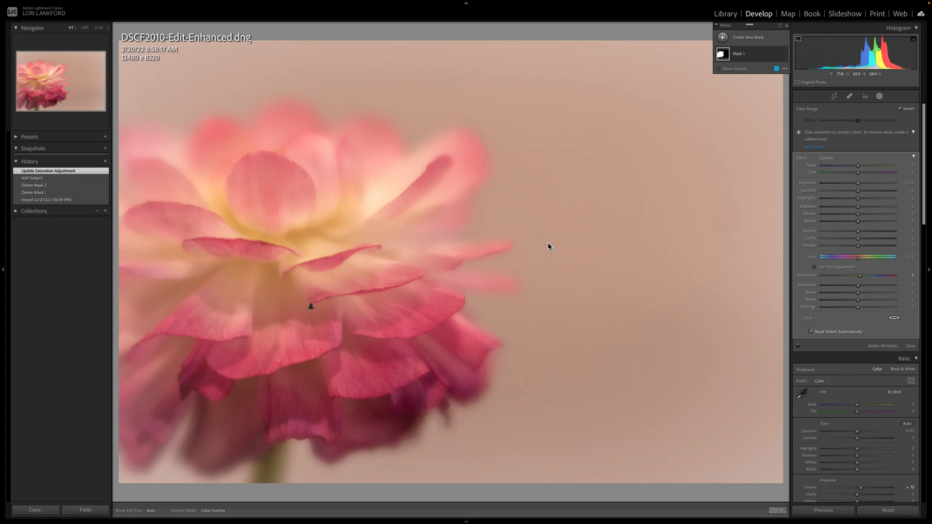
left_click(268, 183)
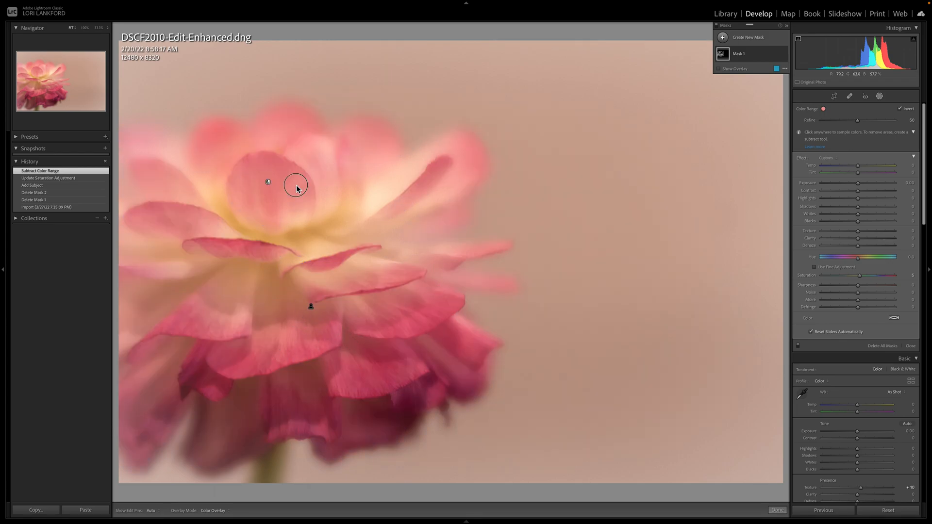
left_click(296, 185)
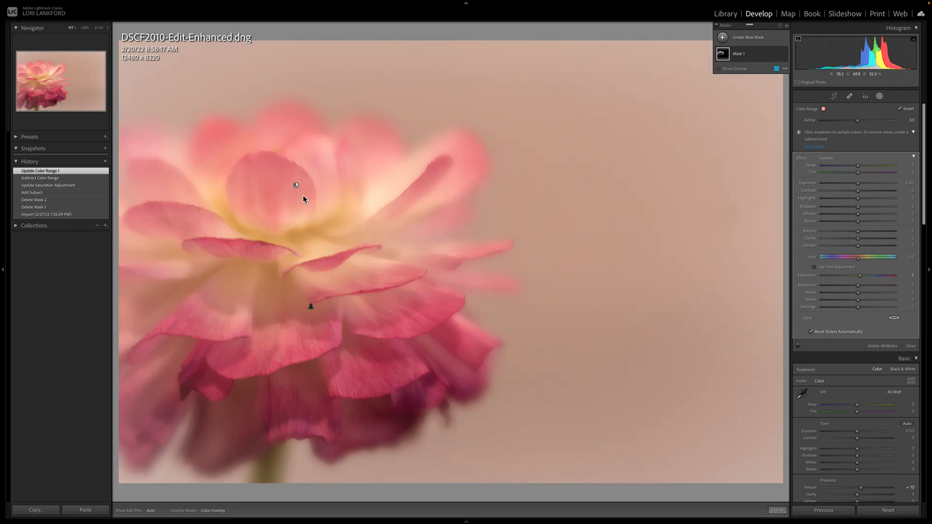
left_click(298, 197)
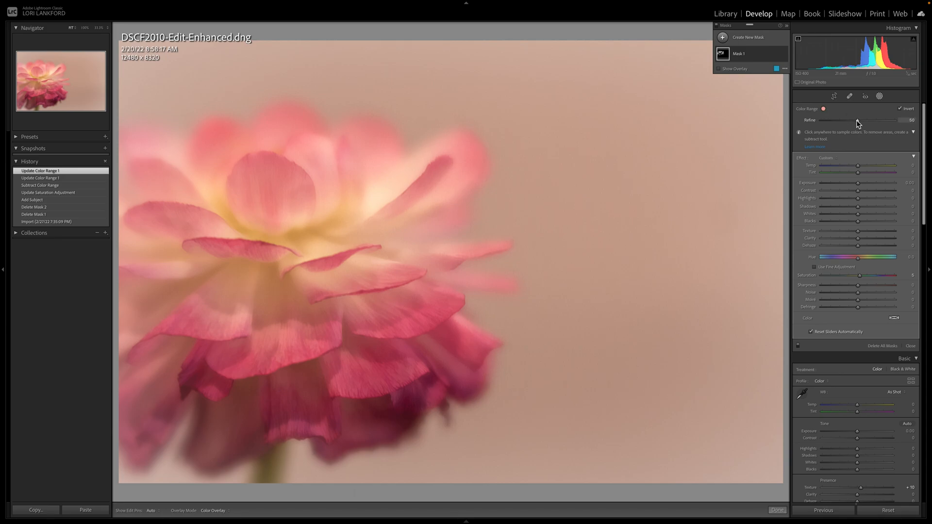
left_click(719, 69)
left_click_drag(857, 121, 836, 121)
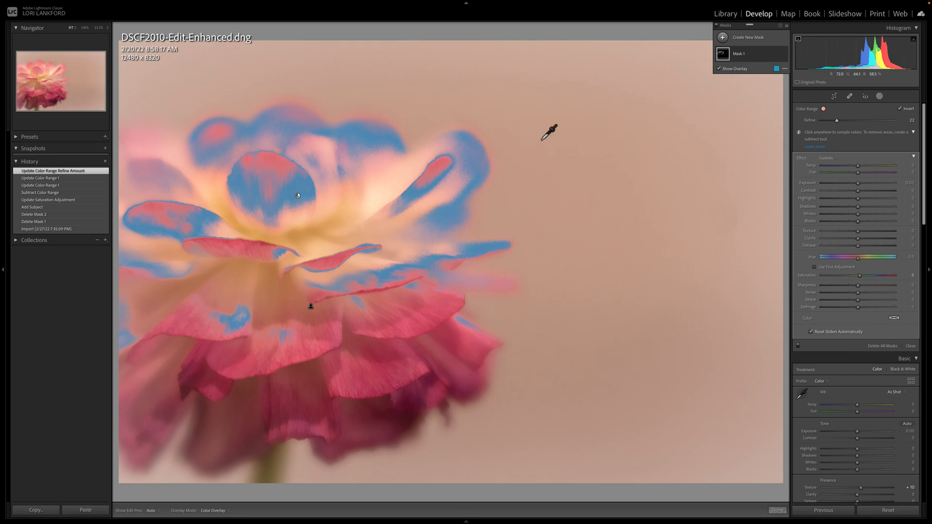
Step: Subtract from Mask 1 with a brush, painting over the stray overlay patches on the flower's lower petals
left_click(749, 60)
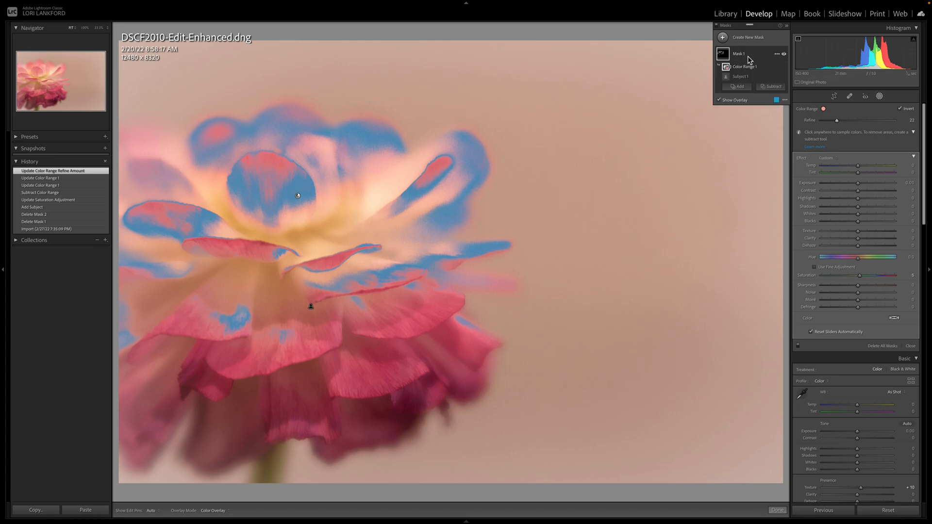
left_click(768, 87)
left_click(774, 130)
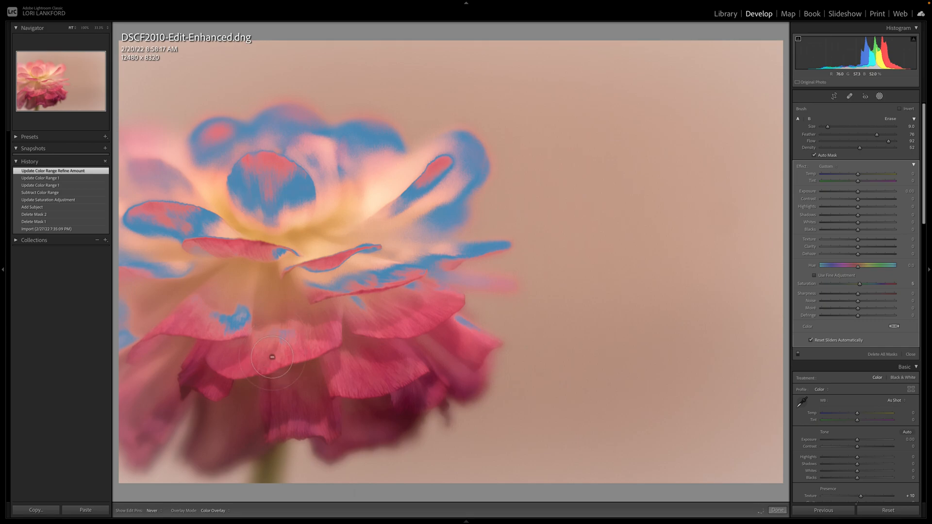
left_click(285, 329)
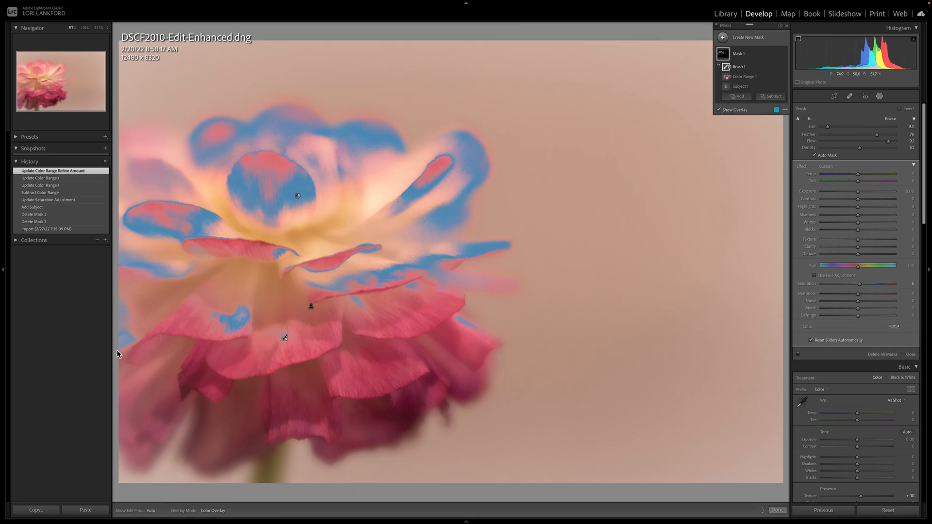
key("h")
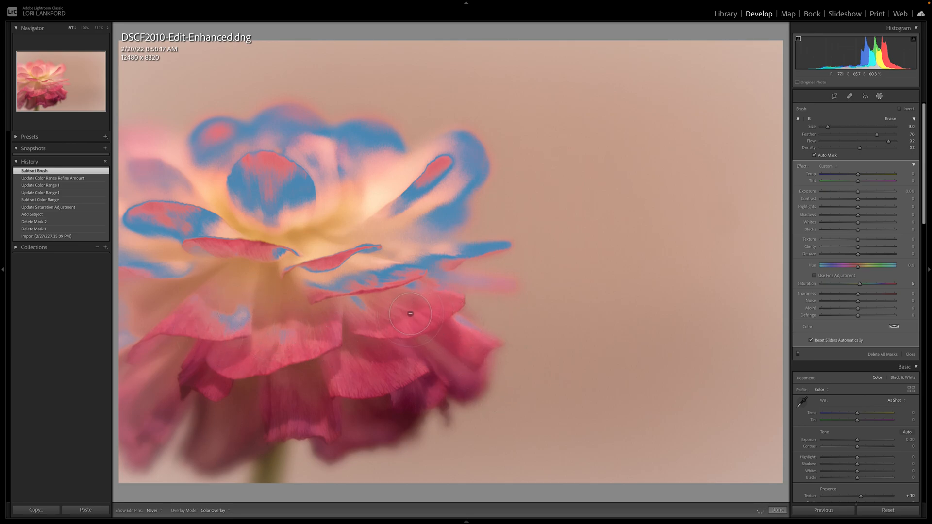
Step: Set the subtracting brush's density to 65 and brush away the remaining overlay patches on the lower petals
left_click_drag(859, 148, 869, 148)
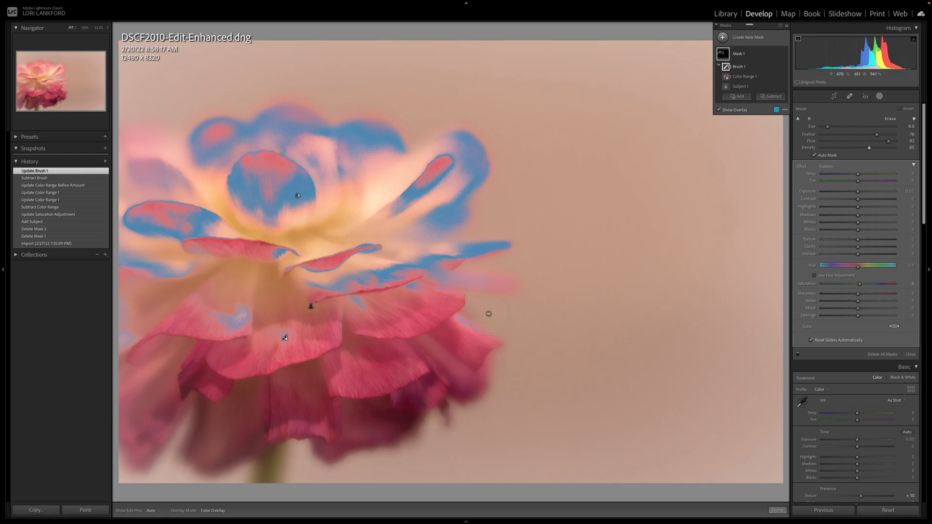
key("h")
left_click_drag(487, 330, 465, 316)
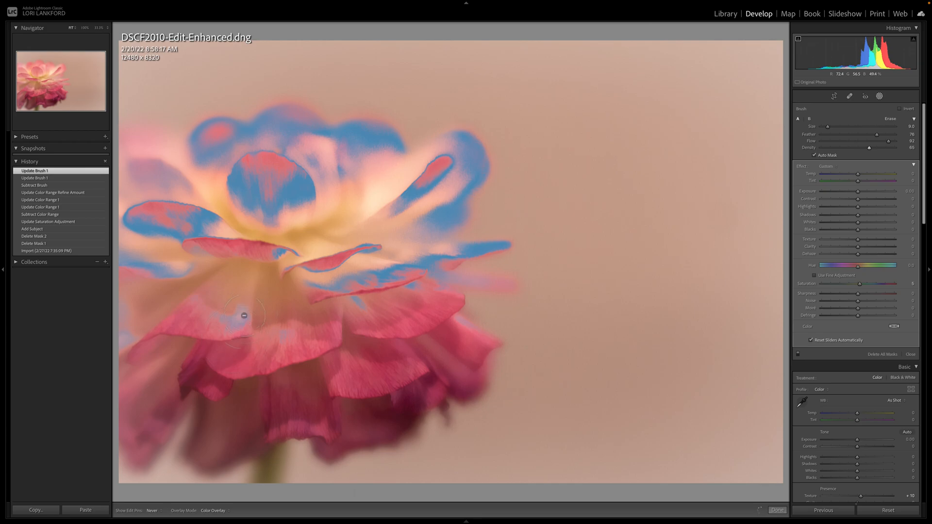
left_click_drag(238, 311, 285, 337)
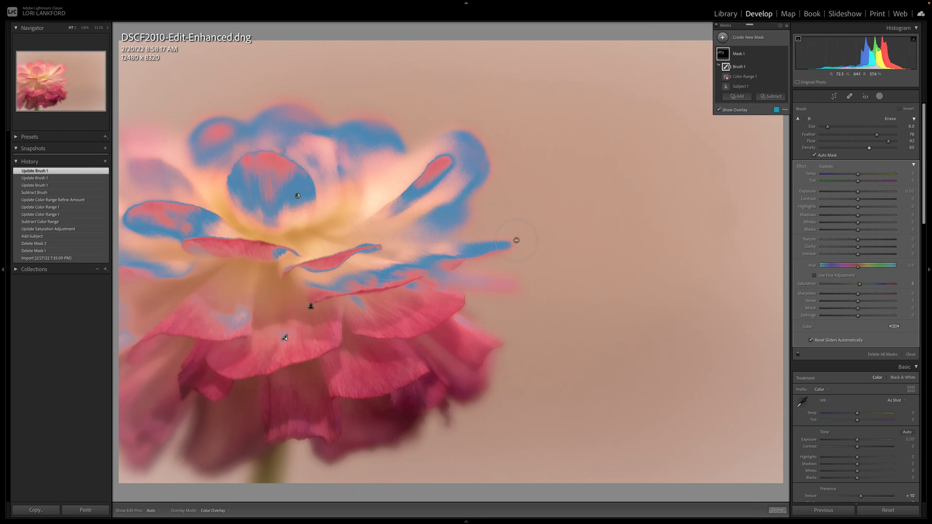
Step: Hide the overlay and shift the masked petals' colour with Hue −15.0 and Saturation 18
left_click(718, 110)
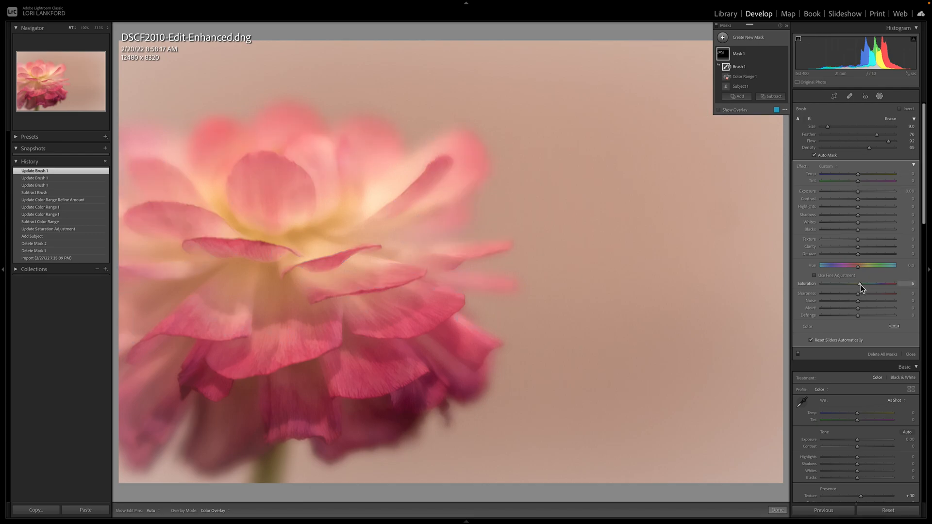
mouse_move(860, 284)
left_mouse_down()
mouse_move(890, 289)
mouse_move(866, 285)
left_mouse_up()
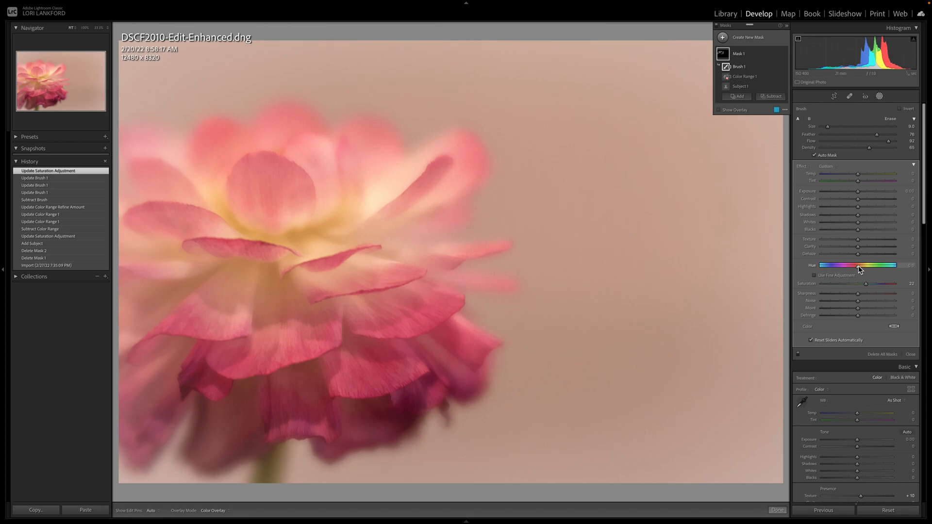
left_click_drag(858, 266, 862, 267)
left_click_drag(861, 268, 855, 268)
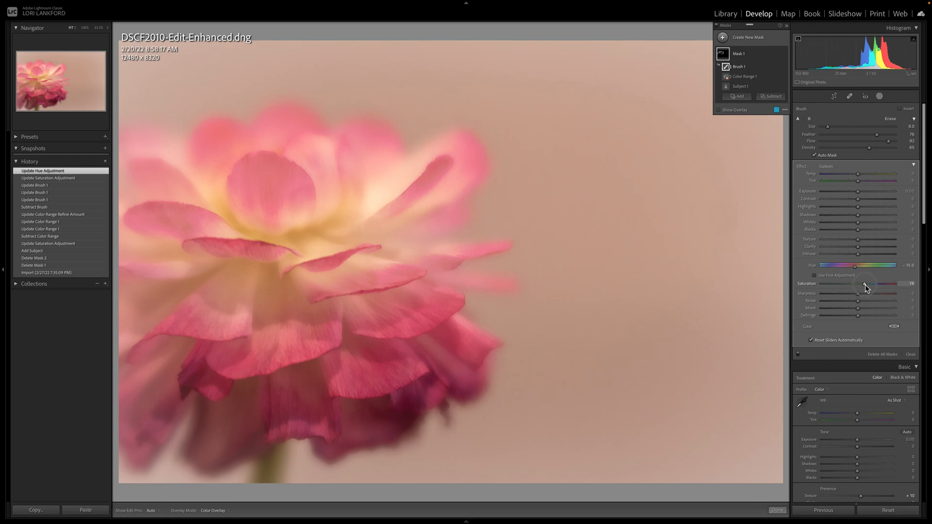
left_click_drag(864, 285, 865, 284)
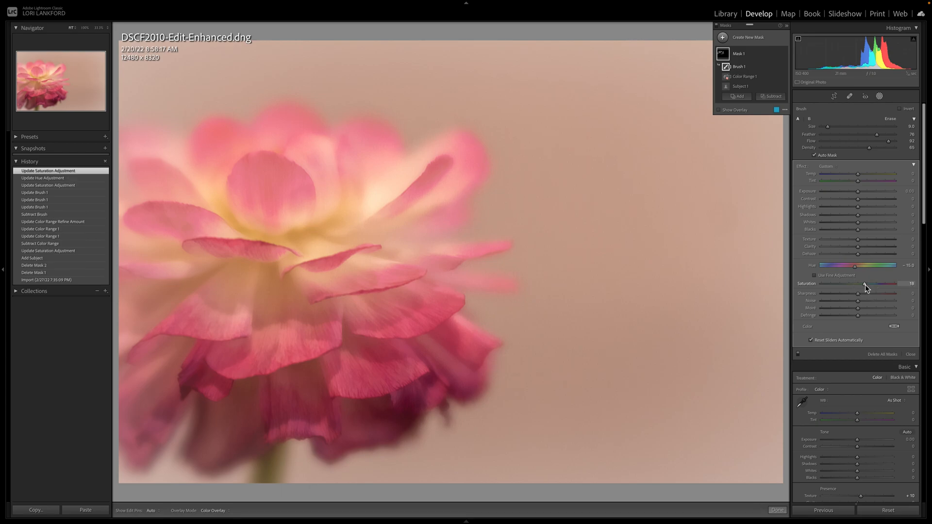
Step: Soften the masked petals by setting Clarity to −44 and lowering Texture and Dehaze
left_click_drag(842, 248, 843, 247)
left_click(842, 248)
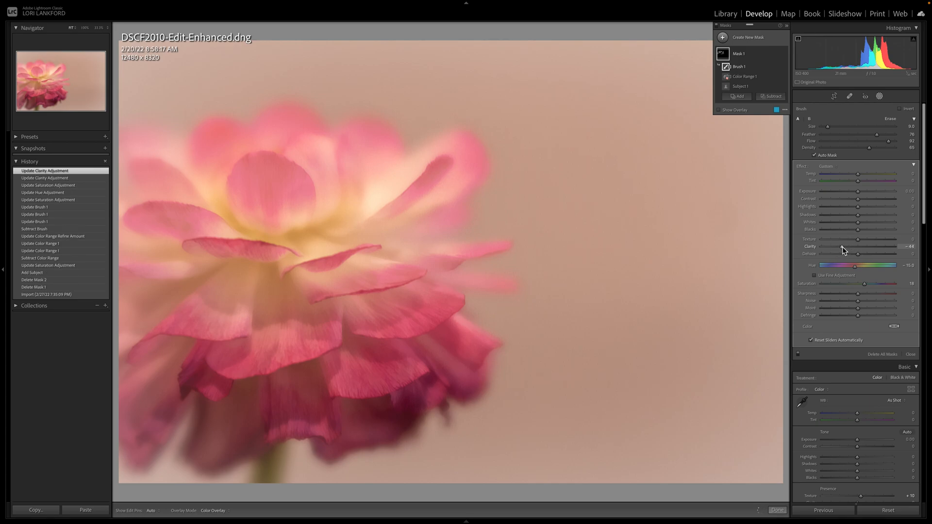
left_click_drag(857, 239, 846, 240)
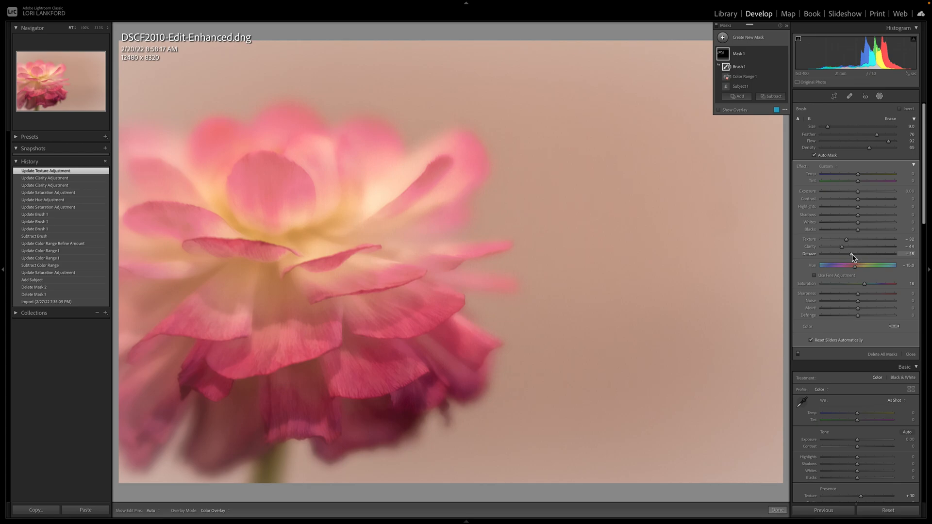
left_click_drag(849, 253, 849, 253)
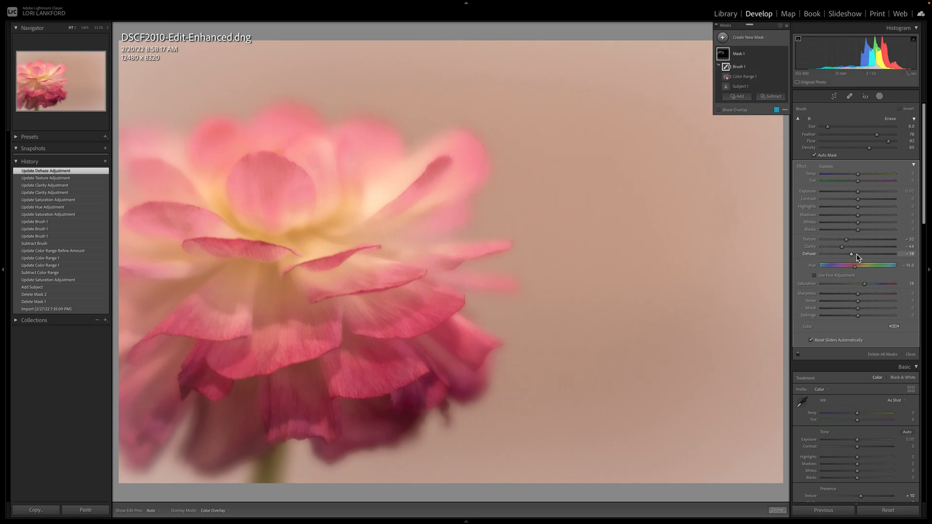
Step: Compare the before and after versions of the photo to judge the effect of the masked edits
key("backslash")
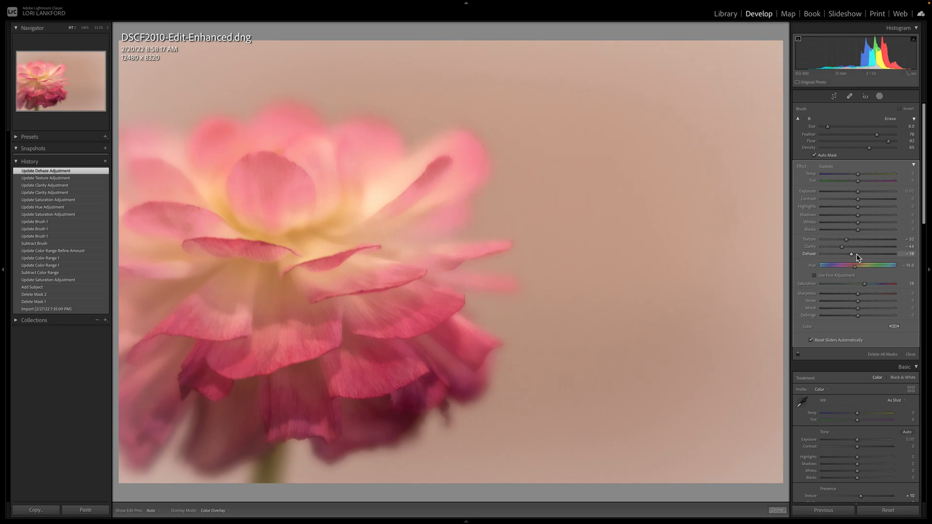
key("backslash")
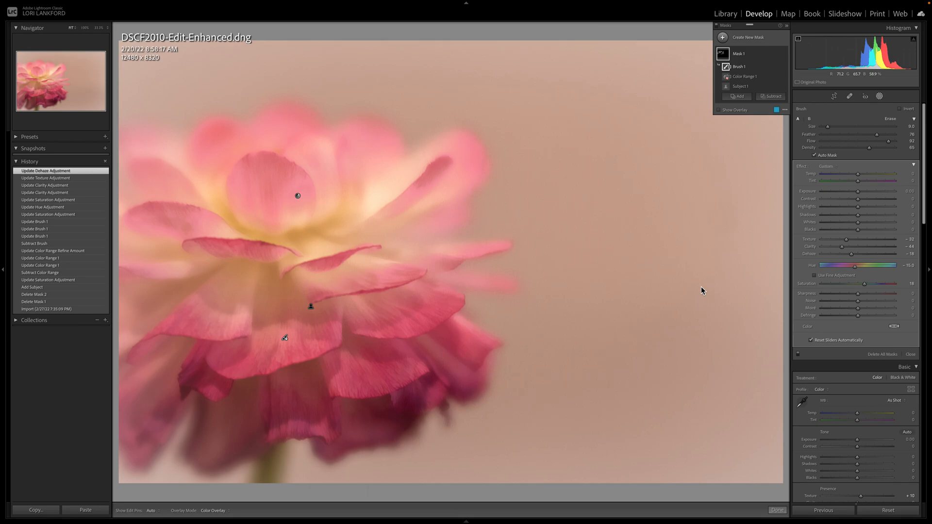
key("backslash")
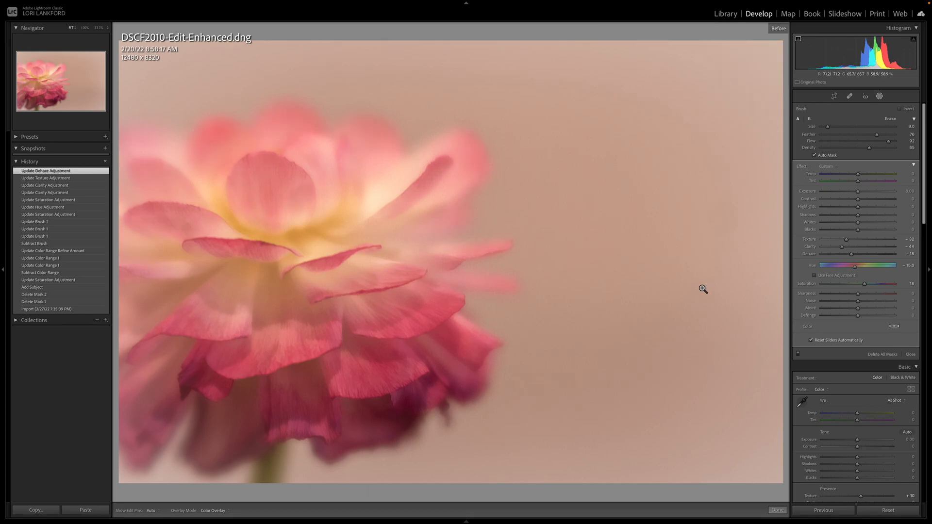
key("backslash")
key("backslash")
key("backslash")
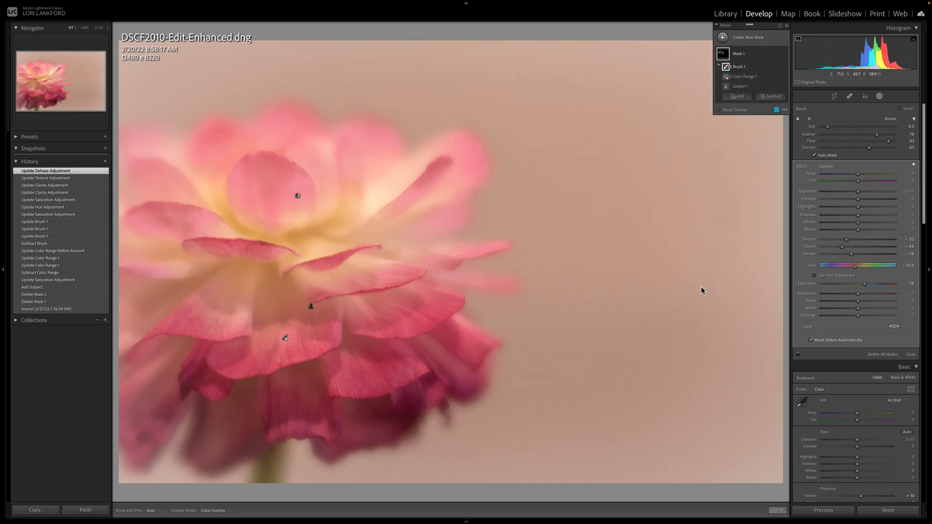
key("backslash")
key("backslash")
key("backslash")
key("backslash")
Step: Set the mask's Saturation to 0 and check the result against the before version
left_click_drag(860, 284, 860, 288)
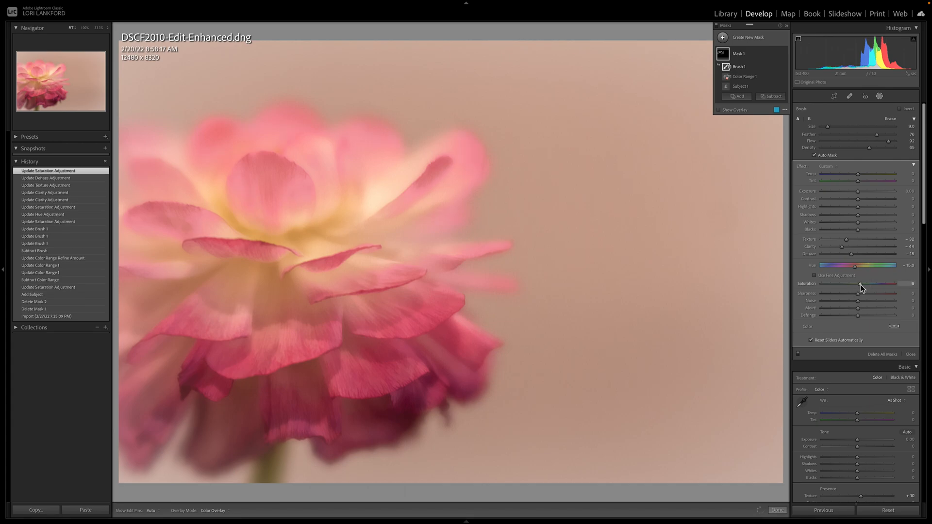
left_click_drag(857, 284, 859, 284)
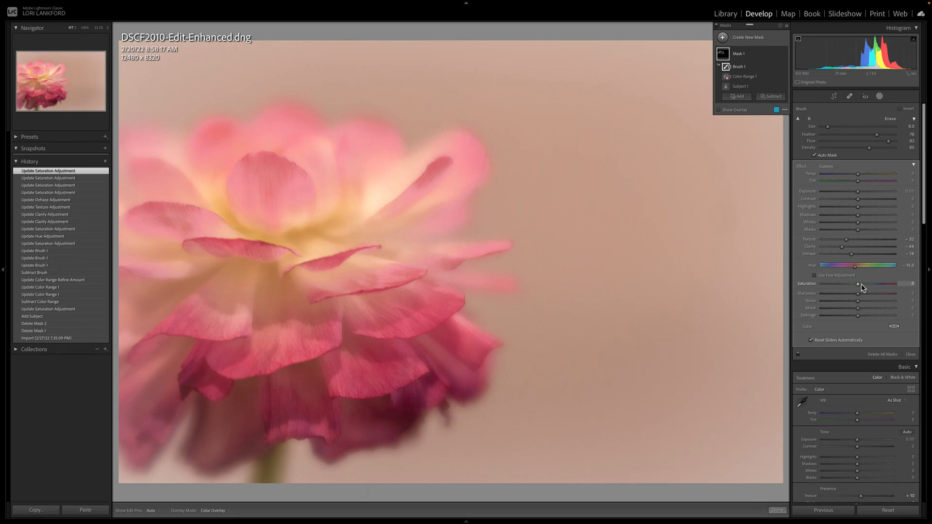
key("backslash")
key("backslash")
Step: Enable fine hue adjustment, set the petal mask's Hue to −9.2 and compare the result with the before version
left_click_drag(856, 270, 855, 270)
left_click(813, 275)
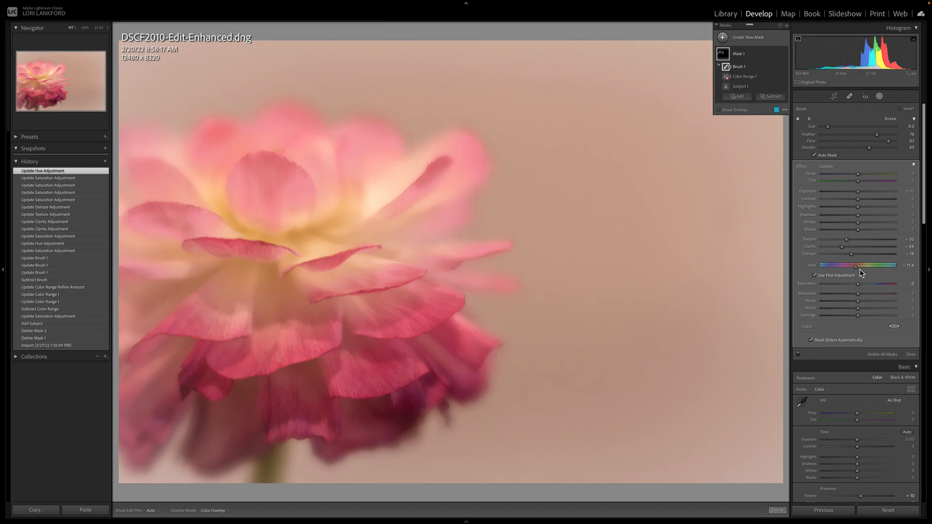
left_click_drag(856, 270, 858, 270)
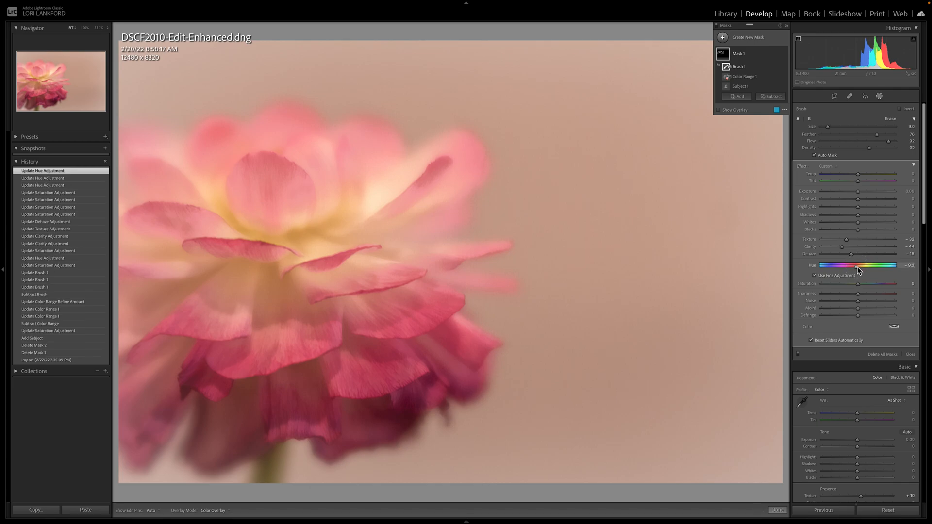
key("backslash")
key("backslash")
mouse_move(721, 57)
mouse_move(731, 81)
Step: Open the purple iris photo DSCF1610-Edit-3-Edit-Enhanced-Edit.tif from the library grid for developing
left_click(726, 14)
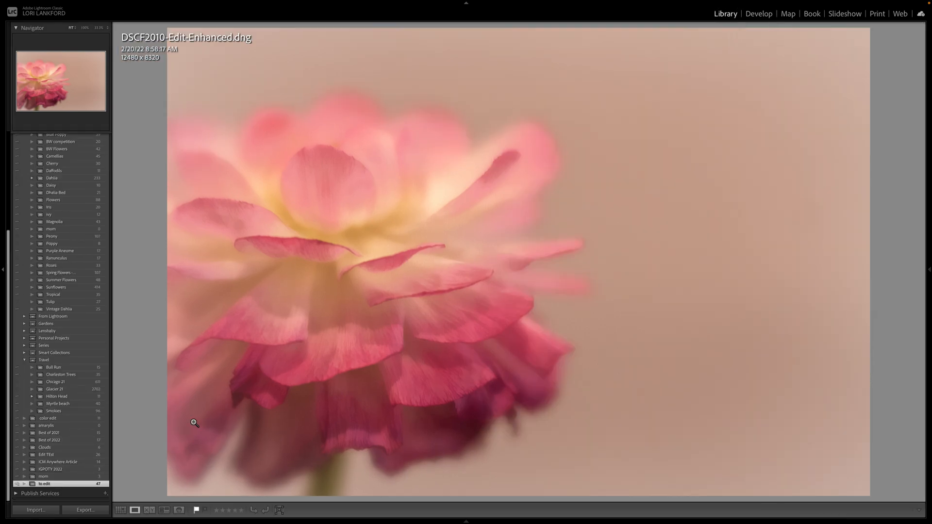
left_click(120, 510)
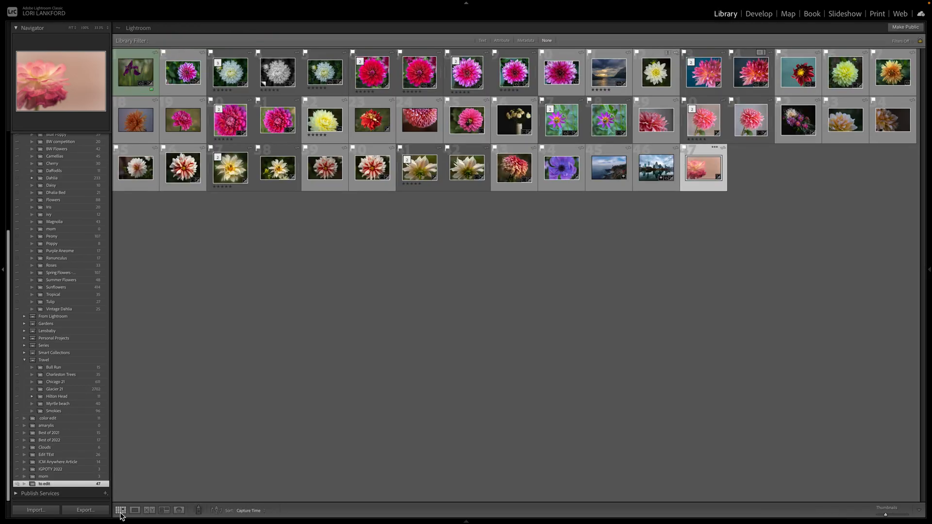
left_click(135, 73)
double_click(135, 73)
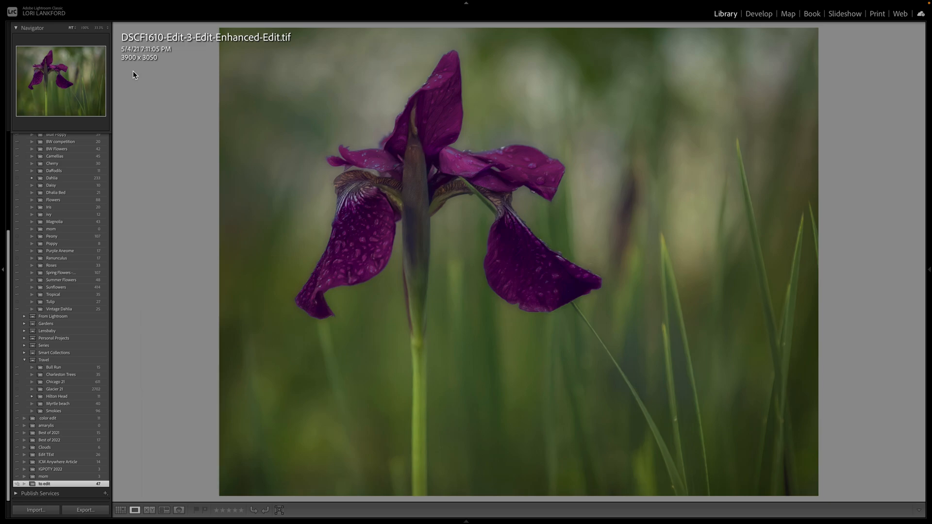
left_click(760, 15)
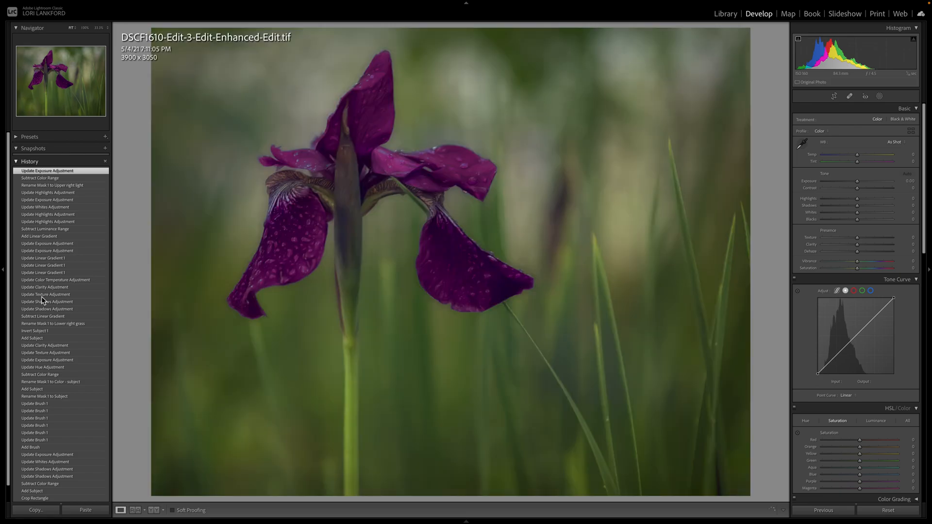
Step: Review the iris photo's edit history and masks, examining the components that make up the Subject mask
scroll(43, 299, "down", 2)
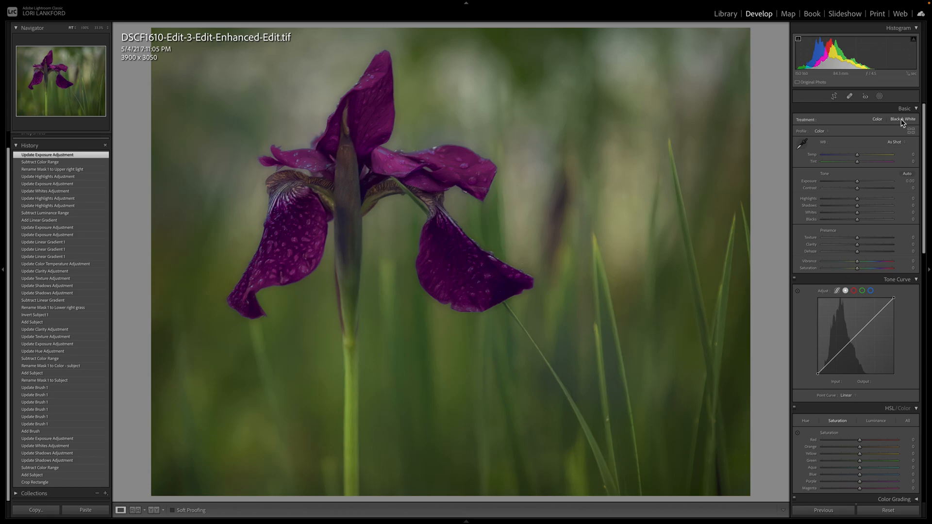
left_click(879, 97)
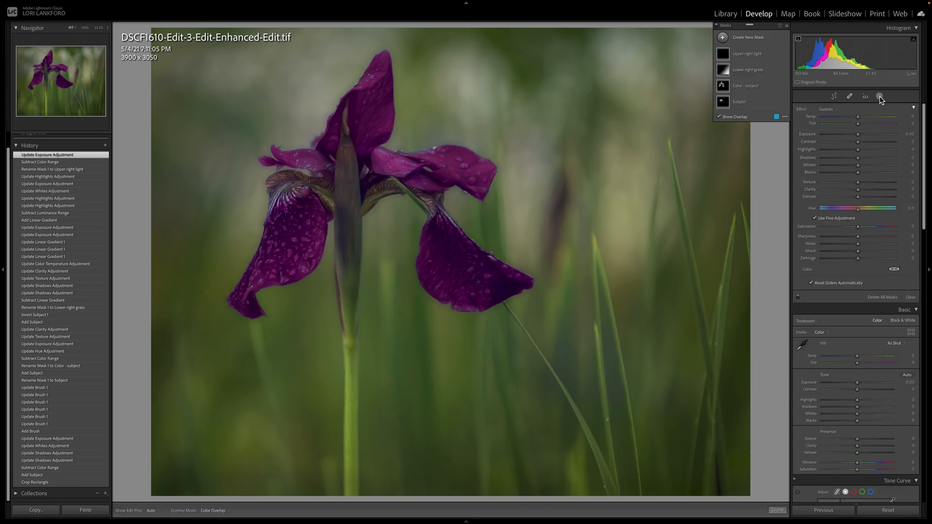
mouse_move(719, 112)
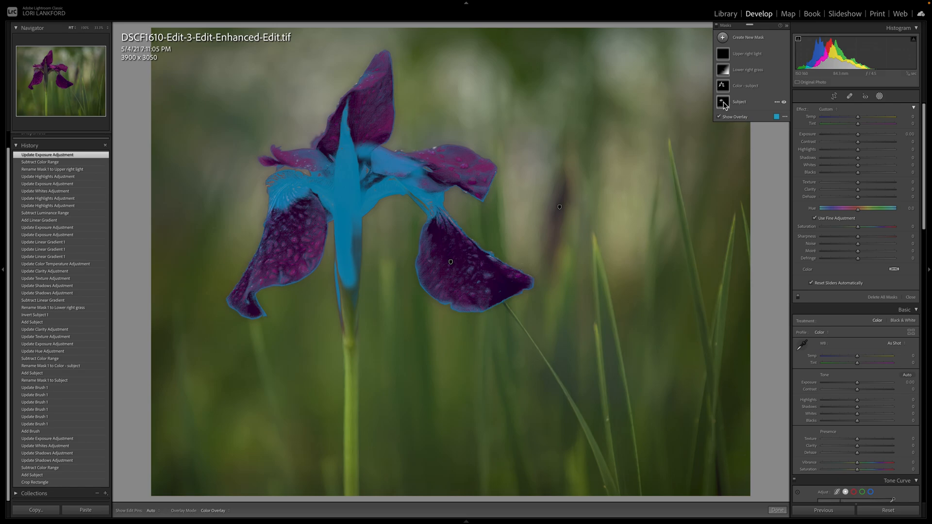
left_click(724, 103)
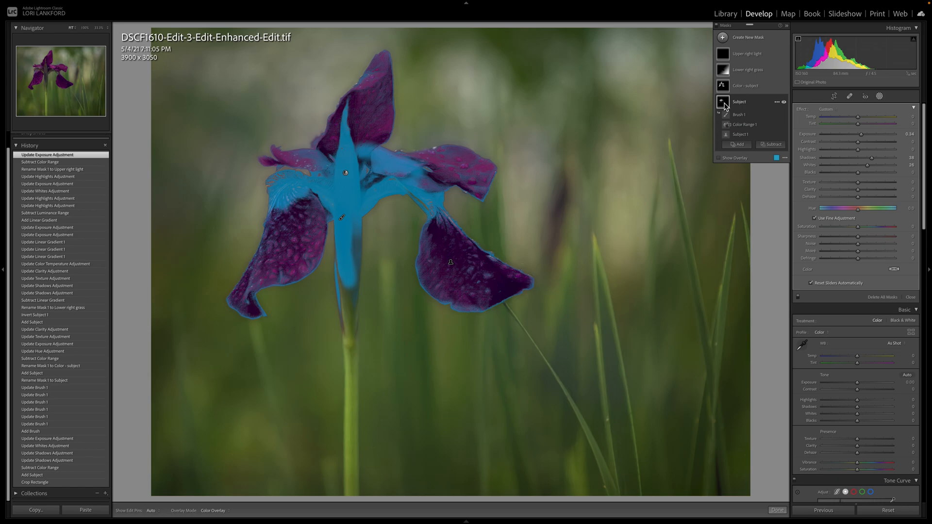
left_click(739, 136)
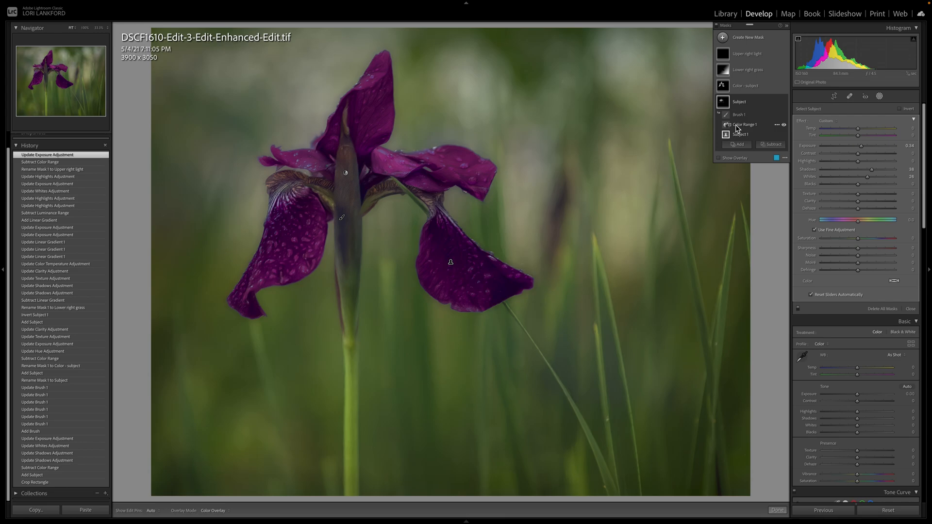
mouse_move(726, 136)
scroll(96, 366, "up", 1)
Step: Compare the iris photo's before and after versions twice to judge the edit on the flower's centre
key("backslash")
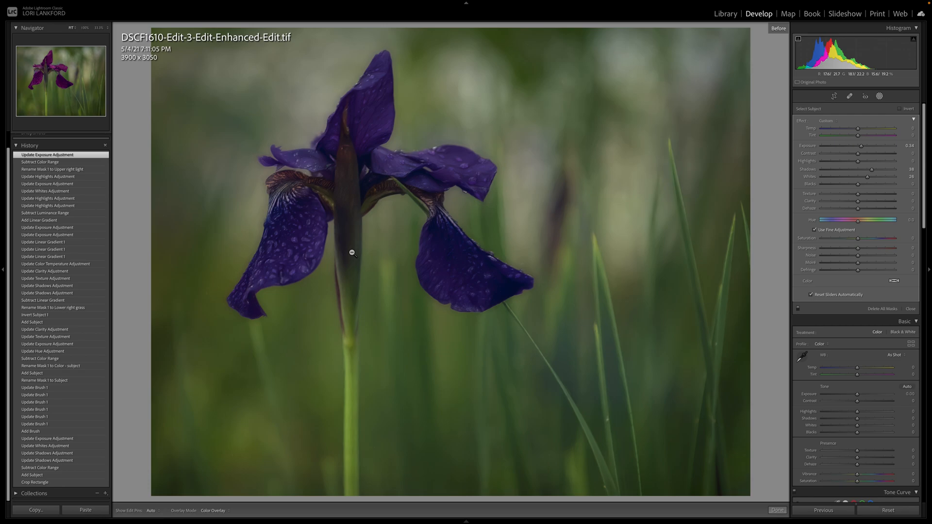
key("backslash")
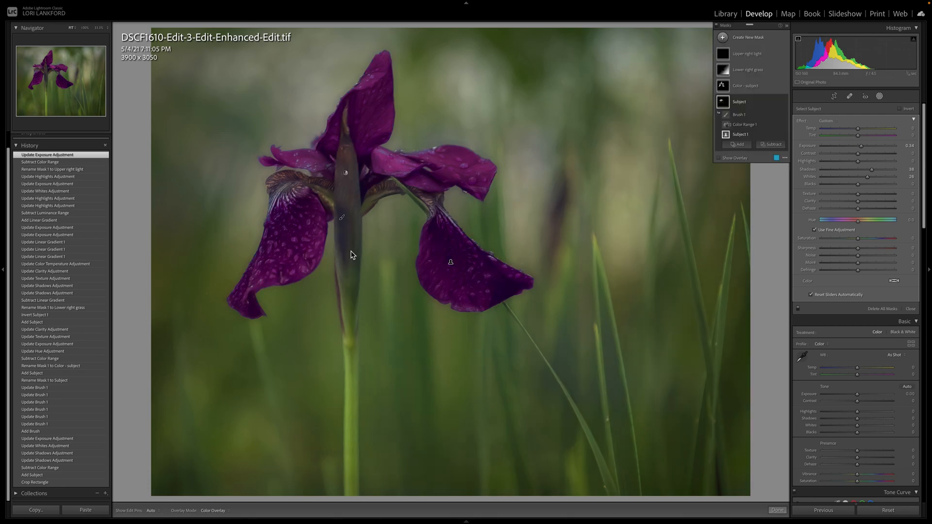
key("backslash")
key("backslash")
Step: Examine the Color - subject mask's Subject 1 and Color Range 1 components and compare the petals with the before version
left_click(741, 88)
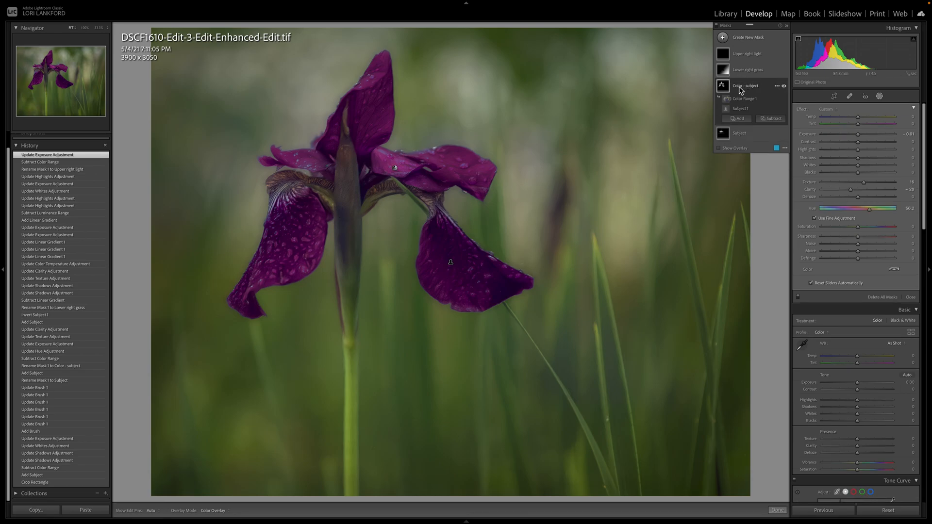
left_click(727, 111)
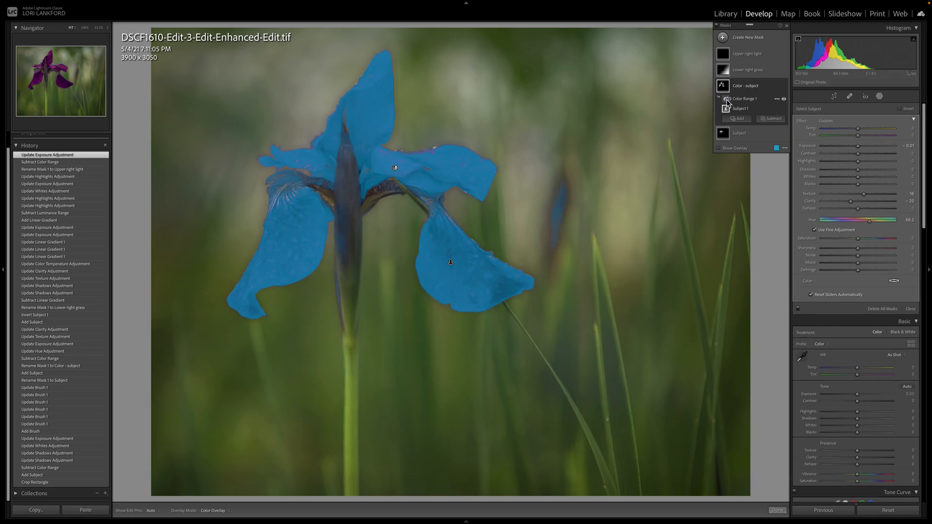
left_click(728, 101)
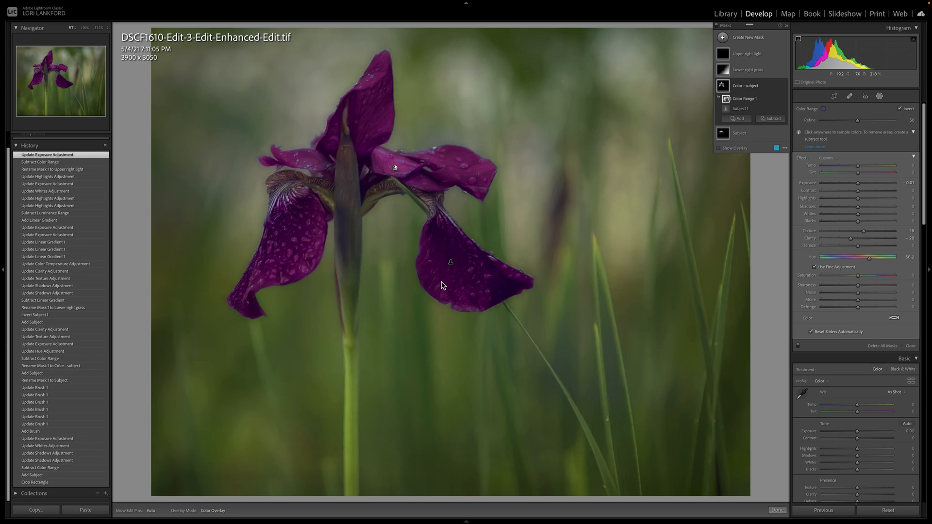
key("backslash")
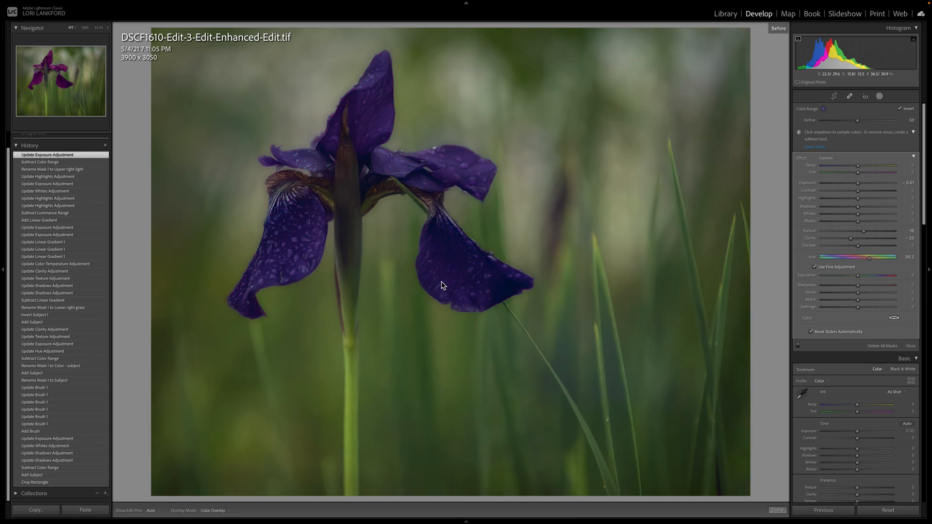
key("backslash")
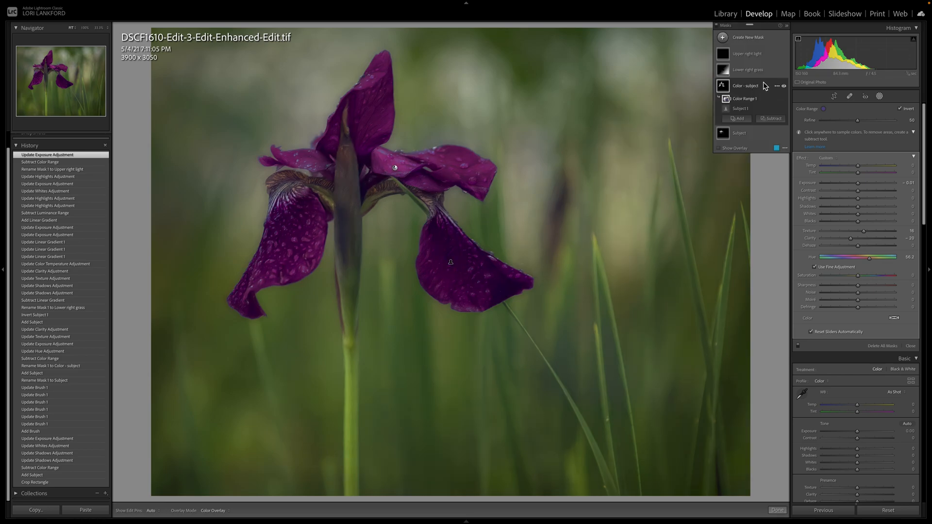
mouse_move(725, 101)
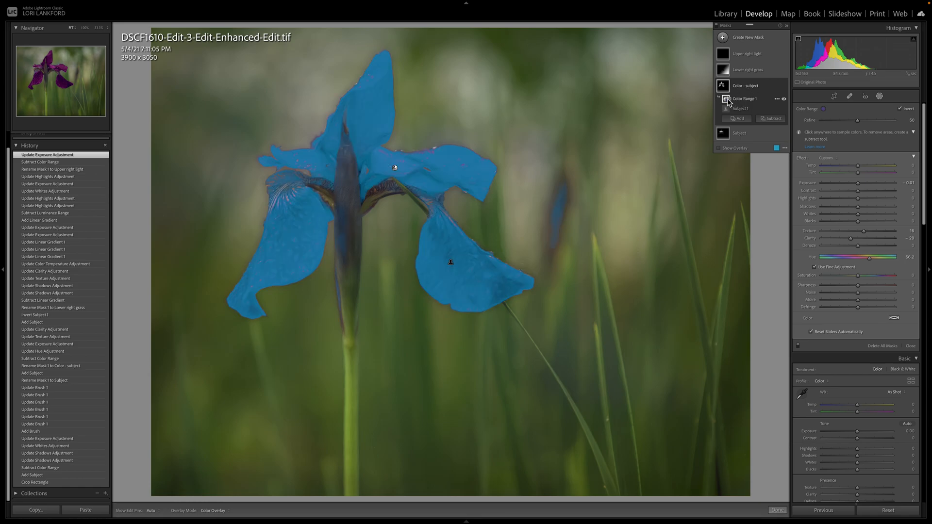
Step: Turn off fine hue adjustment for the Color - subject mask and set its Hue to 65.4 and Clarity to 2
left_click_drag(870, 262, 867, 262)
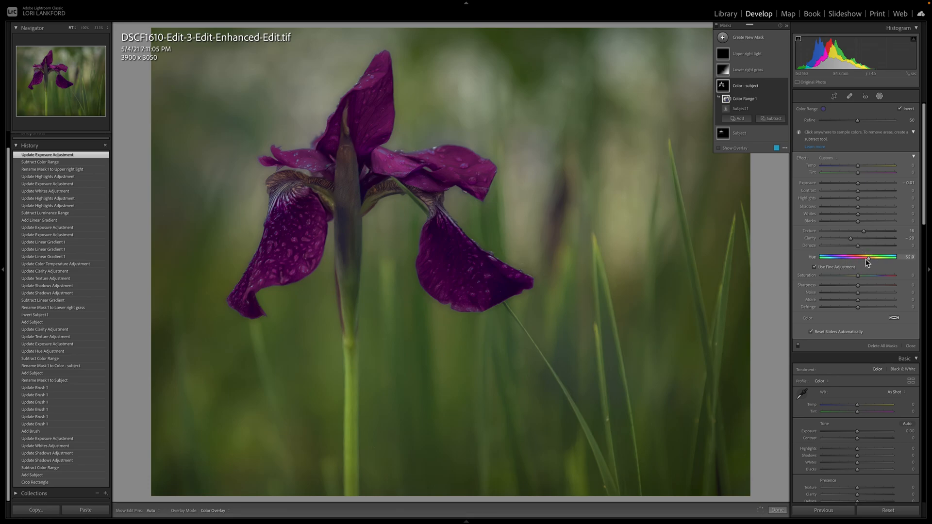
left_click(814, 267)
left_click_drag(869, 262, 861, 262)
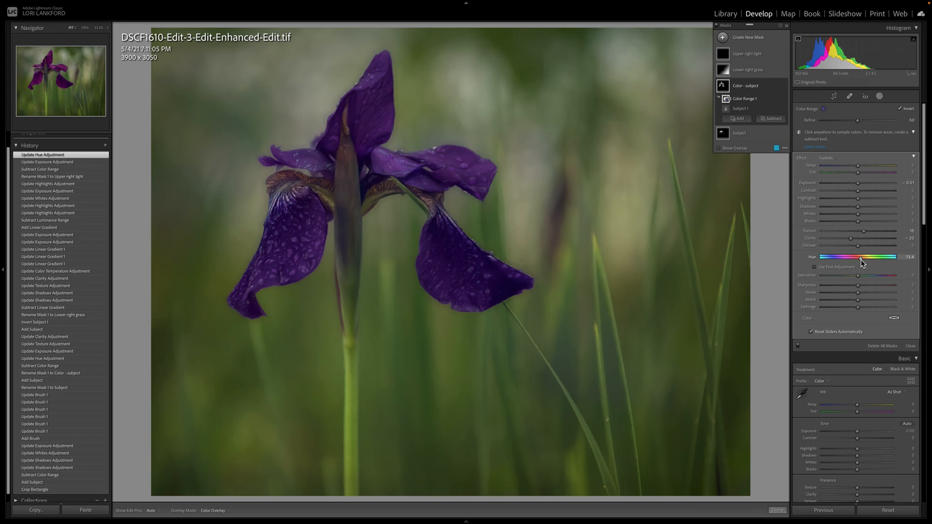
left_click_drag(861, 263, 871, 263)
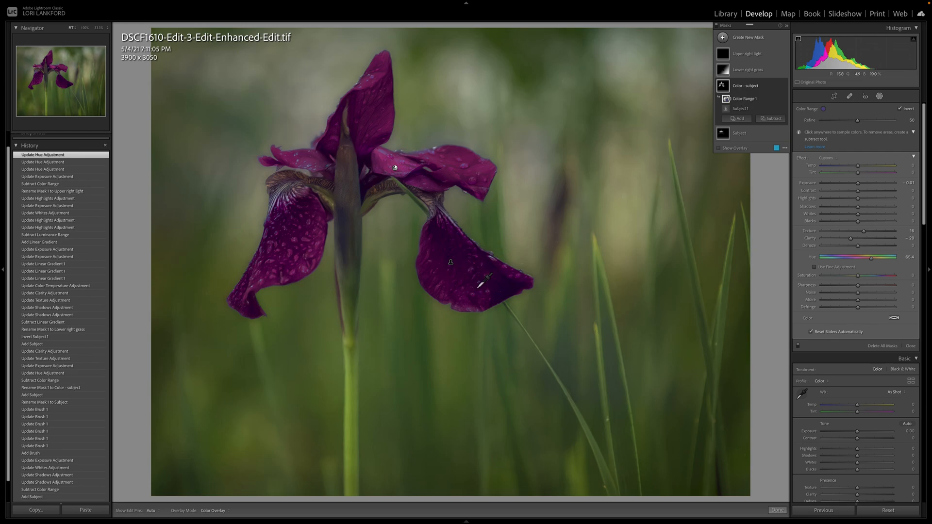
left_click(858, 238)
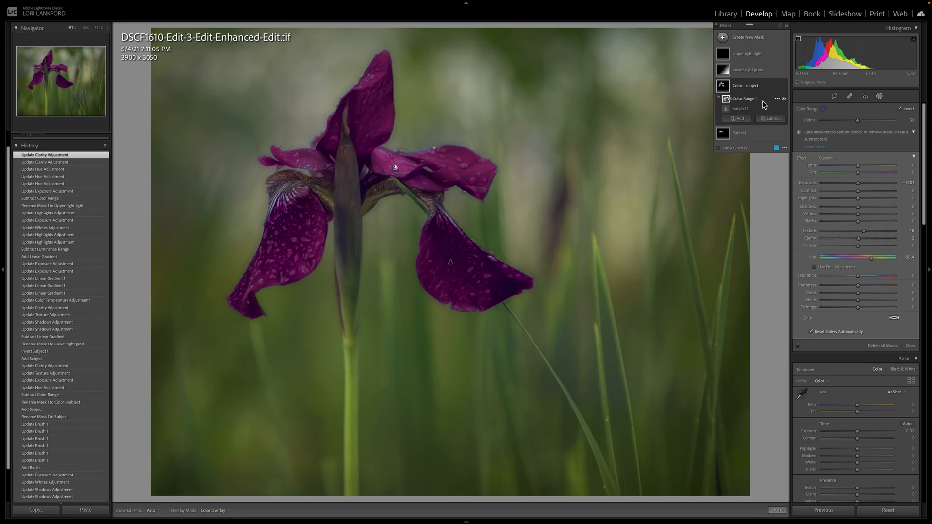
Step: Examine the Lower right grass mask's inverted subject and linear gradient, showing the overlay for the check and hiding it again
left_click(747, 72)
mouse_move(726, 95)
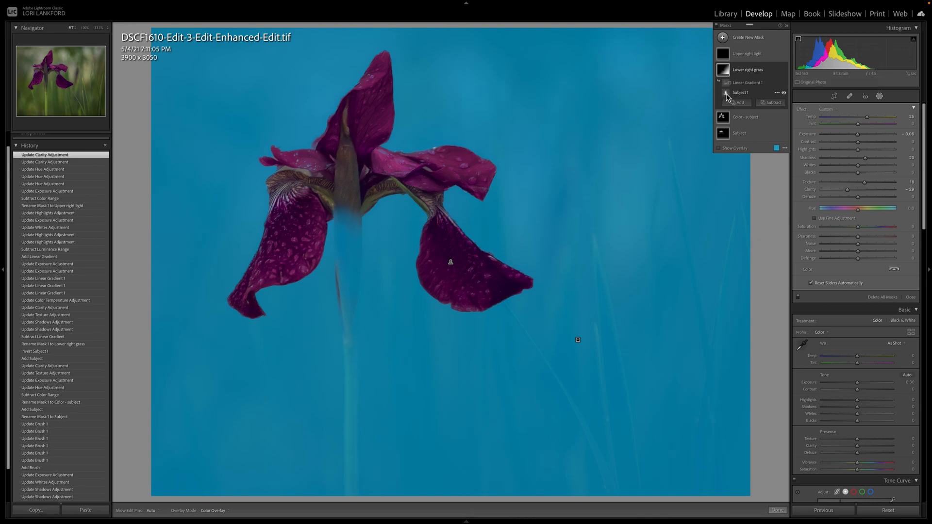
left_click(727, 95)
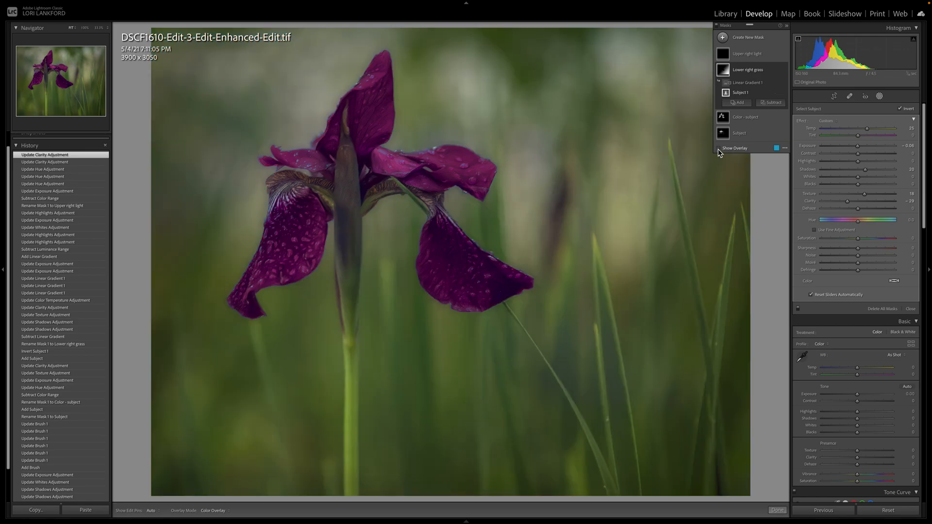
left_click(718, 148)
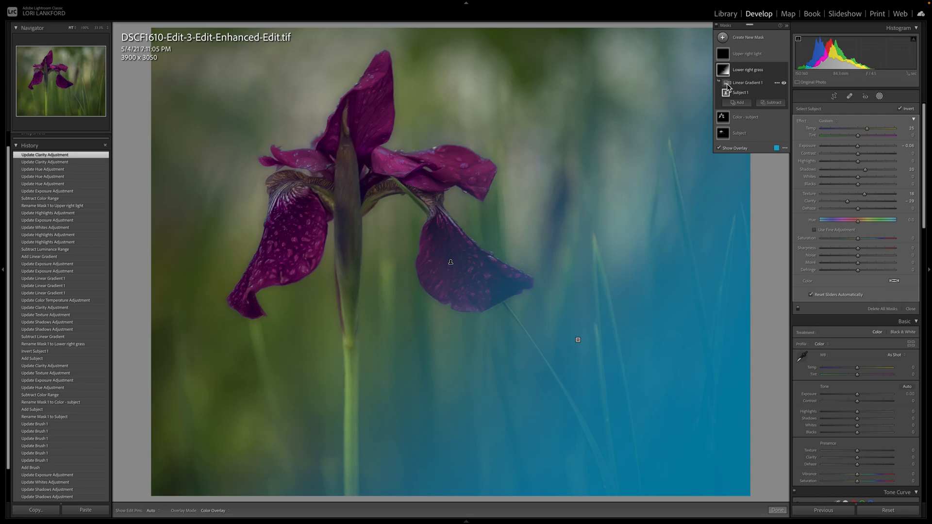
left_click(726, 84)
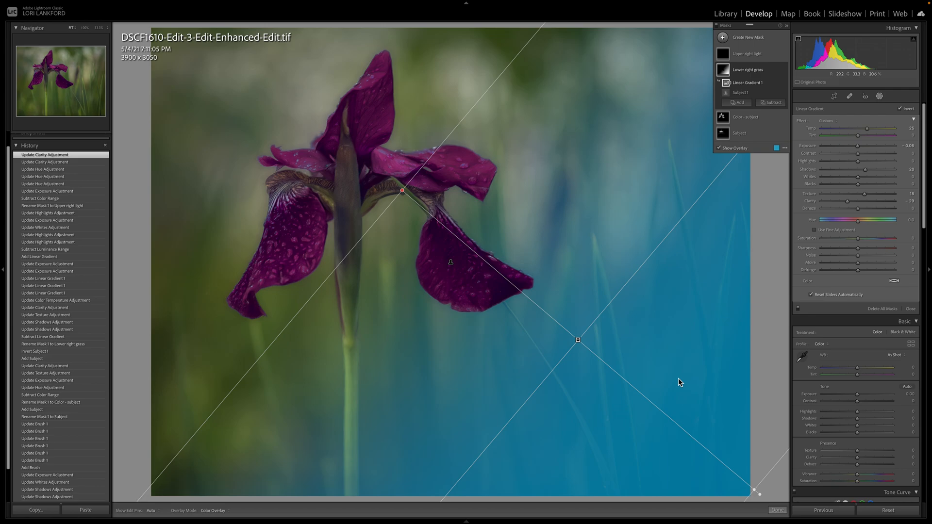
left_click(719, 149)
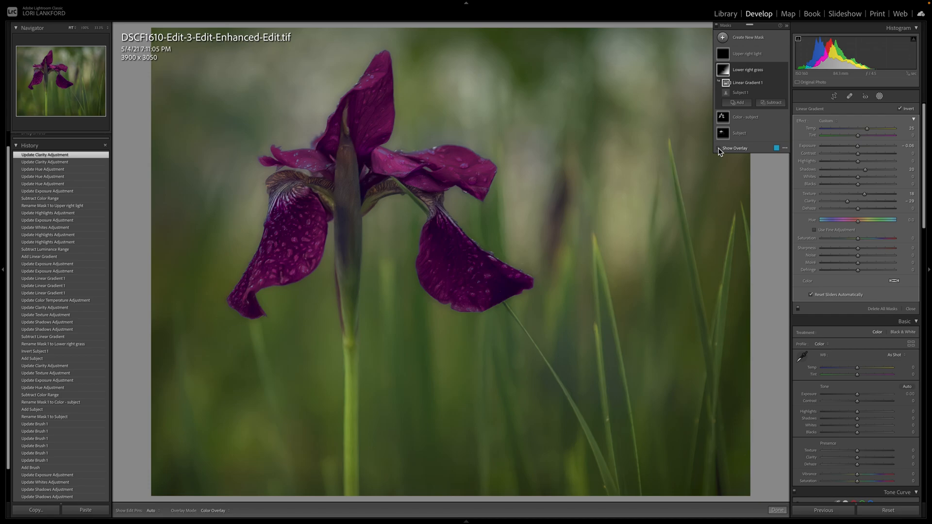
Step: Compare the before and after versions of the photo to judge the lower right grass adjustments
key("backslash")
key("backslash")
key("backslash")
key("backslash")
Step: Examine the Upper right light mask's linear gradient, luminance range and color range components, checking the overlay for each
left_click(743, 54)
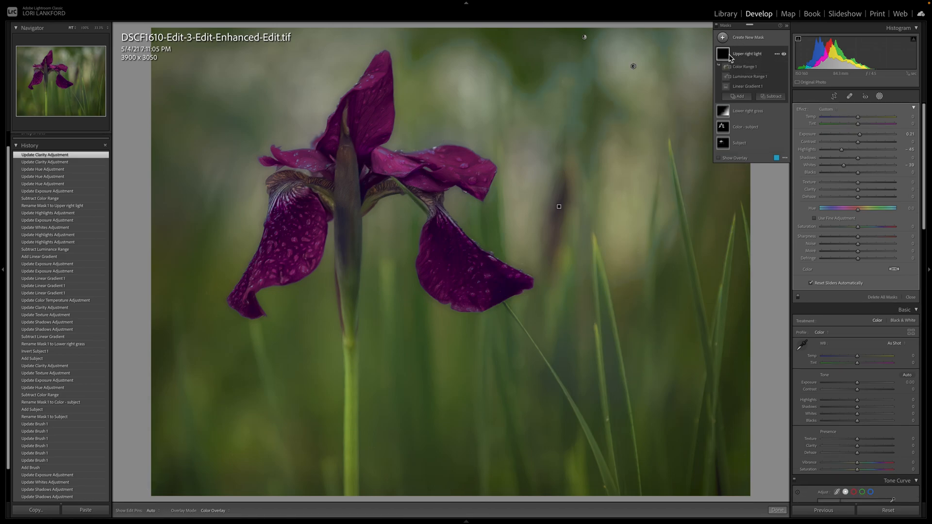
left_click(736, 89)
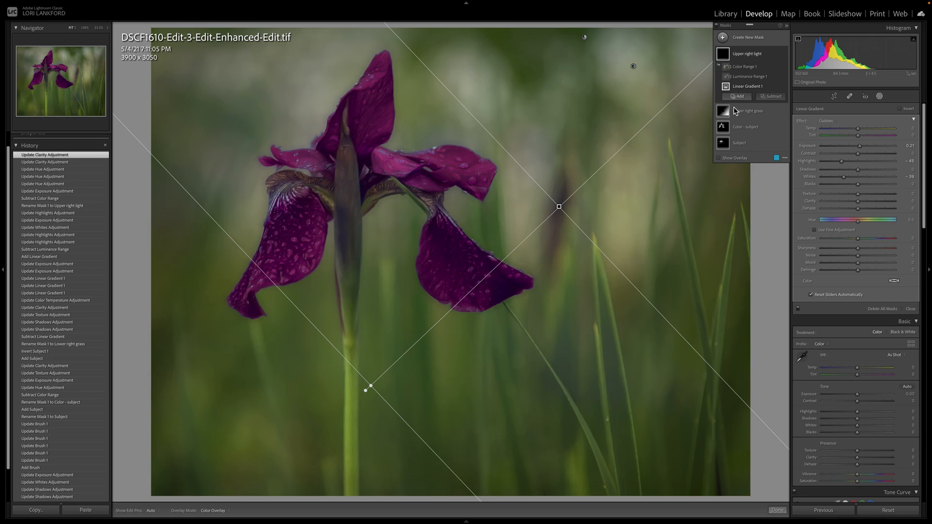
mouse_move(560, 209)
left_click(747, 78)
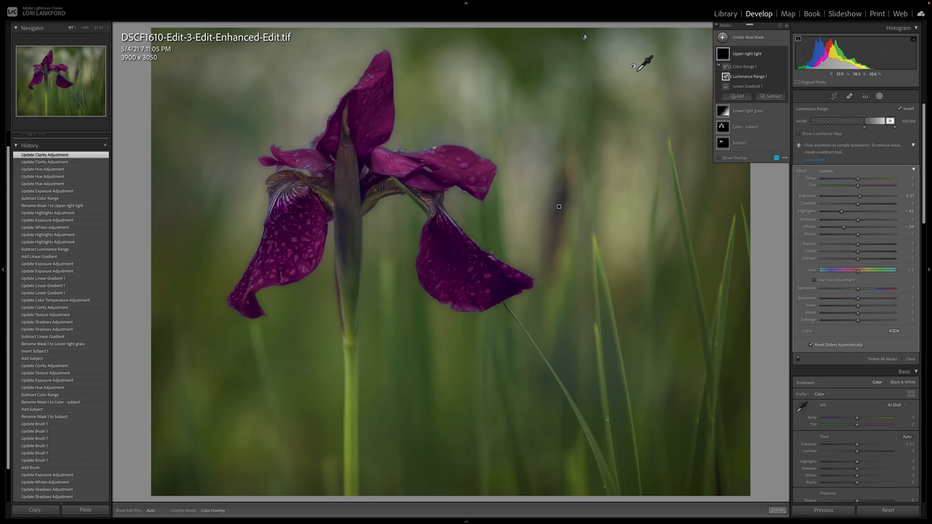
mouse_move(634, 66)
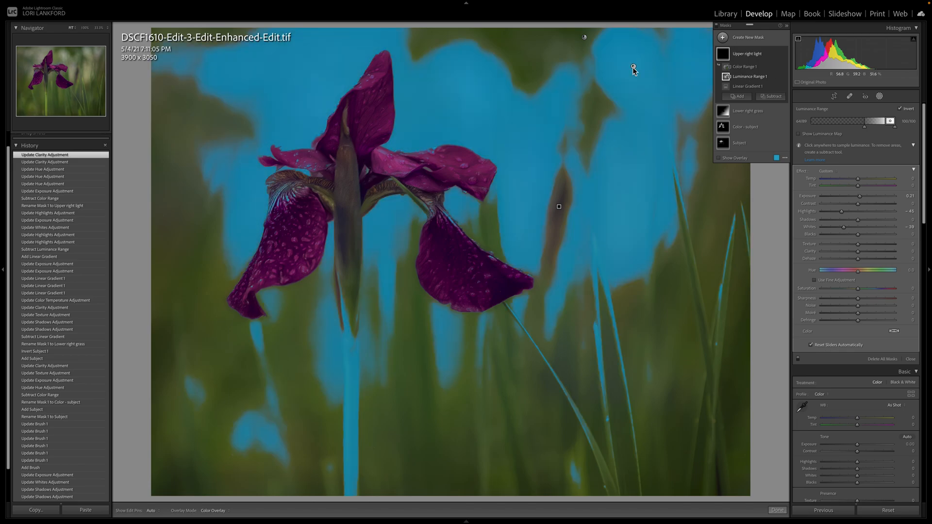
left_click(558, 207)
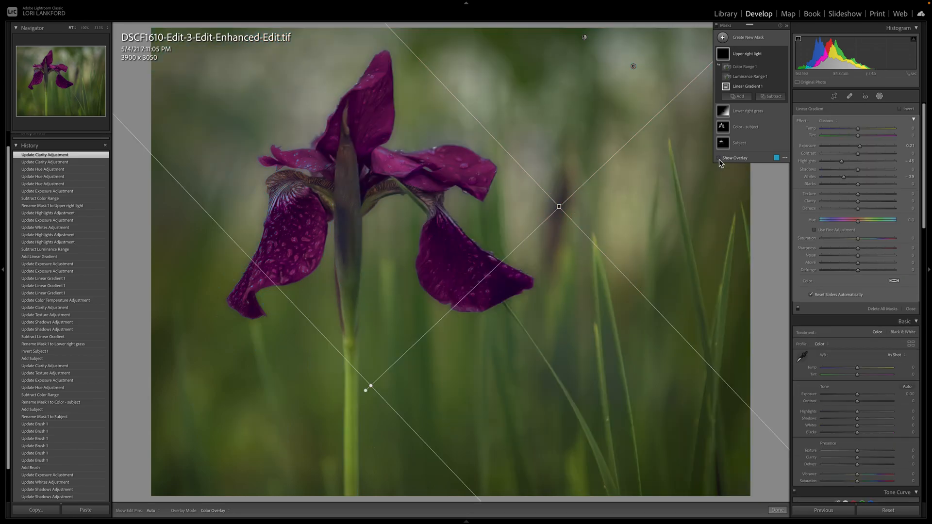
mouse_move(745, 89)
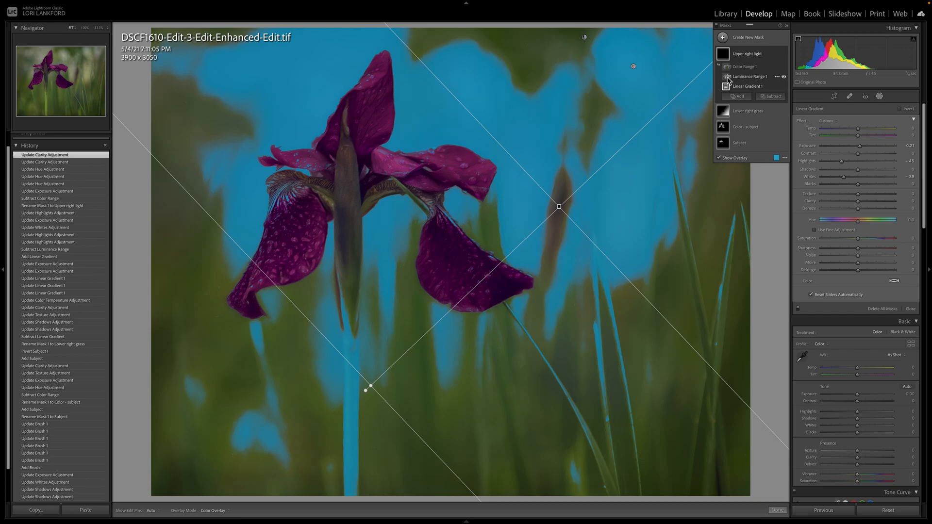
left_click(728, 80)
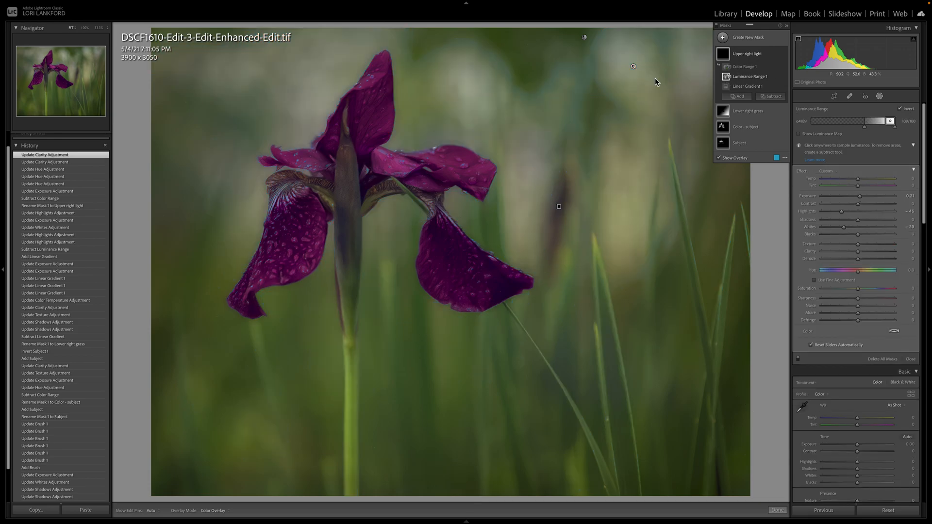
left_click(743, 68)
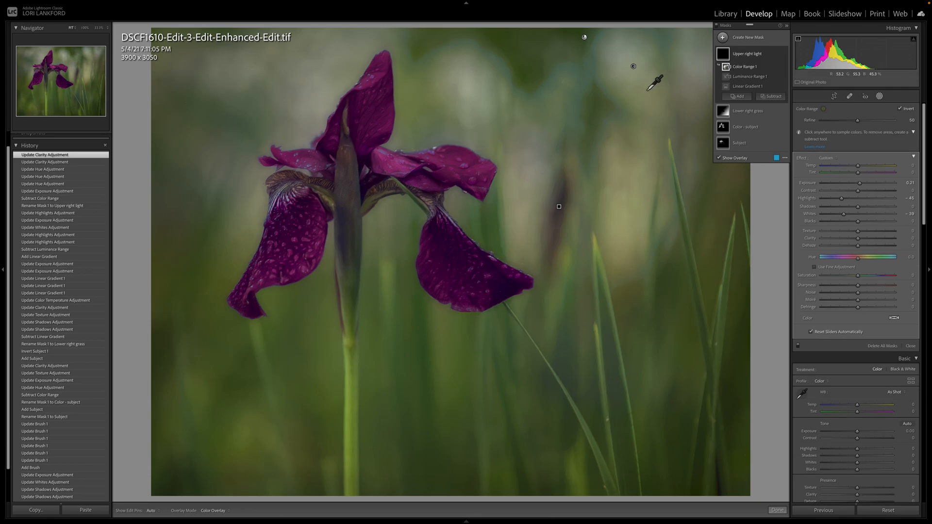
mouse_move(727, 68)
Step: Close masking and compare the before and after versions of the iris photo across the petals, stem, grass and upper background light
left_click(777, 510)
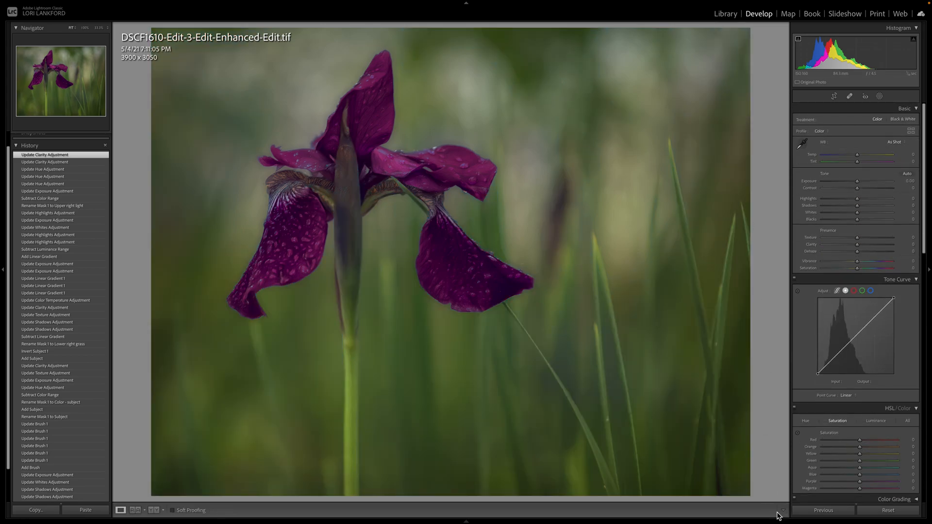
key("backslash")
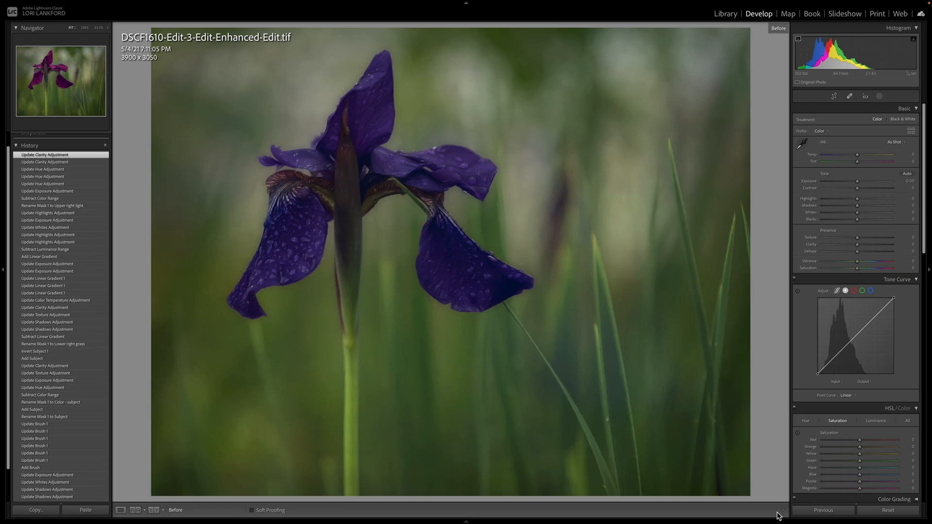
key("backslash")
key("backslash")
key("backslash")
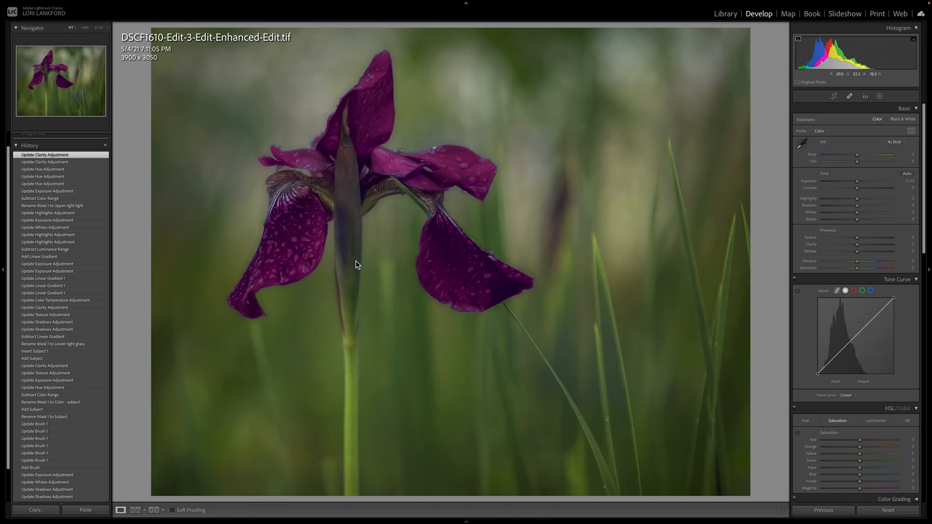
key("backslash")
key("backslash")
key("backslash")
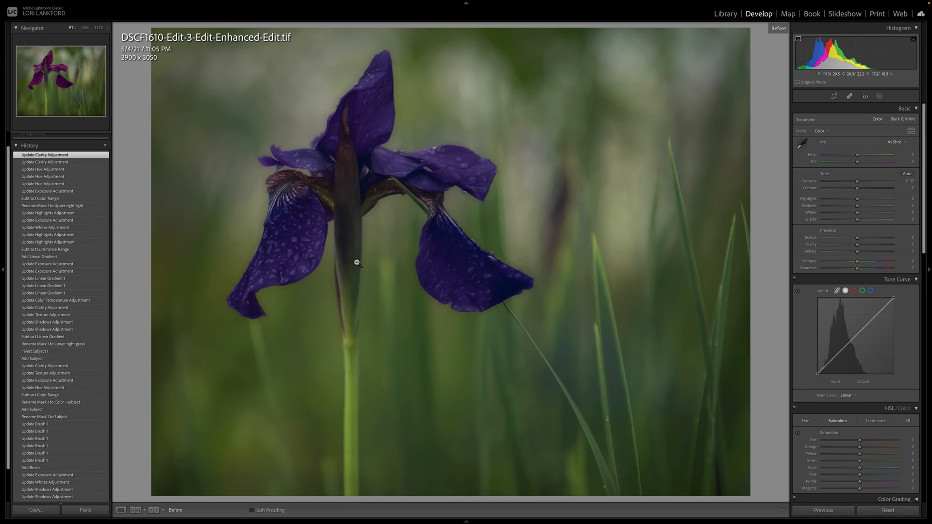
key("backslash")
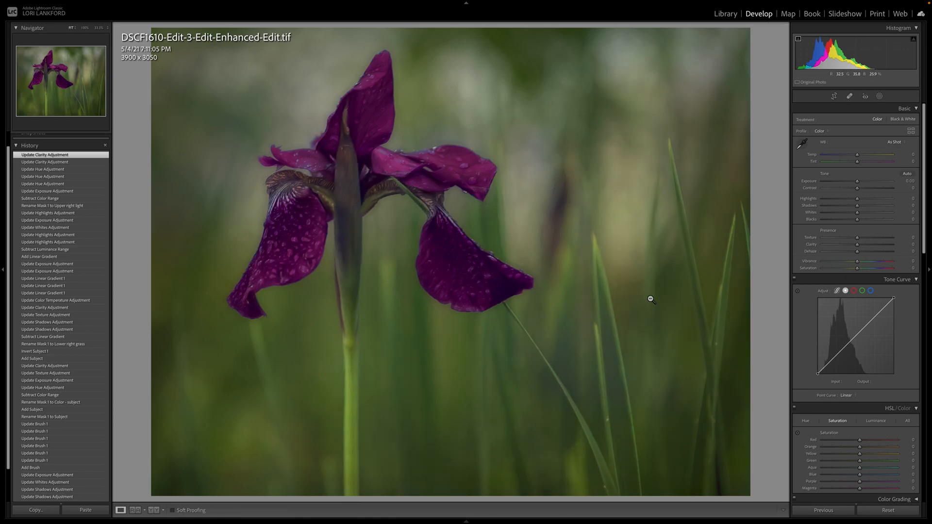
key("backslash")
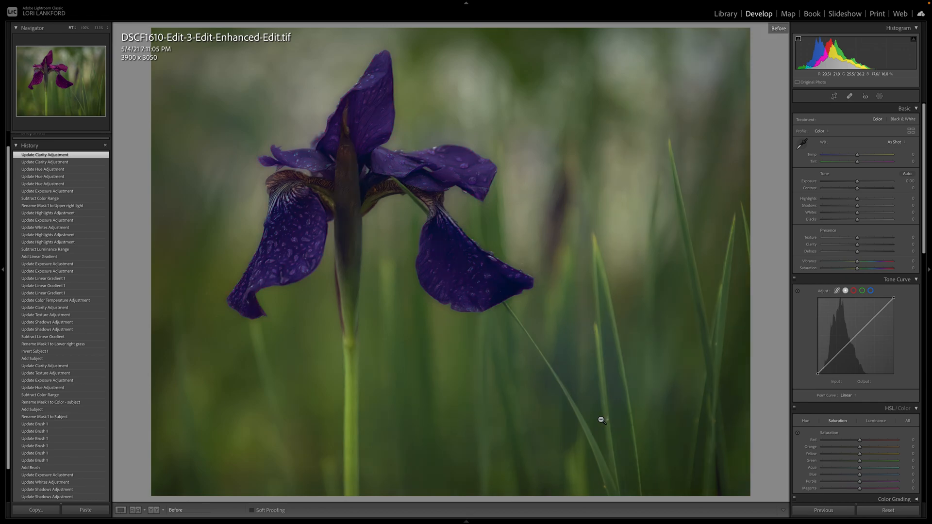
key("backslash")
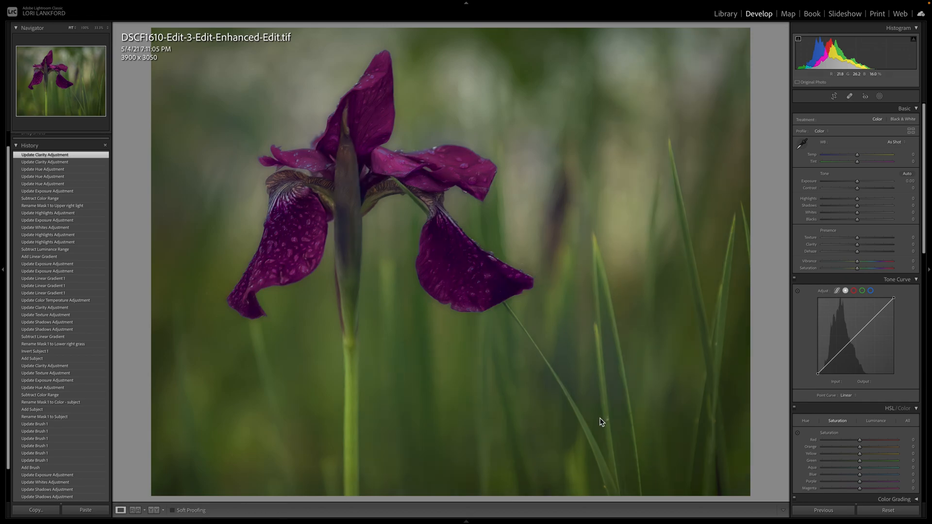
key("backslash")
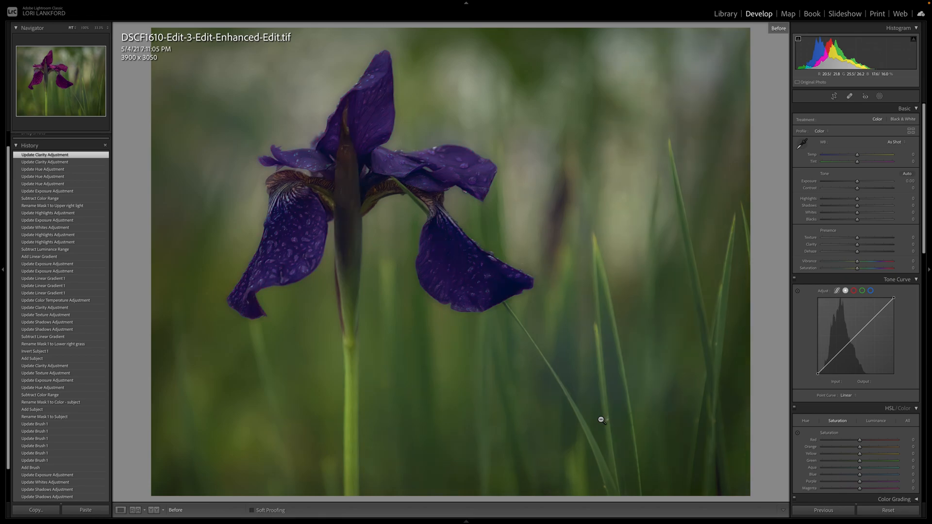
key("backslash")
key("backslash")
key("backslash")
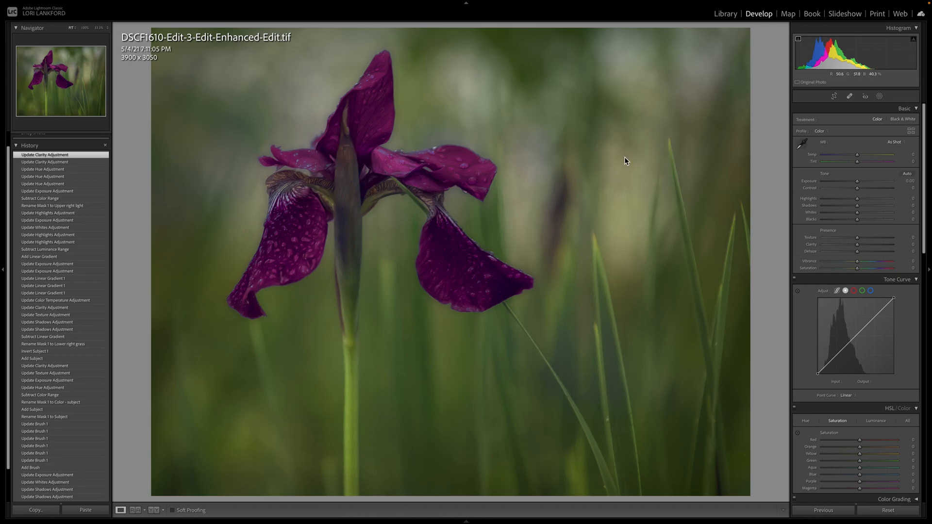
key("backslash")
key("backslash")
key("backslash")
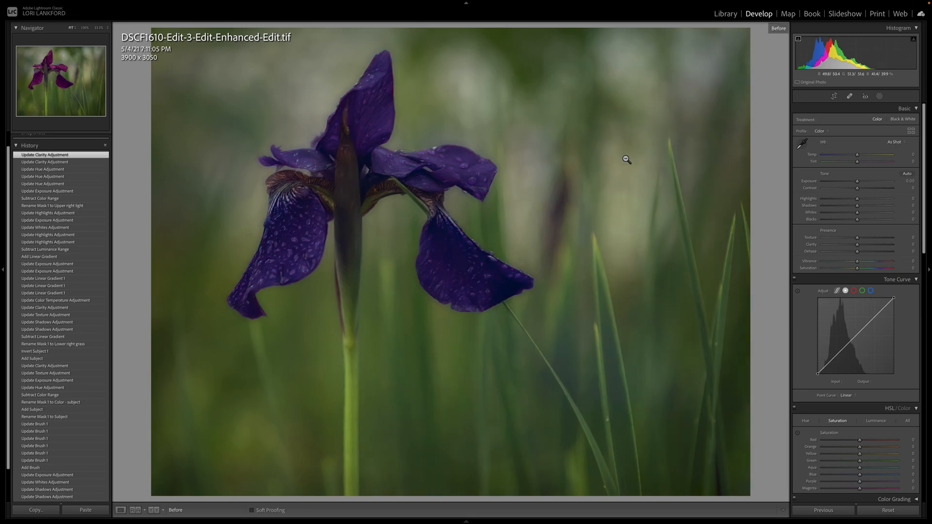
key("backslash")
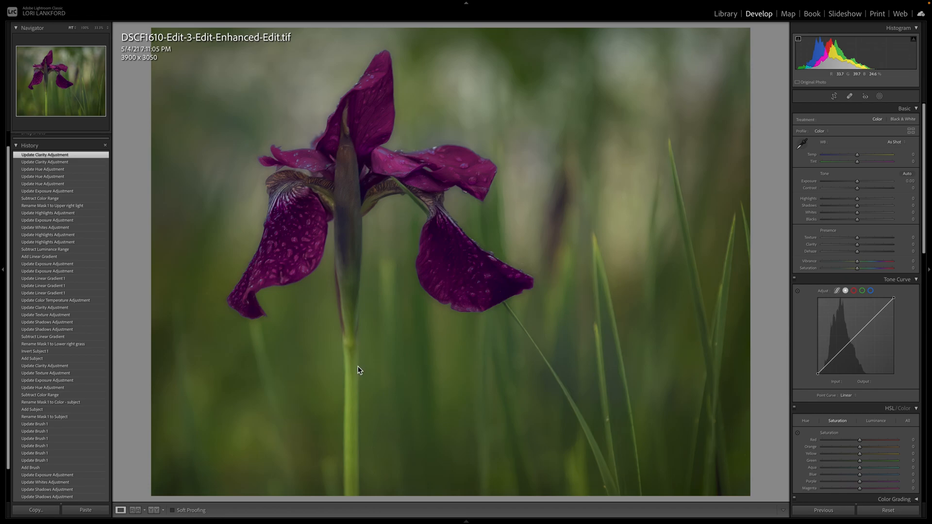
Step: Open the lake and mountain photo DSCF8436-Edit.tif from the library for developing and revert it to its Edited in Adobe Photoshop history state
left_click(720, 15)
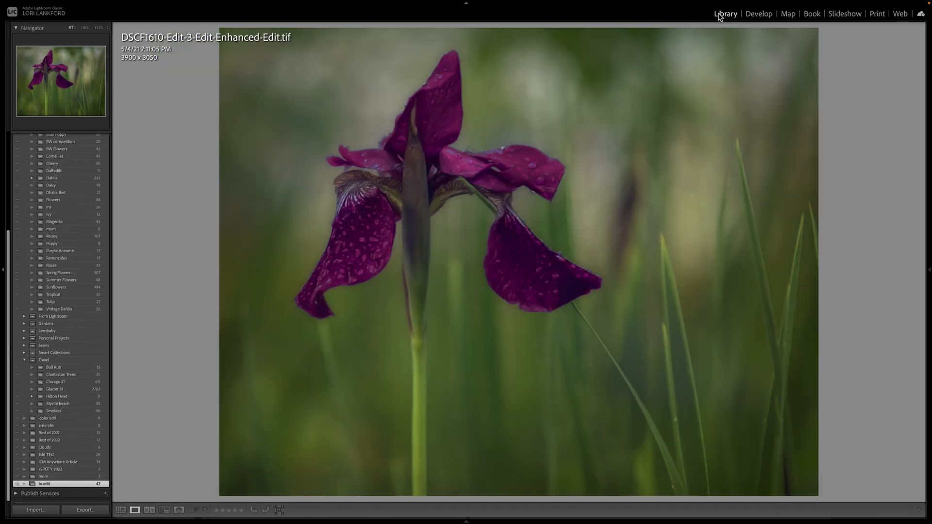
left_click(120, 510)
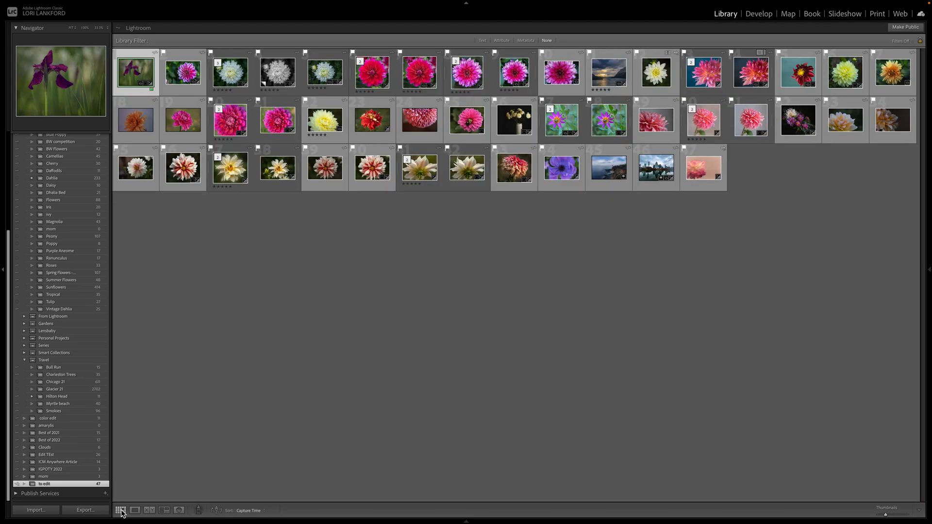
left_click(605, 77)
double_click(605, 77)
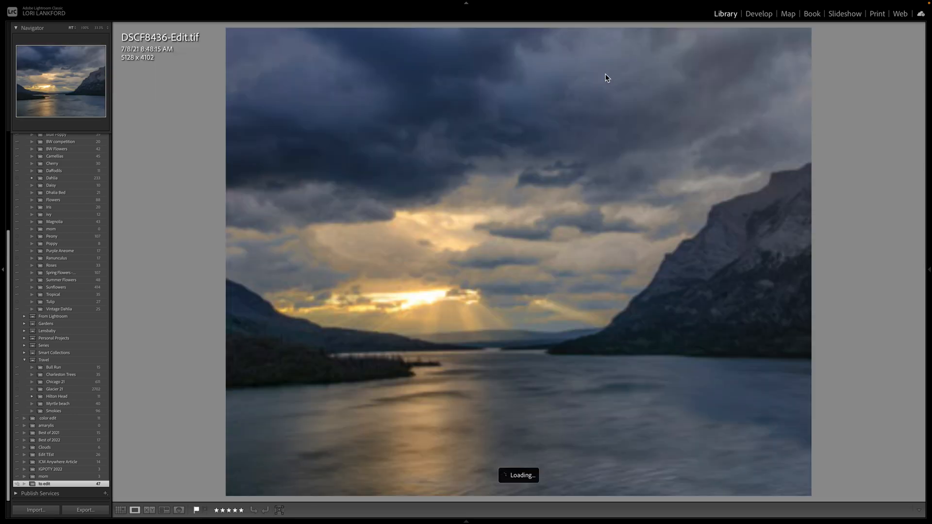
left_click(758, 15)
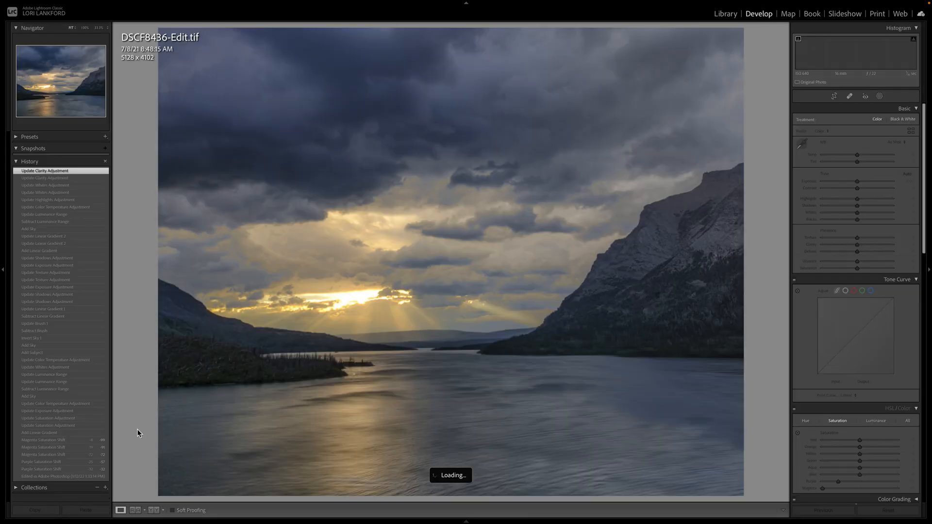
left_click(55, 478)
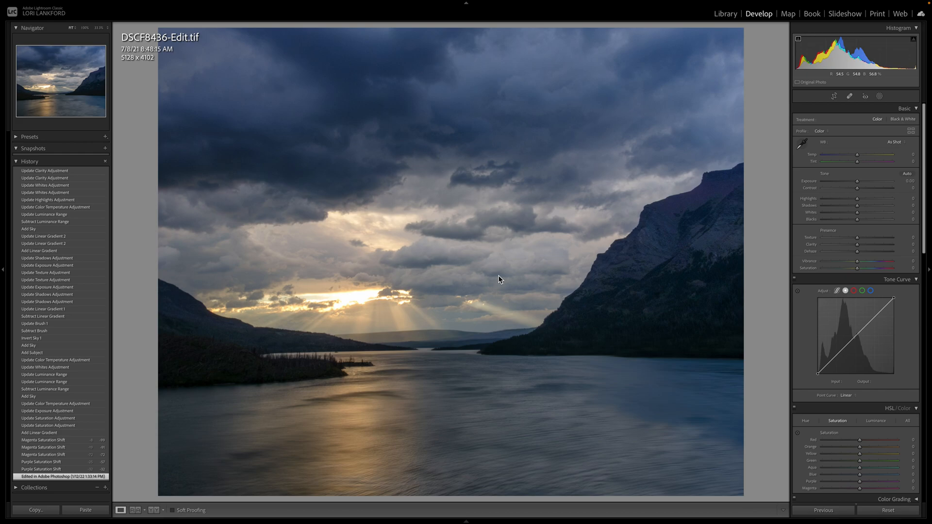
Step: Create a Select Sky mask on the lake photo and set the mask overlay color to black after trying white
left_click(880, 97)
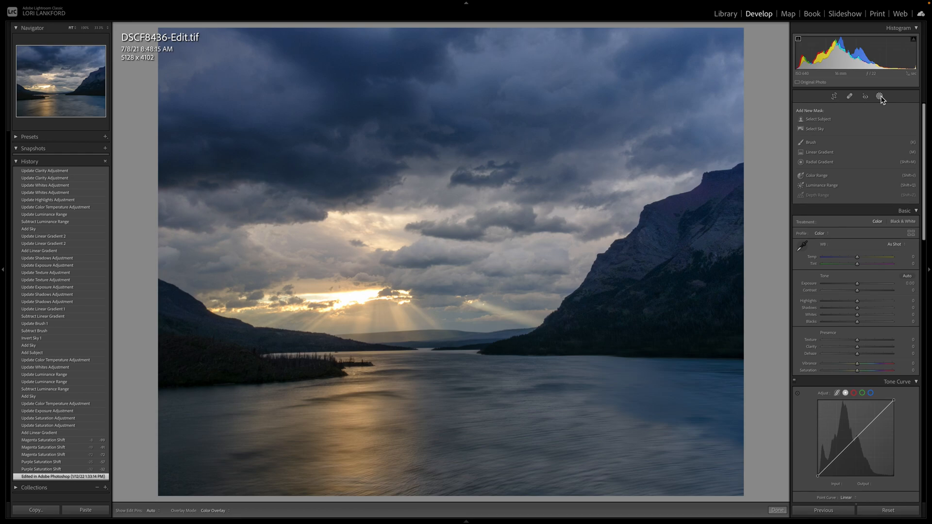
left_click(818, 129)
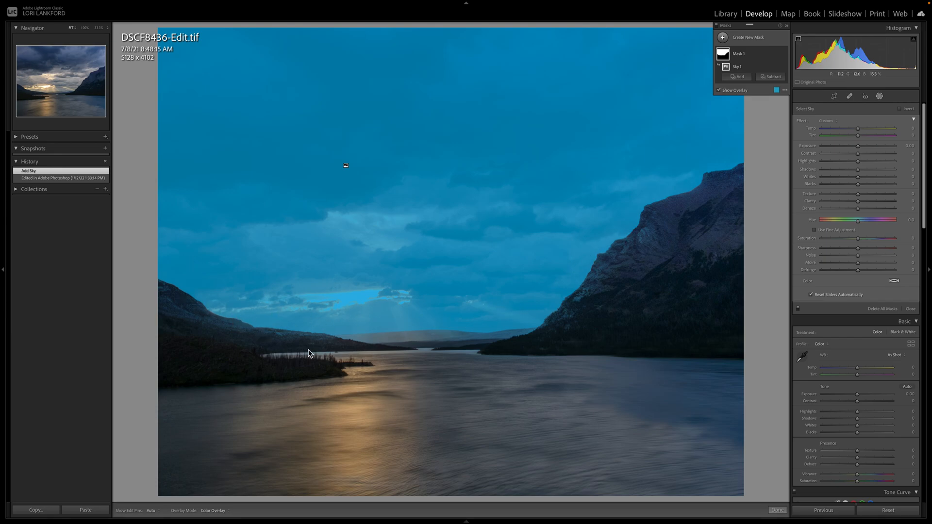
left_click(777, 90)
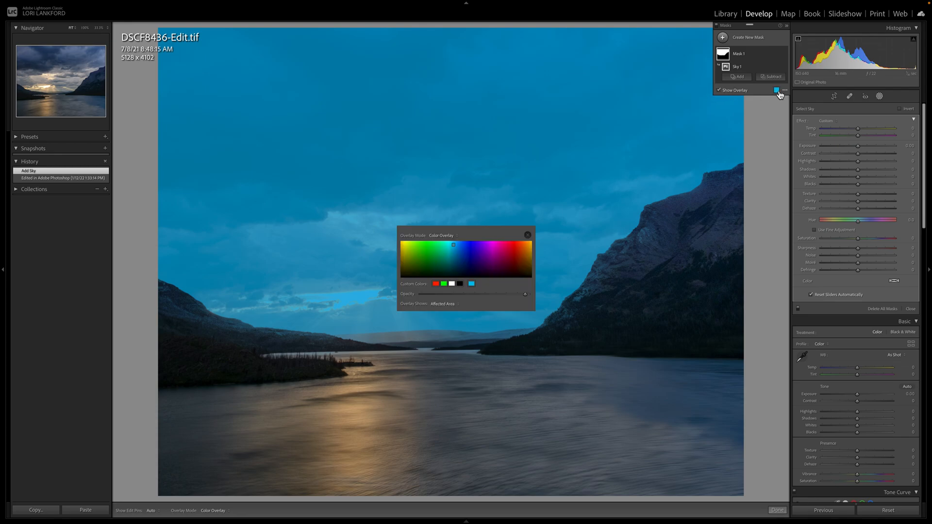
left_click(453, 284)
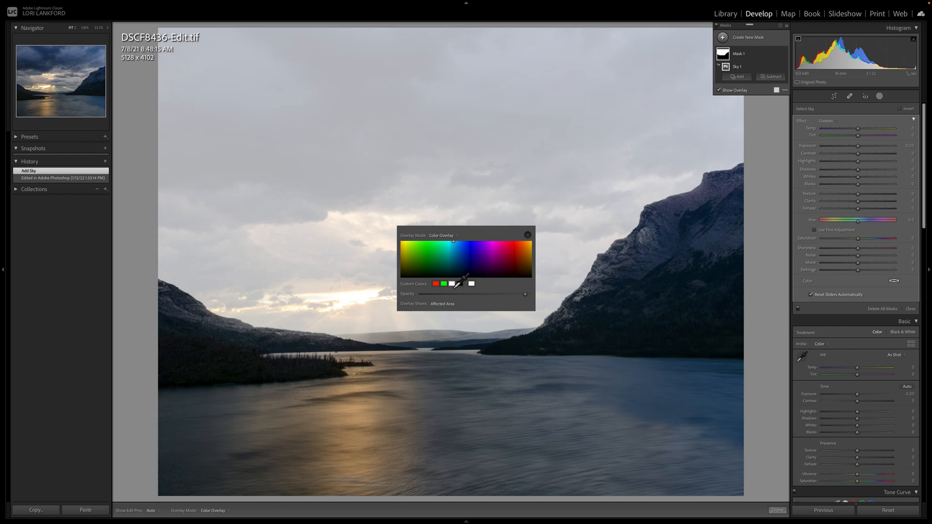
left_click(459, 284)
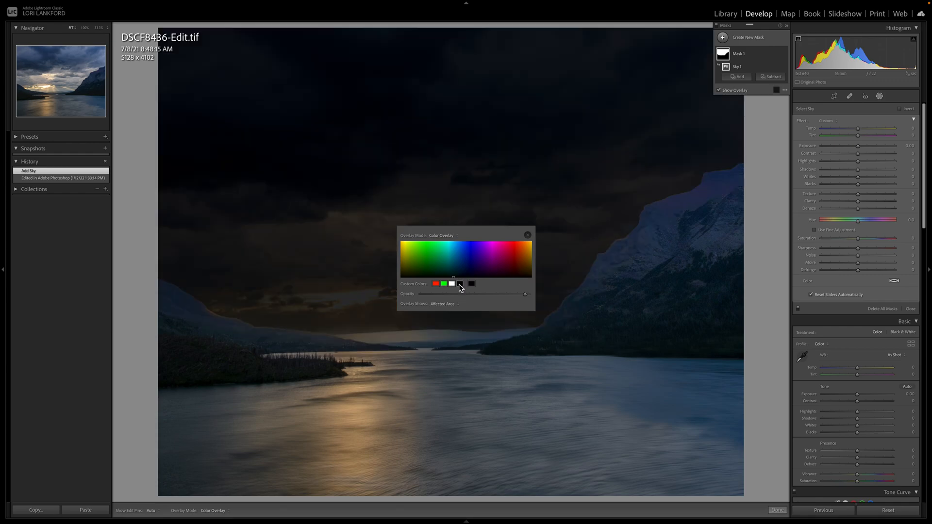
left_click(528, 235)
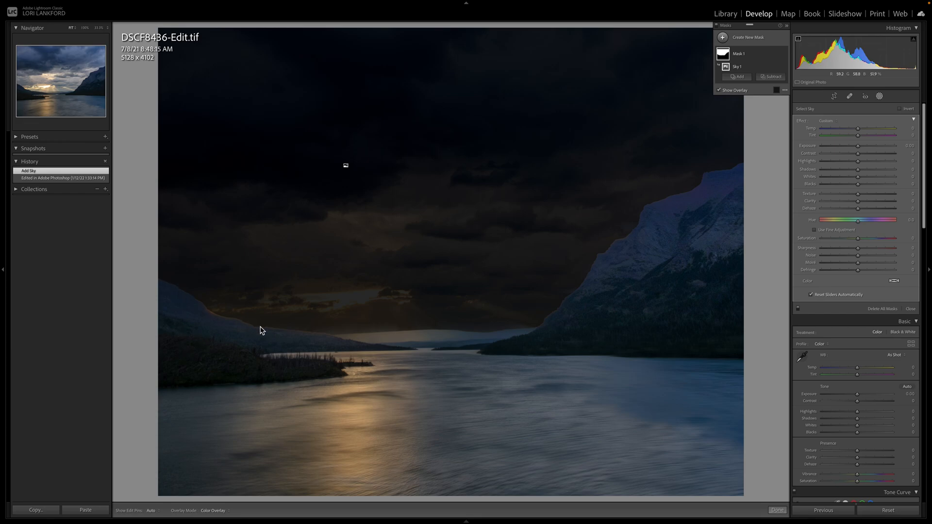
Step: Intersect the sky mask with a color range sampled from the bright warm clouds above the sun, hiding the overlay for sampling
mouse_move(736, 69)
left_click(777, 68)
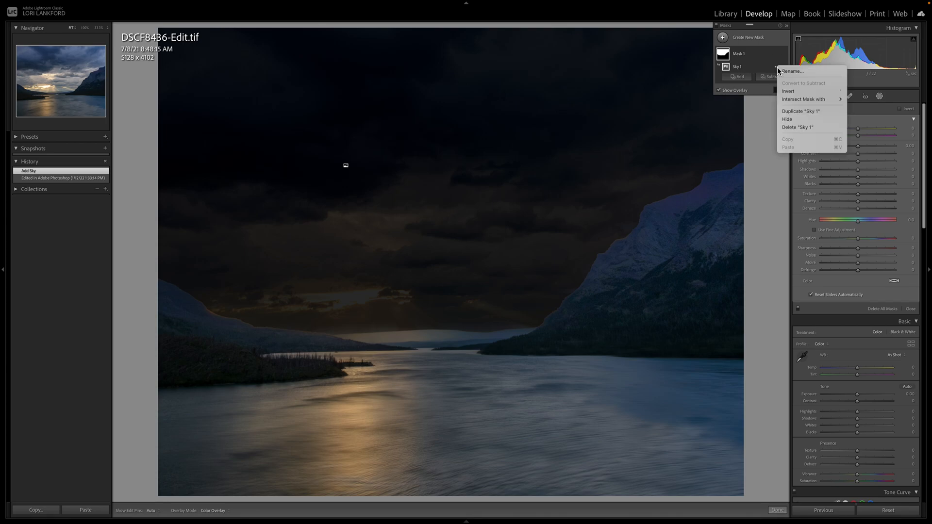
mouse_move(811, 100)
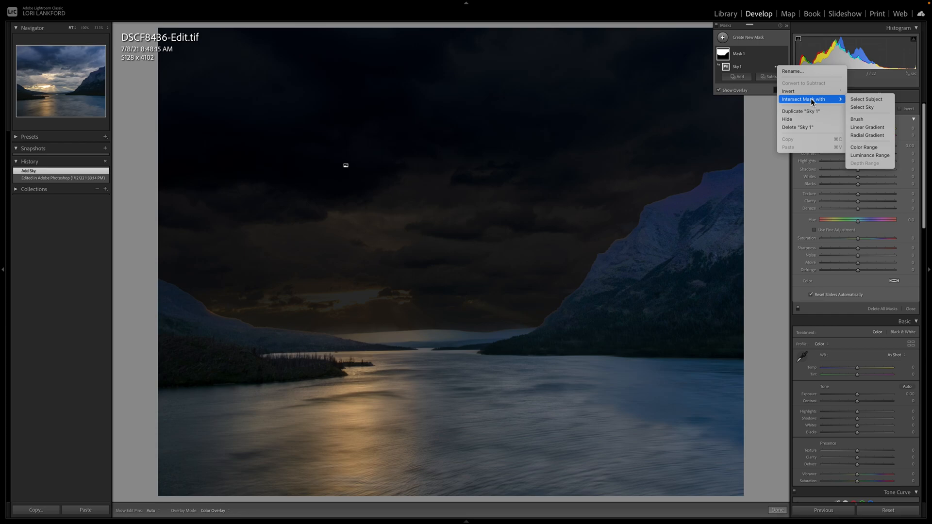
left_click(875, 147)
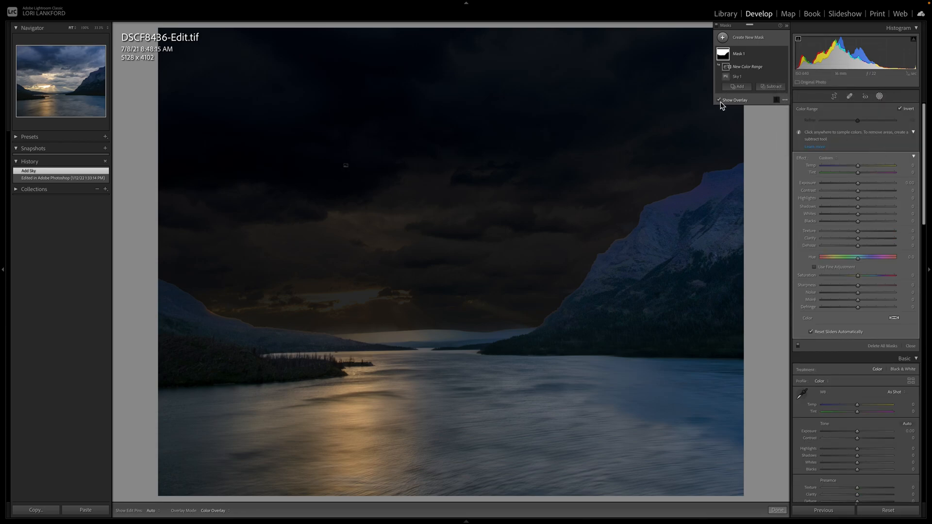
left_click(719, 101)
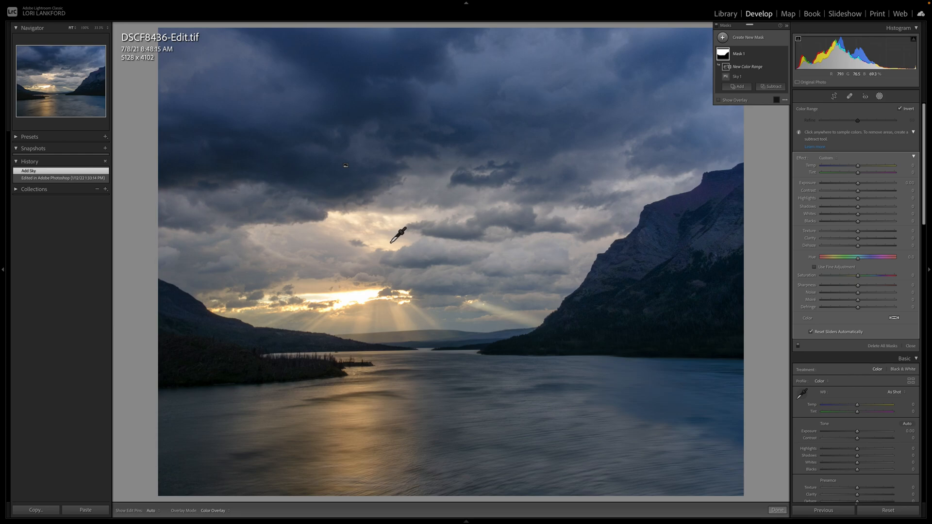
left_click(390, 241)
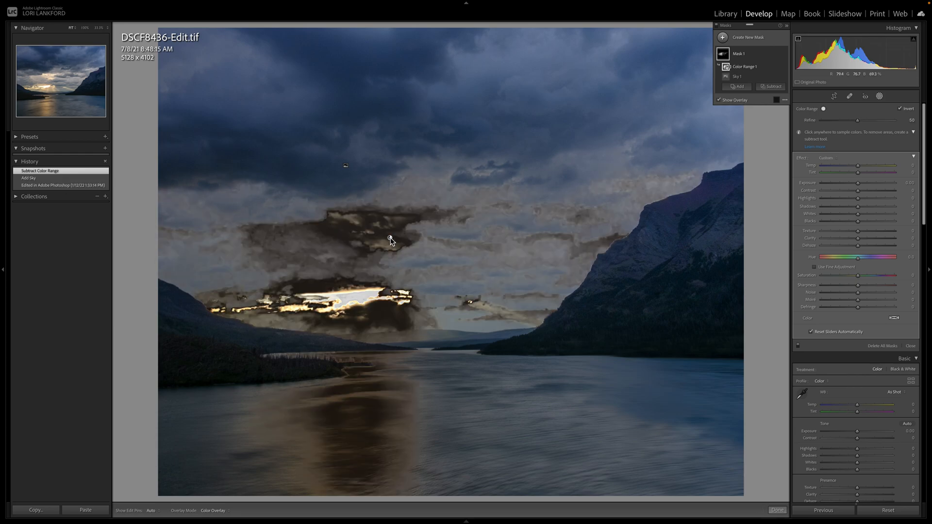
Step: Change the mask overlay color to light blue after trying a darker blue, refine the color range to 40, and hide the overlay
left_click(777, 100)
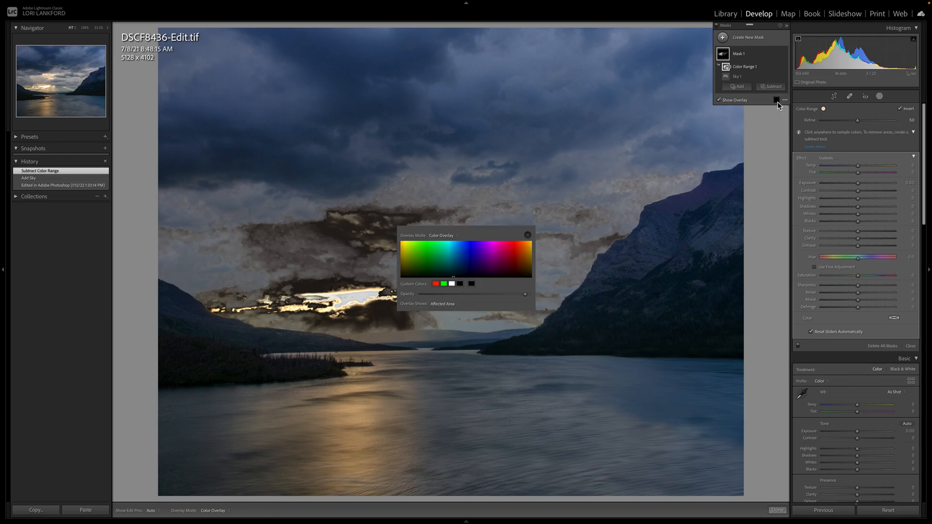
left_click(463, 249)
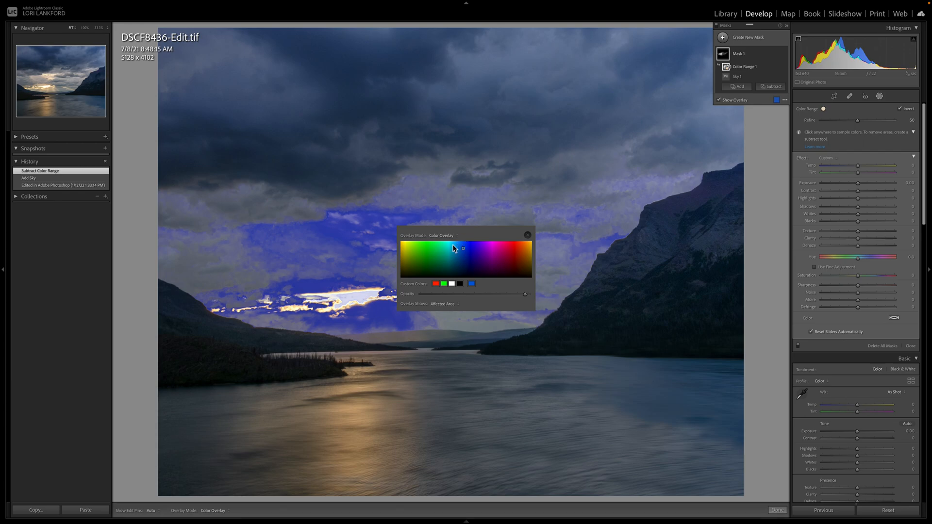
left_click(453, 244)
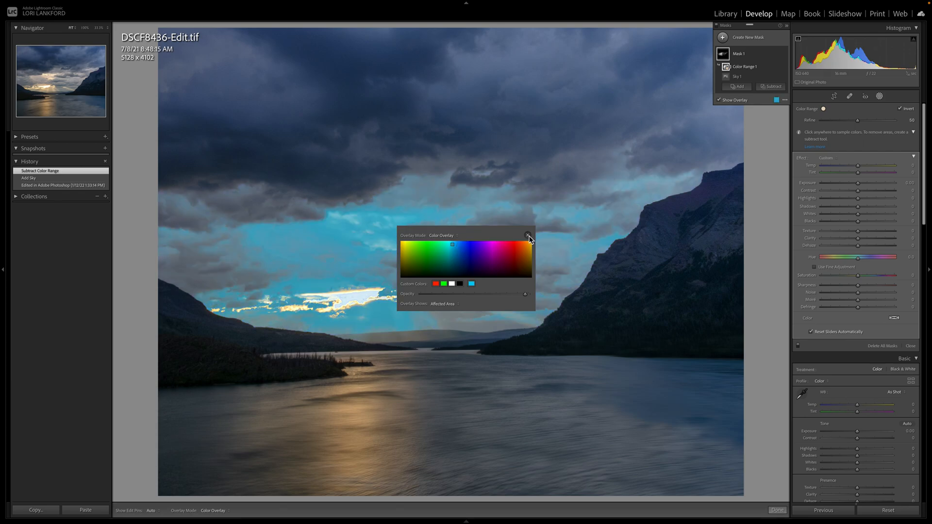
left_click(528, 236)
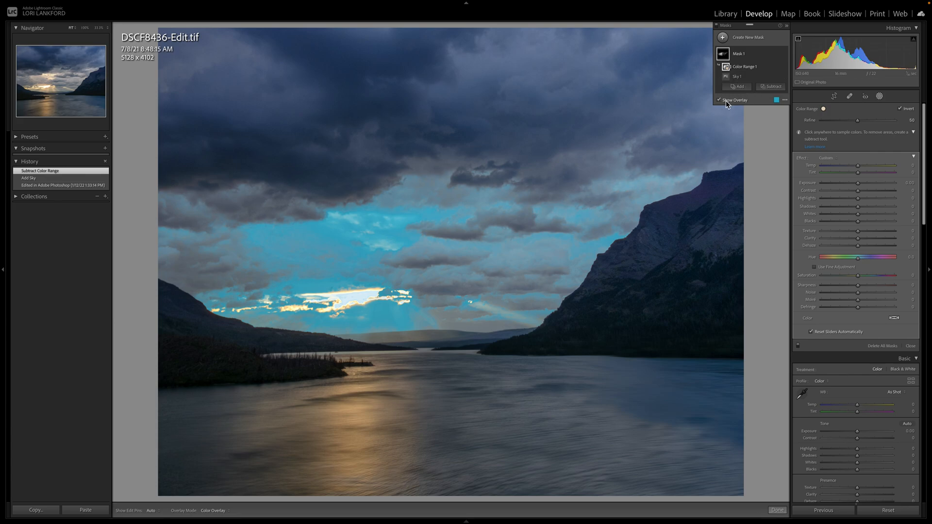
mouse_move(856, 121)
left_mouse_down()
mouse_move(868, 121)
mouse_move(842, 122)
mouse_move(856, 121)
left_mouse_up()
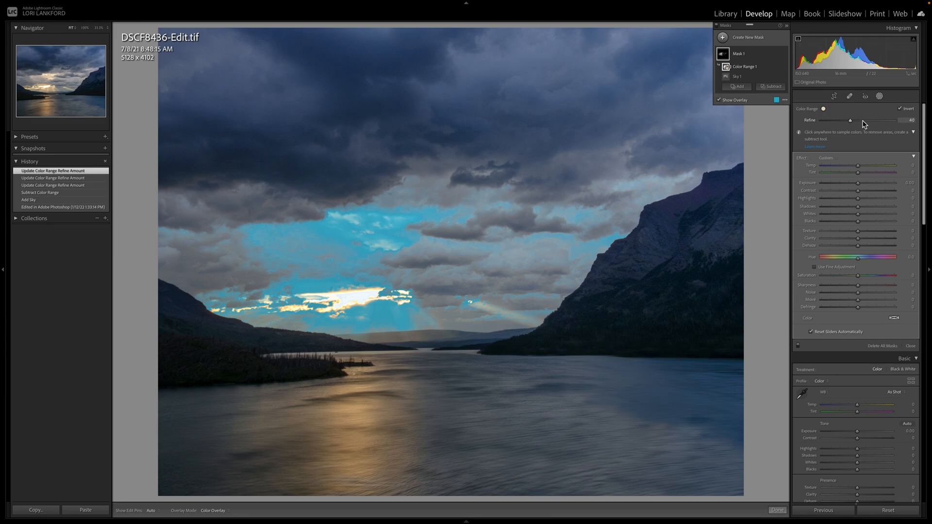
left_click(719, 100)
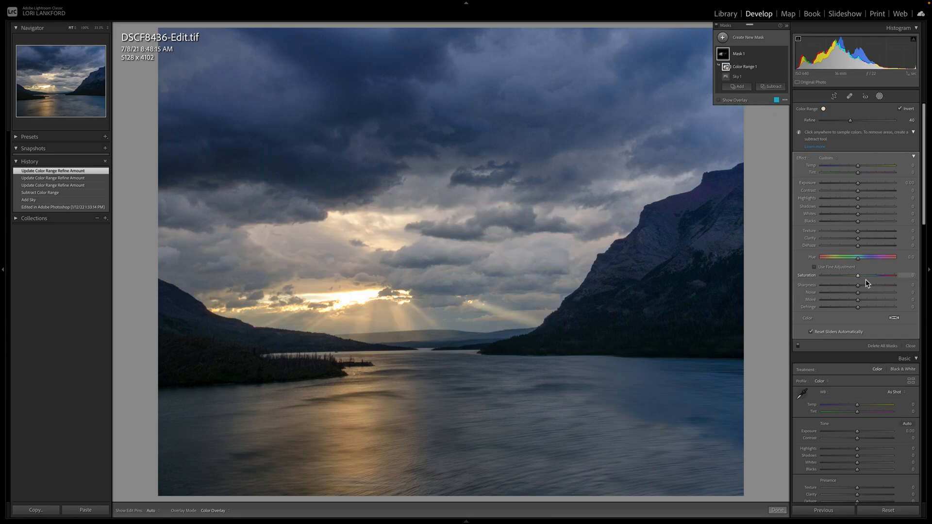
Step: Adjust the masked clouds with saturation 48, a slight hue shift, clarity 23, a slightly warmer temperature and sharpness -4
left_click_drag(858, 279, 876, 278)
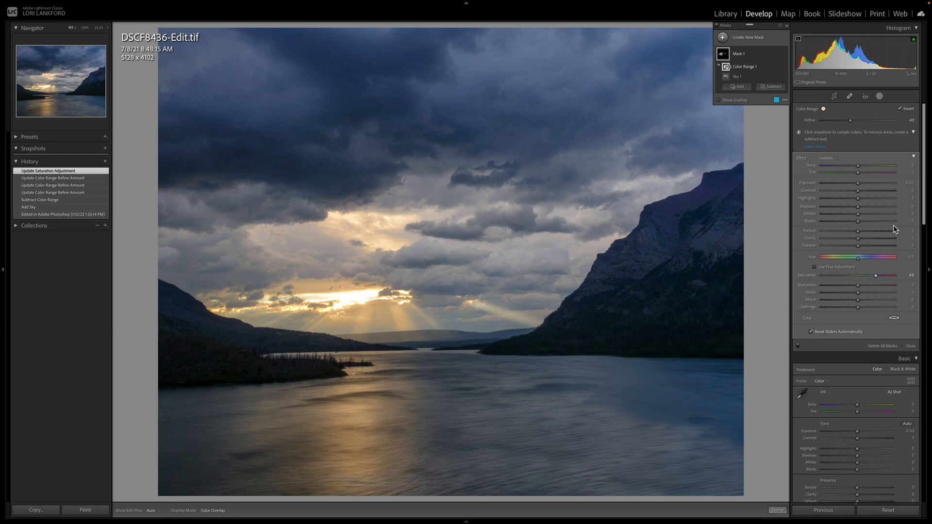
mouse_move(857, 258)
left_mouse_down()
mouse_move(823, 263)
mouse_move(879, 259)
mouse_move(853, 258)
mouse_move(861, 257)
left_mouse_up()
left_click_drag(856, 258, 857, 259)
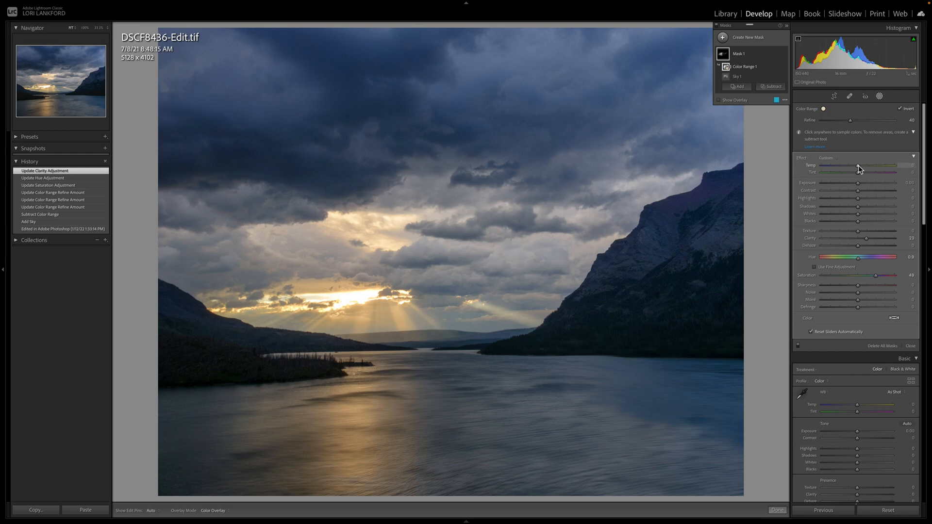
left_click_drag(858, 167, 861, 166)
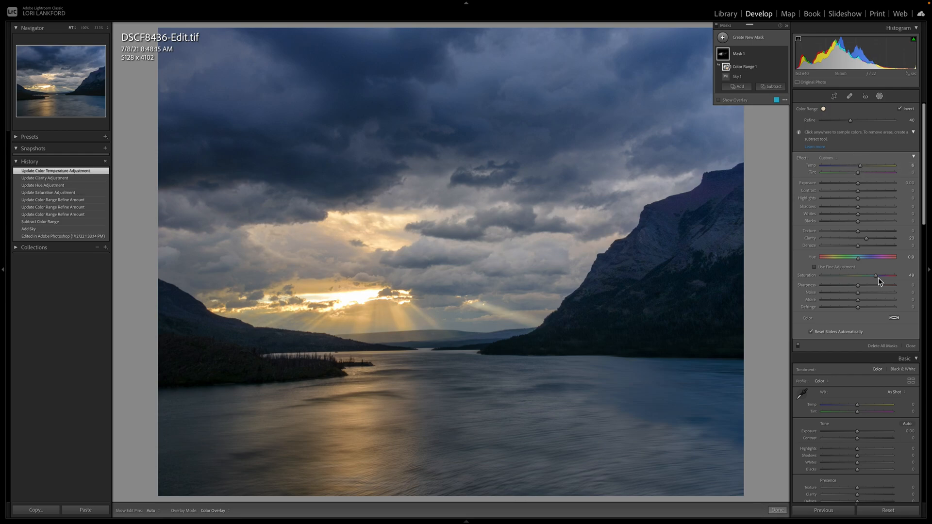
left_click_drag(878, 276, 857, 289)
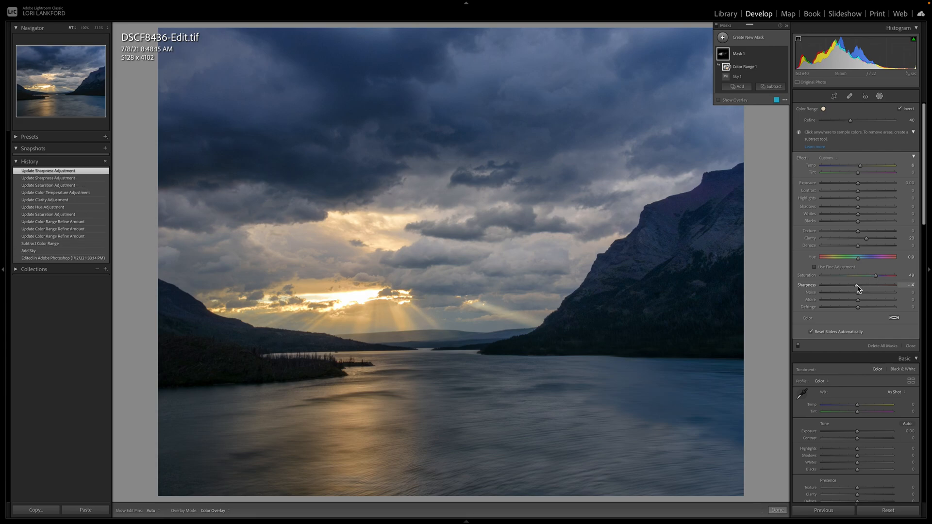
Step: Compare the lake photo before and after the cloud adjustments, and reduce the mask's saturation to 28
key("backslash")
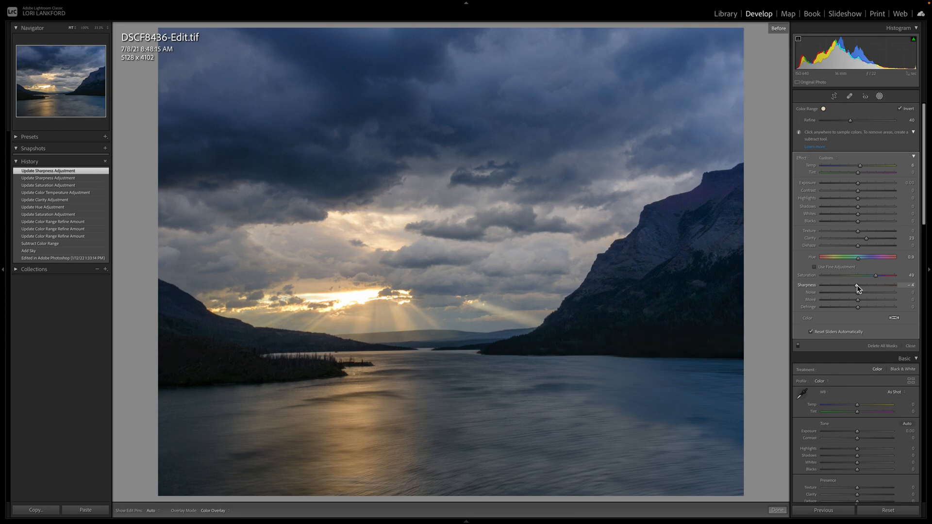
key("backslash")
key("backslash")
key("backslash")
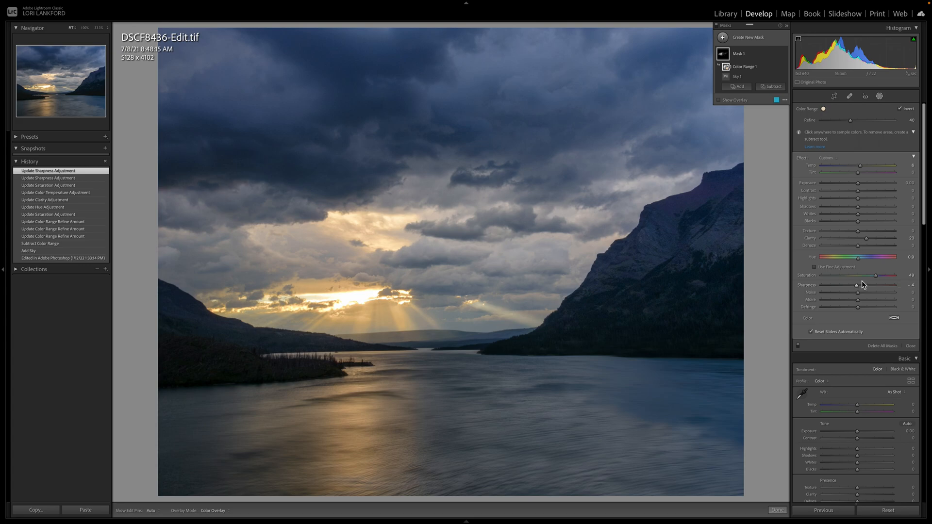
left_click(868, 275)
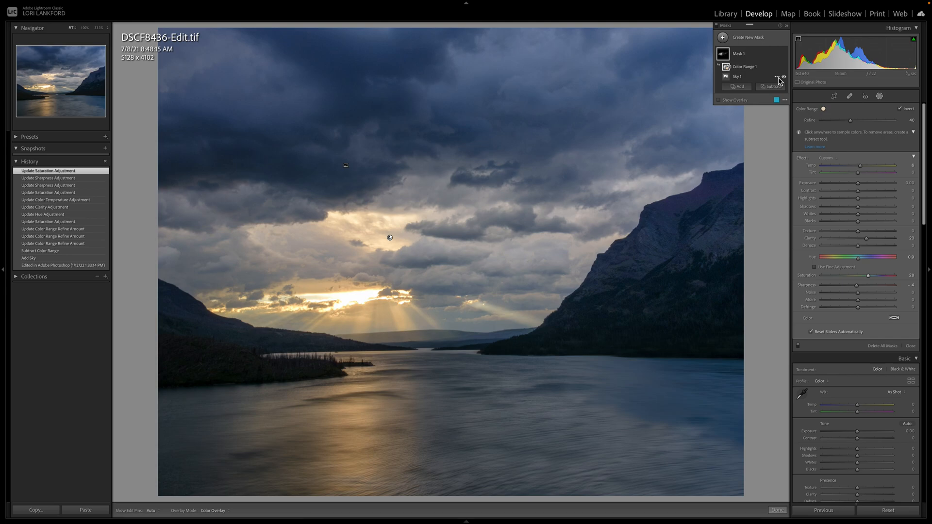
Step: Intersect the sky mask with a luminance range, sampling the light clouds between the sun opening and the mountain
left_click(777, 78)
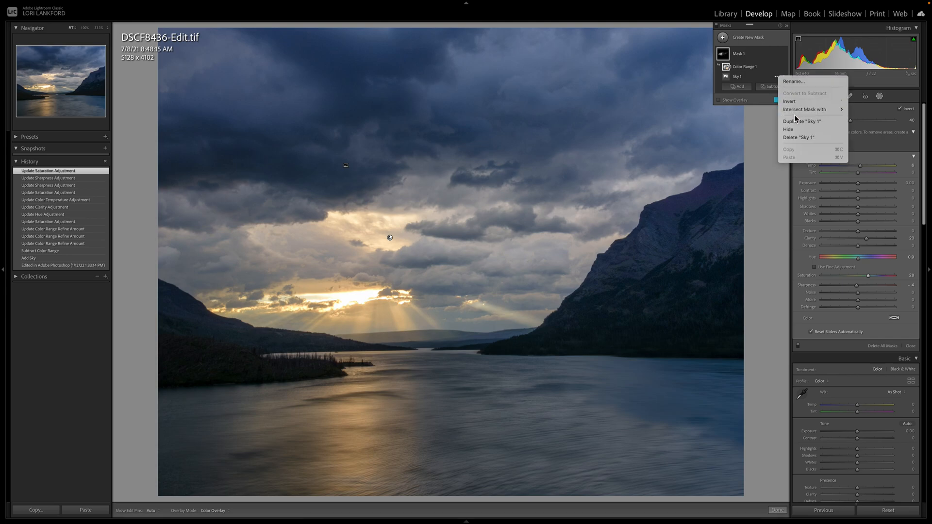
mouse_move(795, 114)
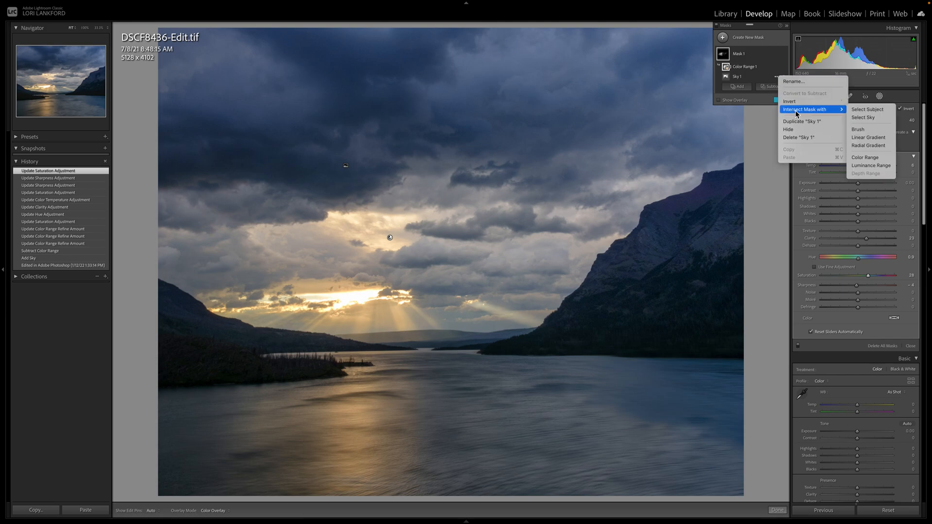
left_click(871, 166)
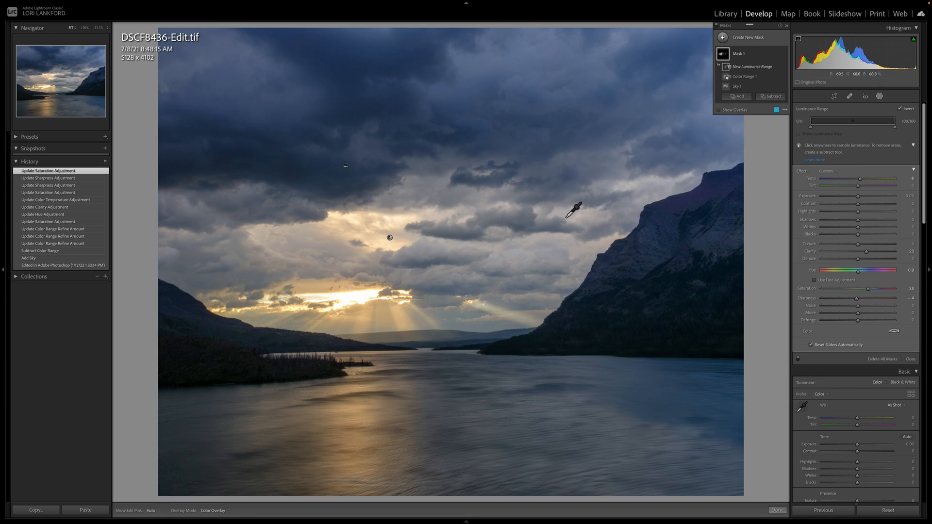
left_click(452, 212)
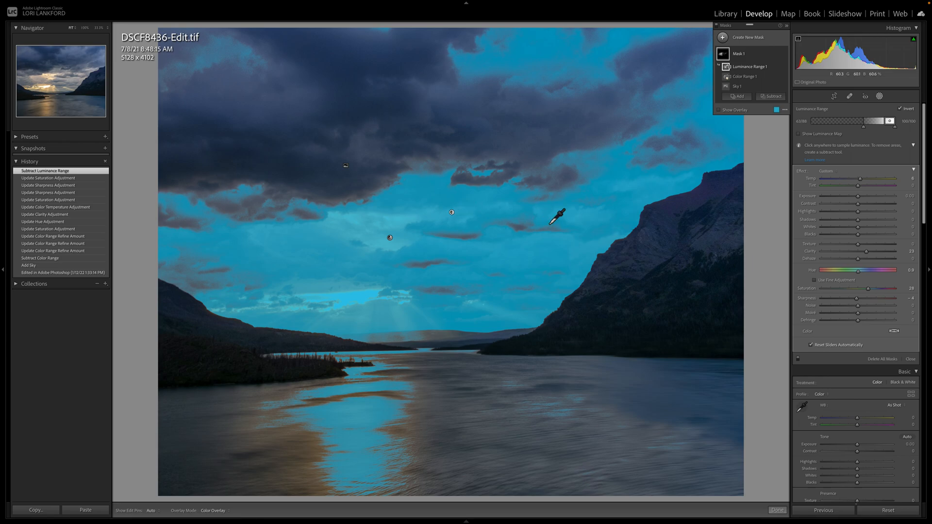
left_click(522, 252)
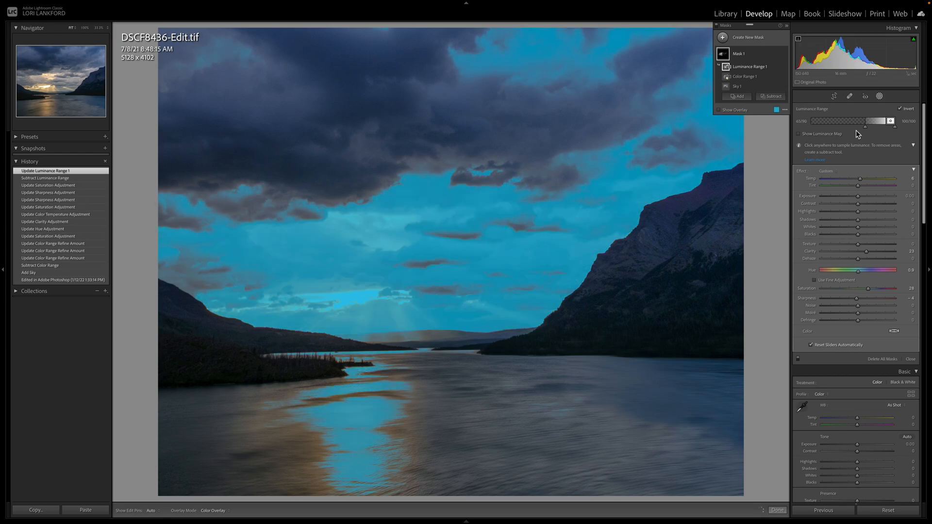
Step: Tune the luminance range's lower limit and bring its upper limit inward to exclude the brightest clouds, checking the overlay before hiding it
left_click_drag(866, 126, 850, 126)
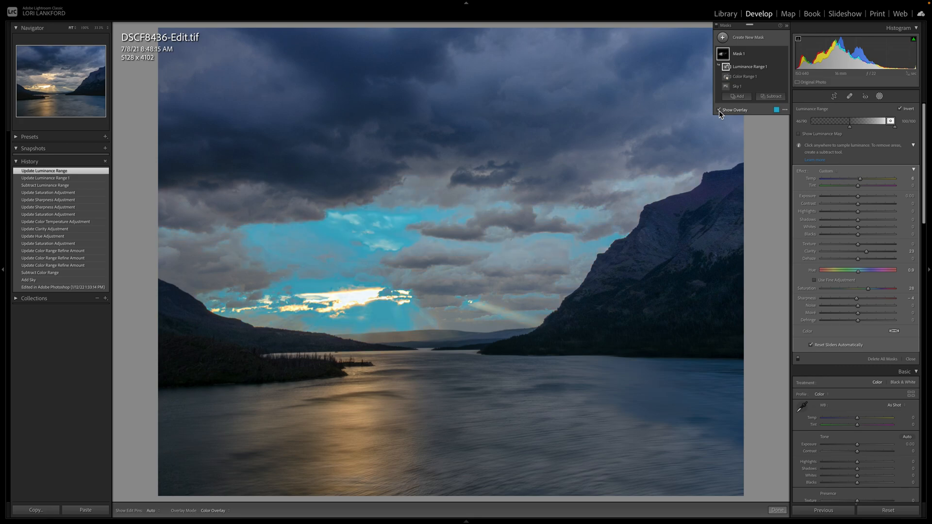
left_click_drag(850, 128, 862, 130)
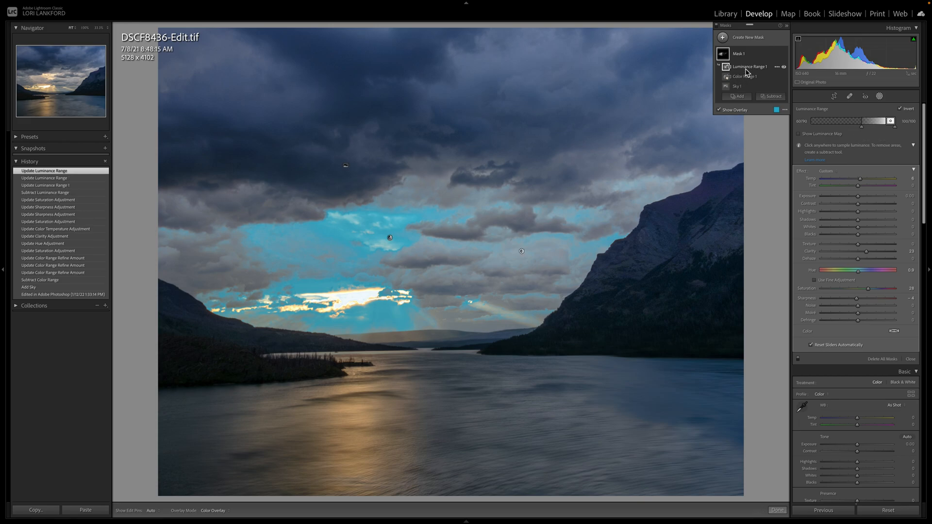
left_click_drag(861, 130, 891, 130)
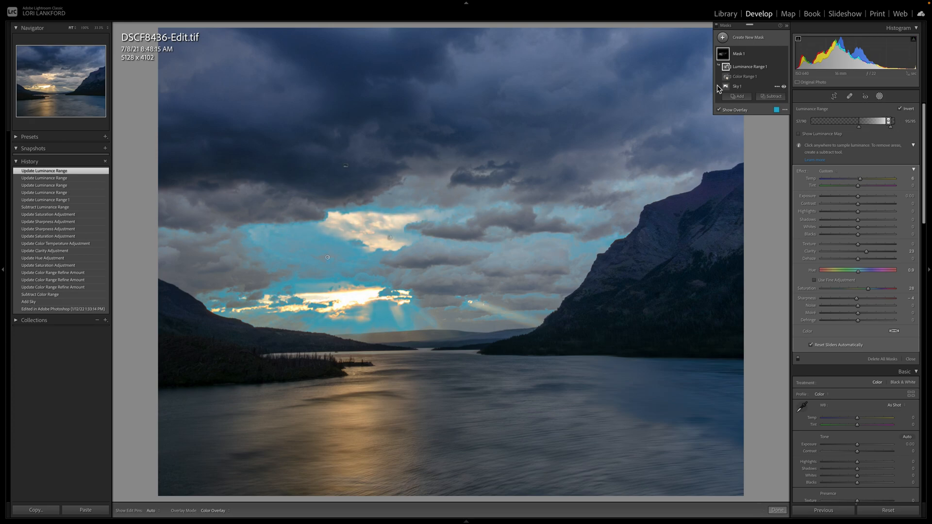
left_click(719, 110)
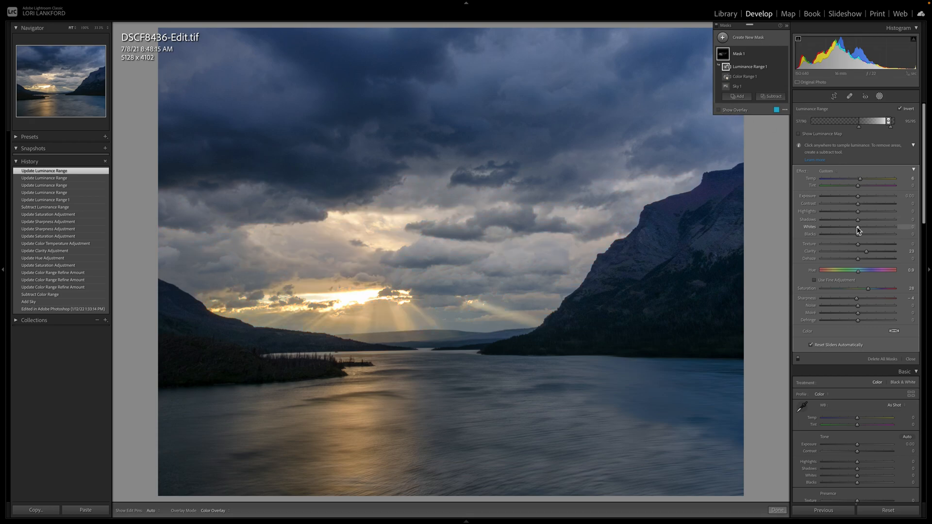
Step: Set the masked clouds to whites 22, clarity 0, hue -0.3 and exposure 0.31
left_click_drag(857, 226, 859, 197)
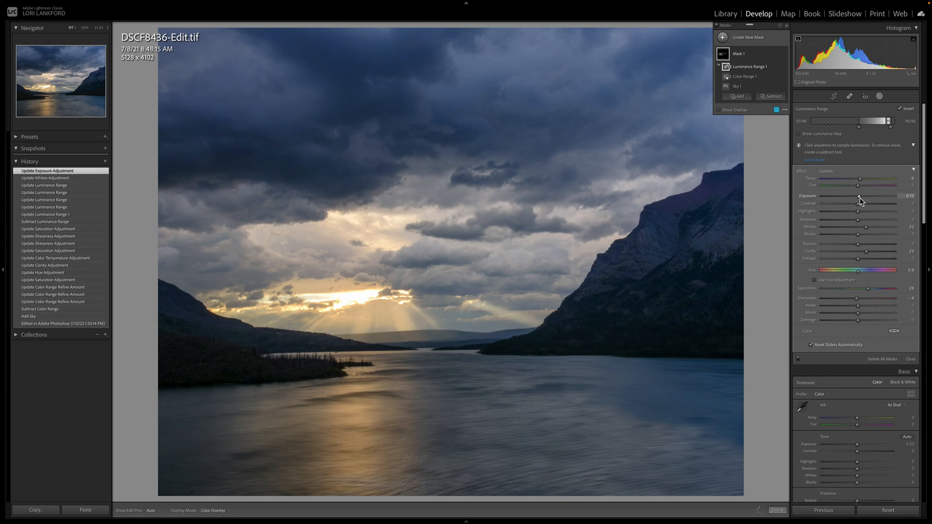
double_click(857, 252)
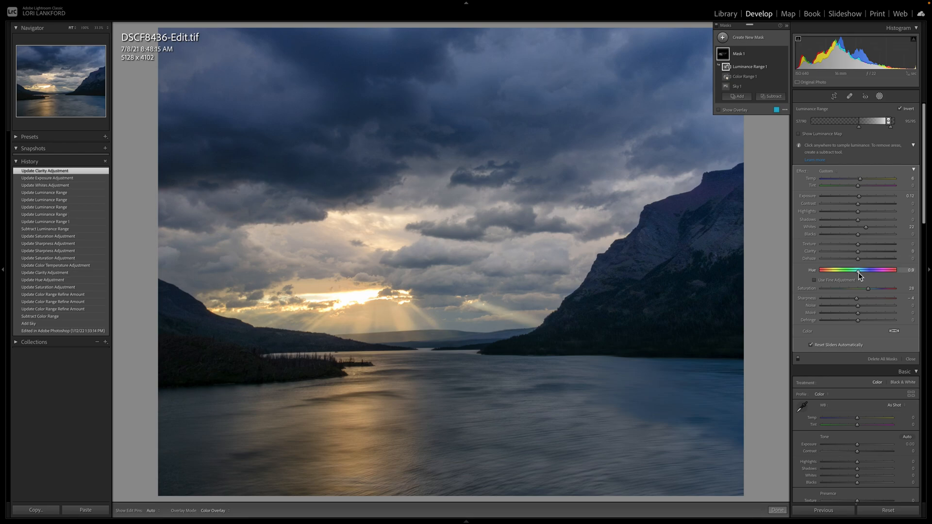
left_click_drag(858, 275, 858, 274)
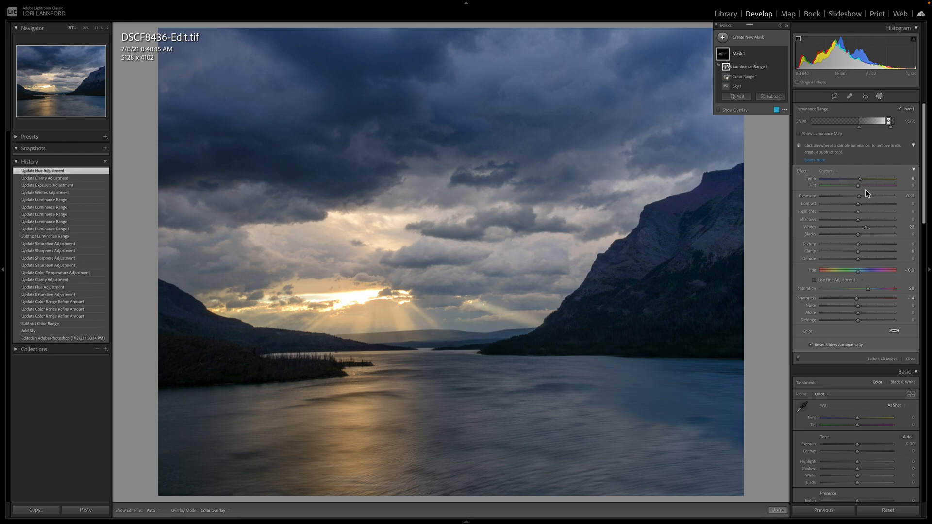
left_click_drag(859, 197, 860, 197)
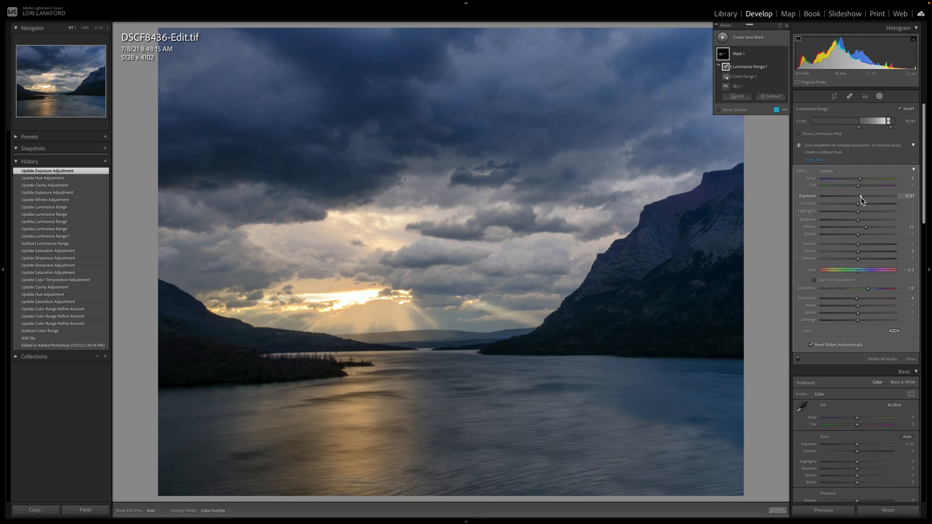
left_click_drag(860, 197, 860, 197)
Step: Intersect the mask with a second color range sampled from the light gray clouds beside the mountain
left_click(777, 87)
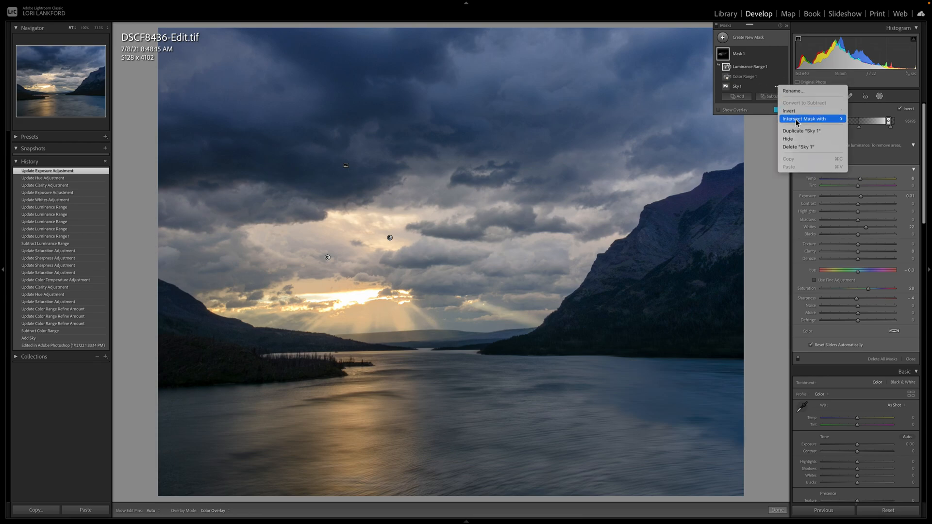
mouse_move(796, 122)
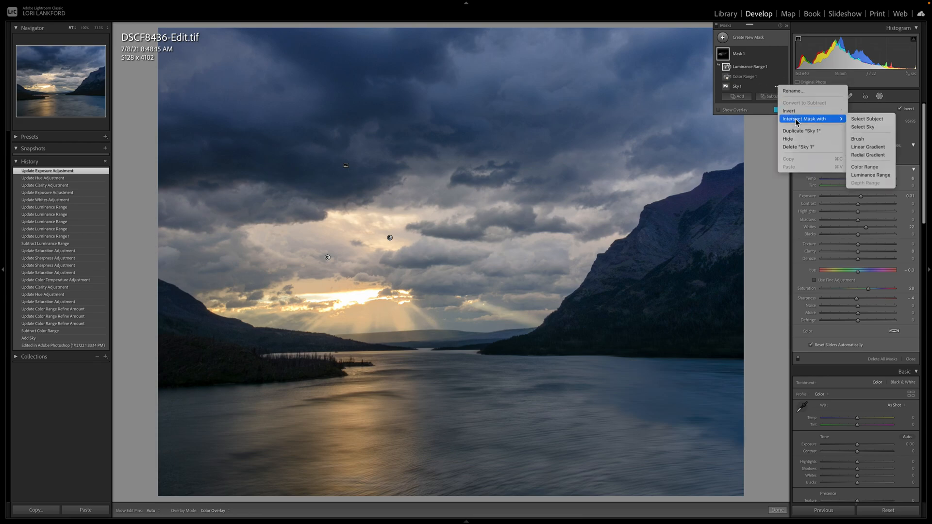
left_click(862, 167)
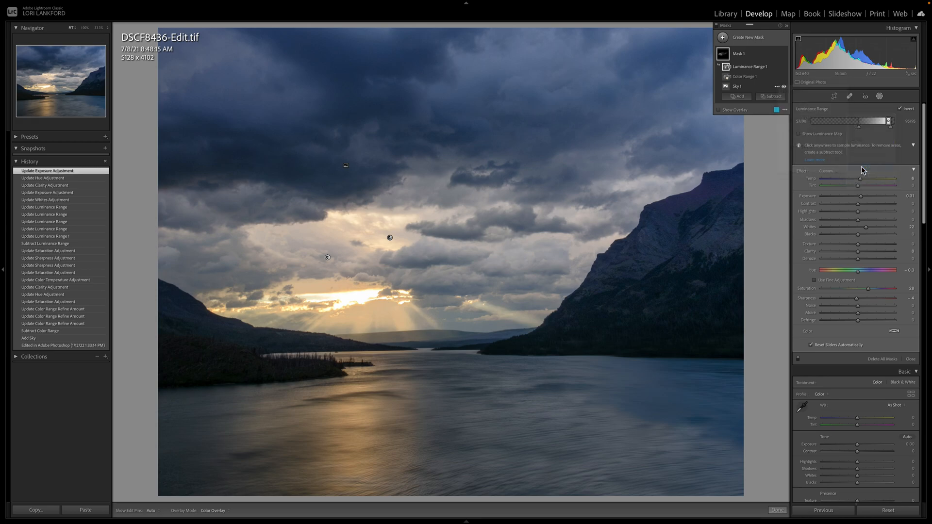
left_click(569, 214)
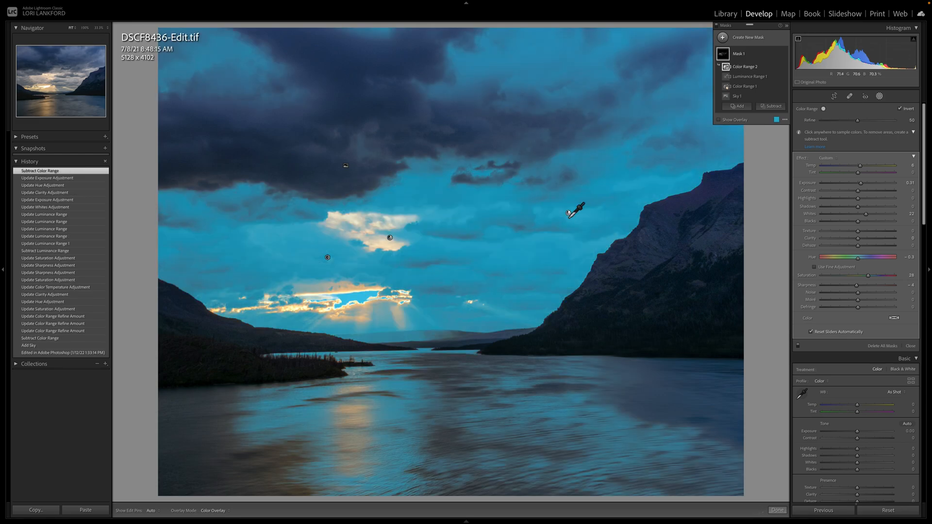
Step: Refine the second color range to 11, showing the overlay to judge coverage and hiding it again
left_click_drag(836, 120, 833, 120)
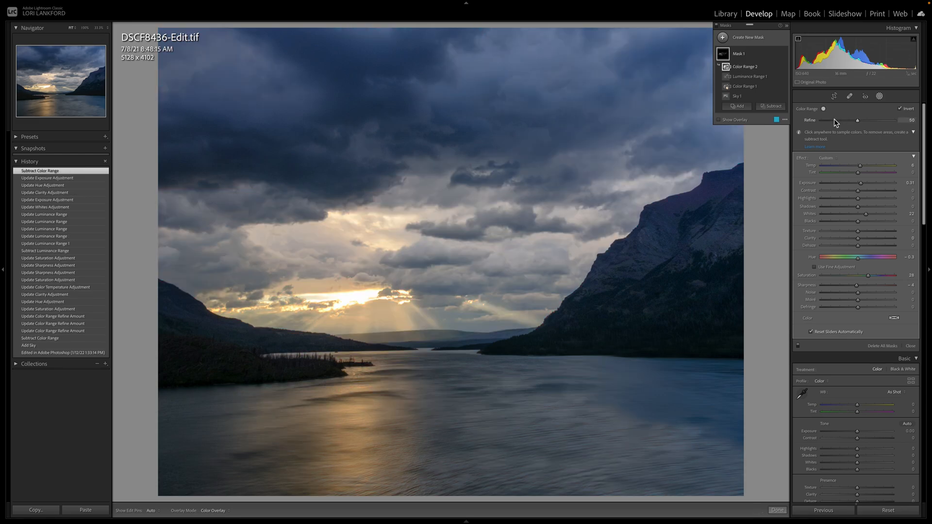
left_click(718, 120)
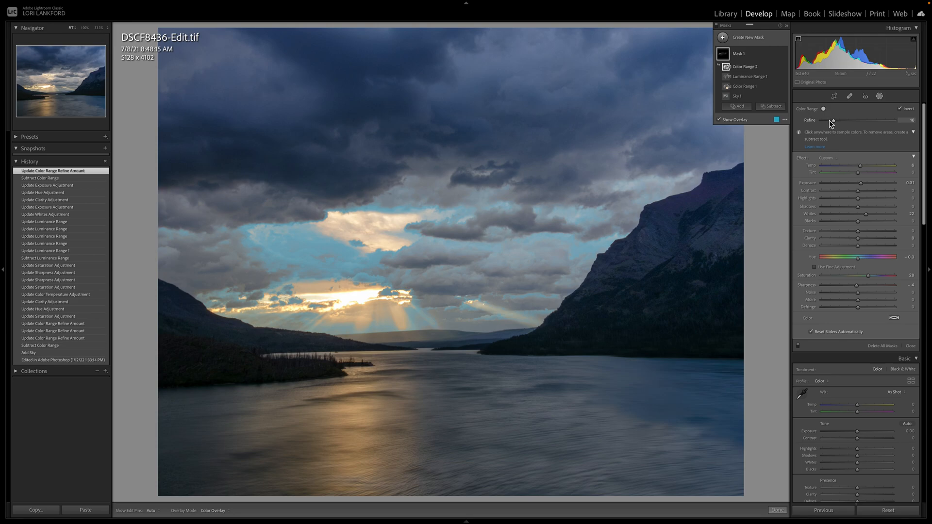
left_click_drag(830, 123, 829, 122)
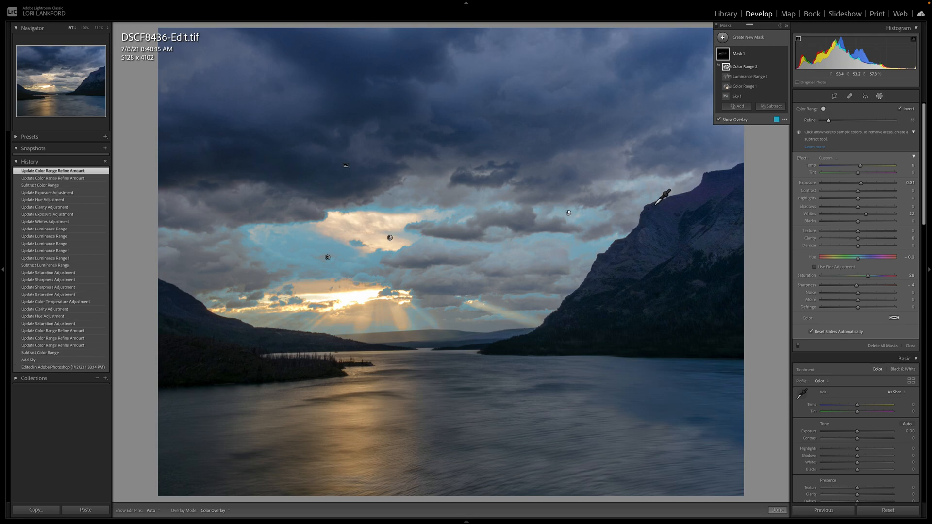
left_click(718, 119)
Step: Set the masked clouds' exposure to 1.33 and whites to 28, comparing the photo with its before state
left_click_drag(861, 185, 870, 186)
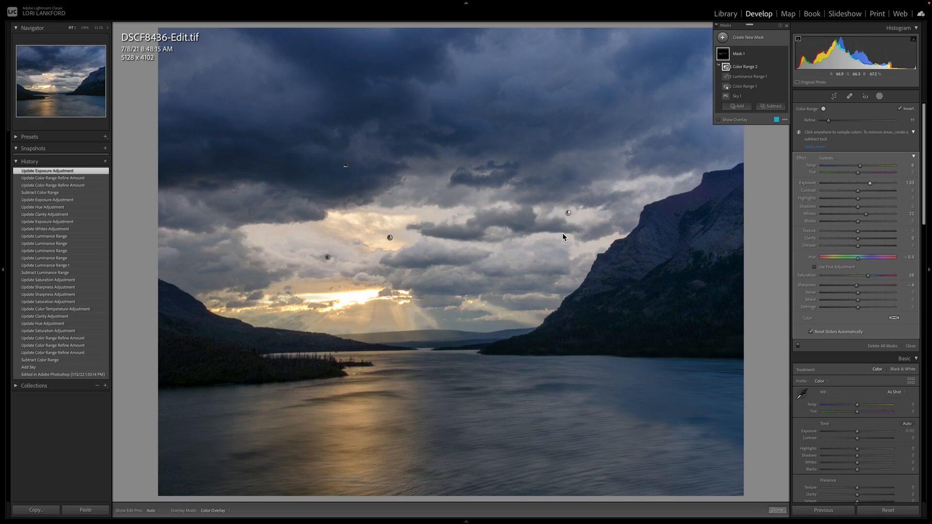
key("backslash")
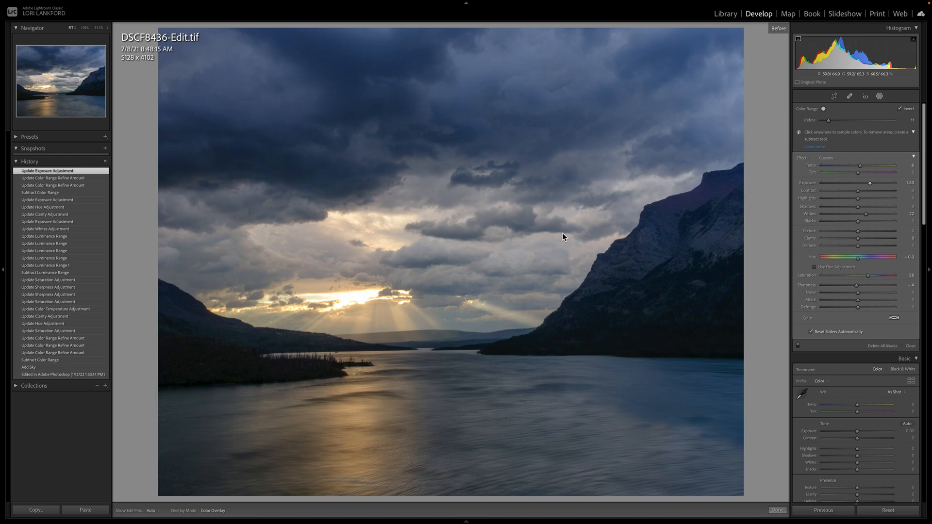
key("backslash")
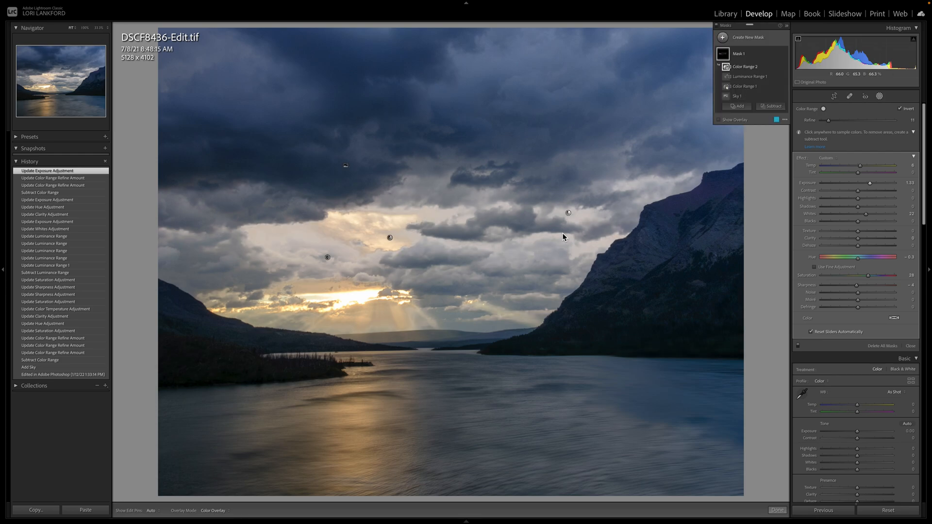
key("backslash")
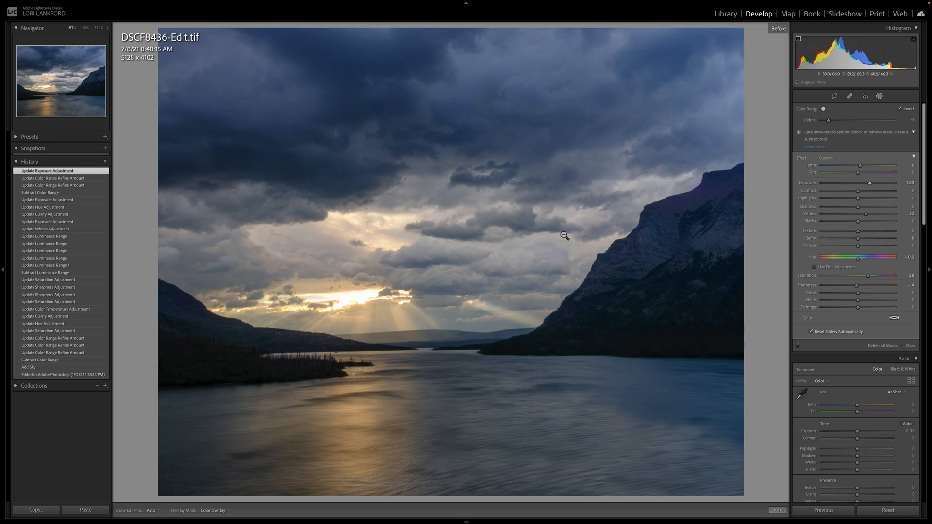
key("backslash")
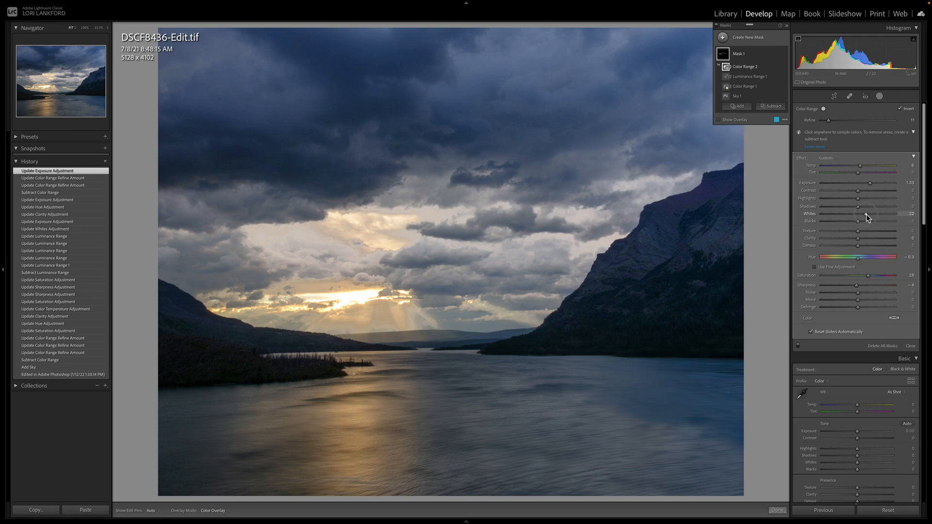
left_click_drag(866, 214, 869, 215)
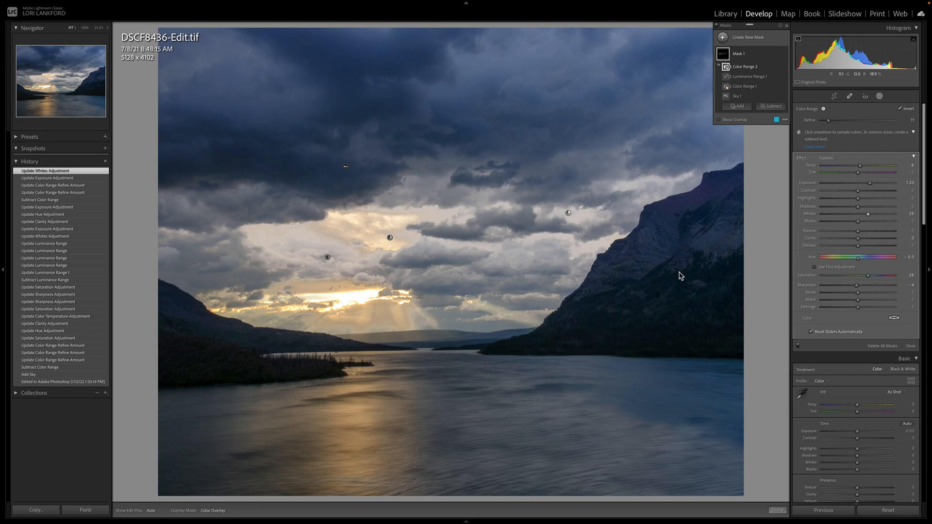
left_click(724, 38)
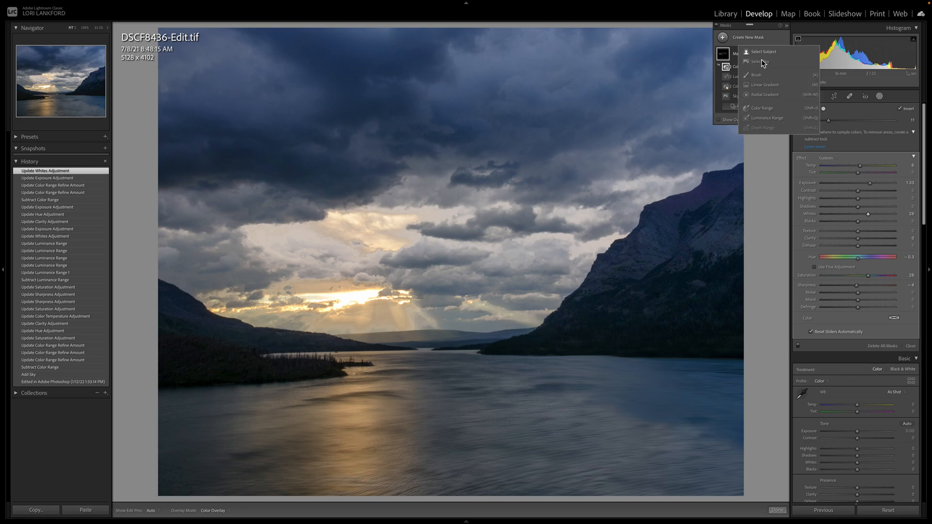
left_click(770, 85)
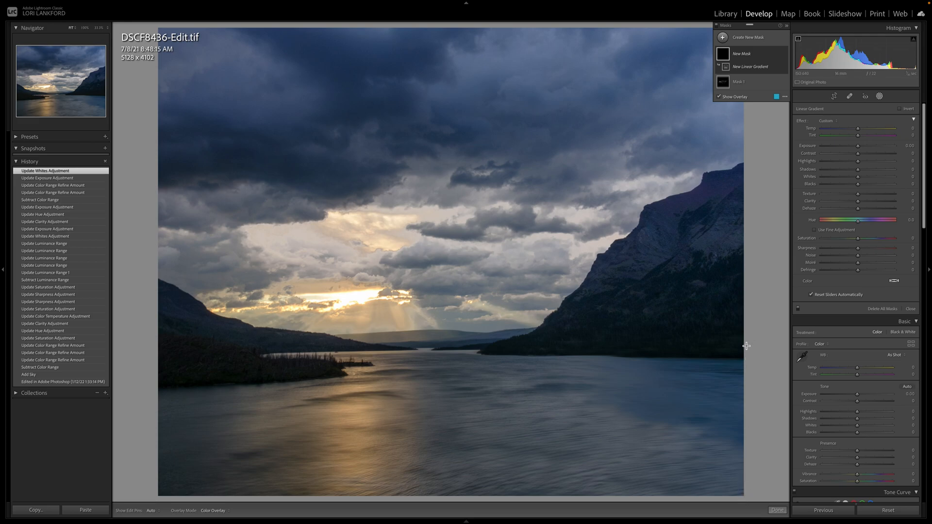
left_click_drag(745, 344, 520, 135)
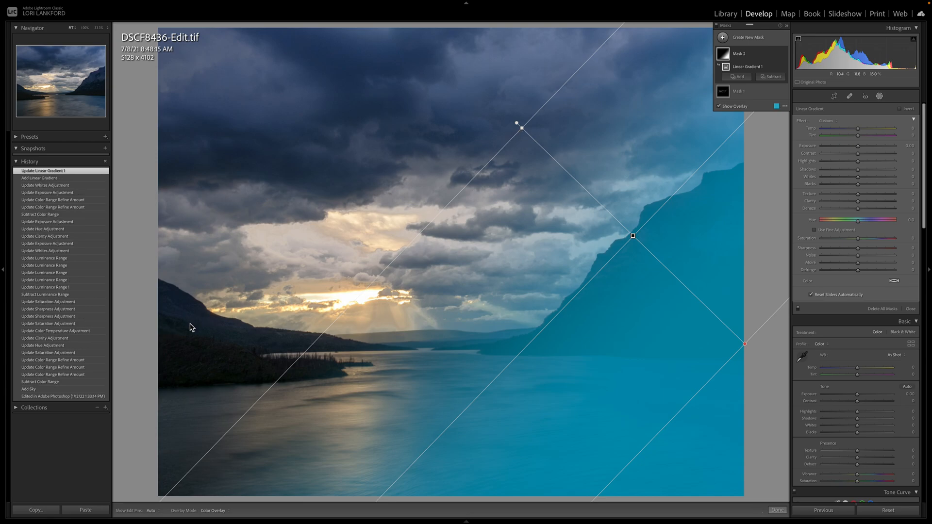
key("Delete")
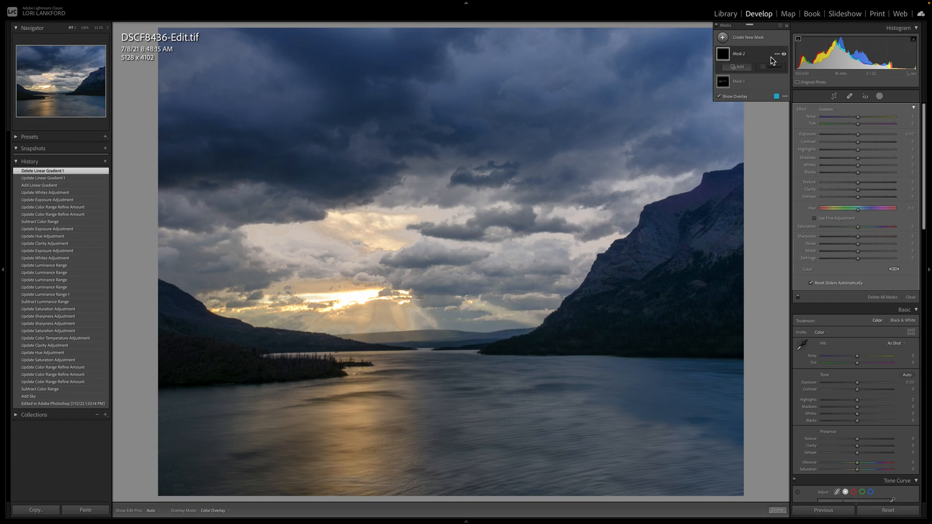
left_click(776, 53)
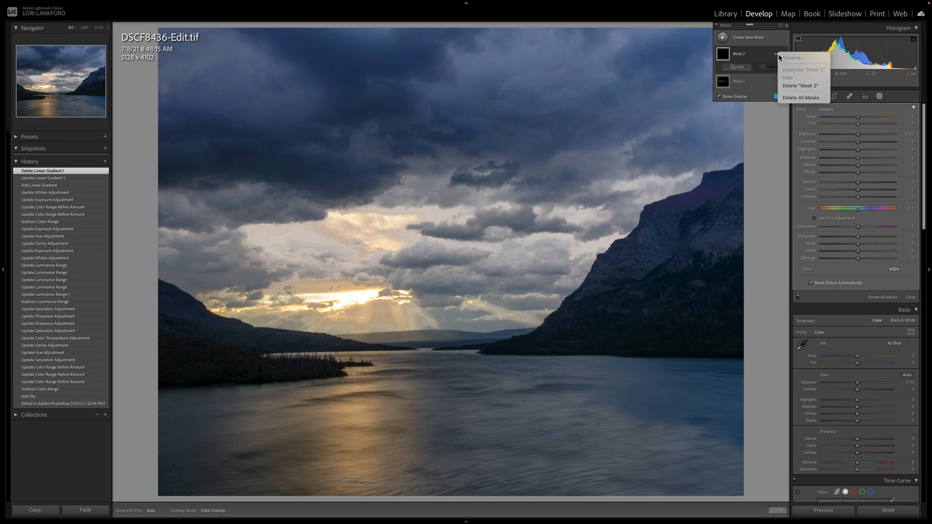
left_click(791, 86)
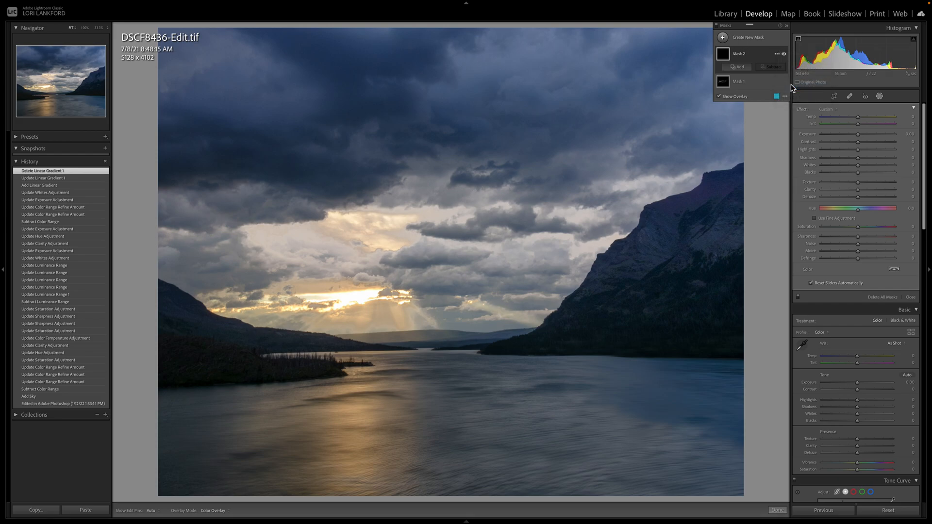
Step: Create a new mask with Select Subject and add a brush component to it
left_click(722, 38)
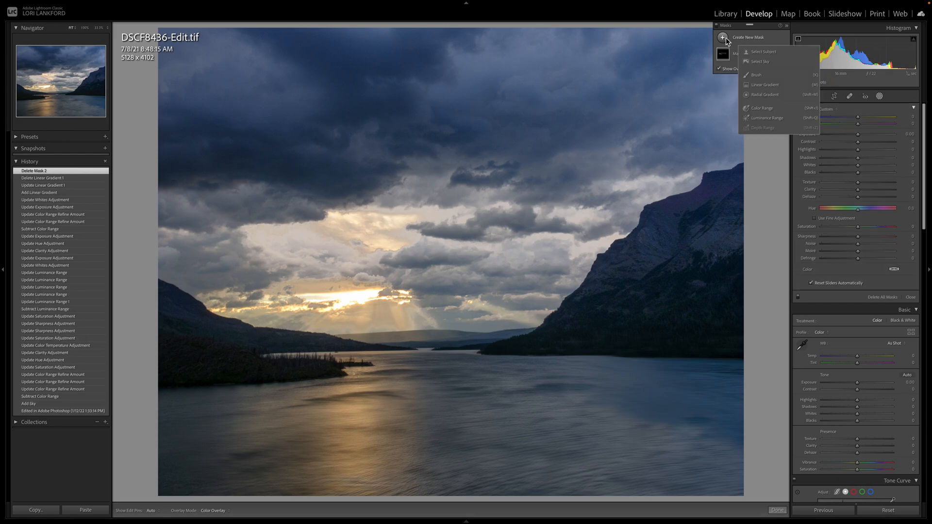
left_click(756, 52)
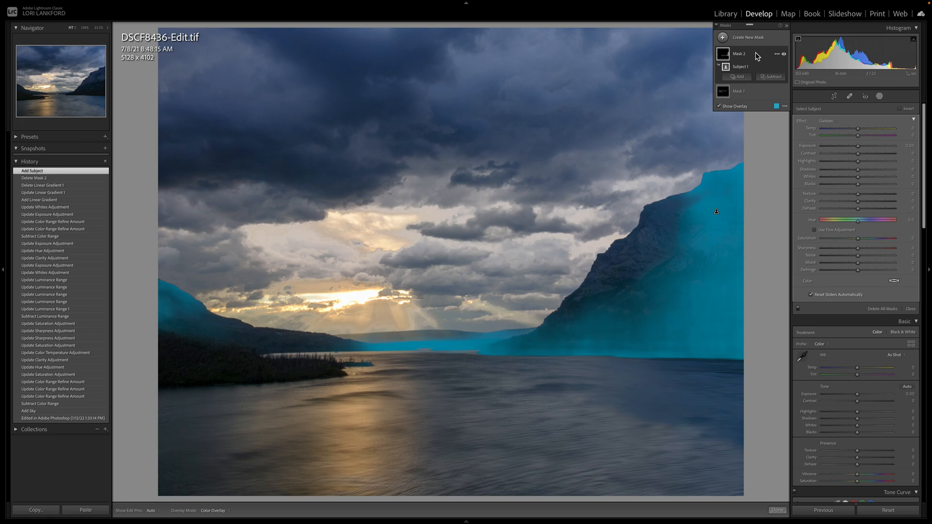
left_click(738, 78)
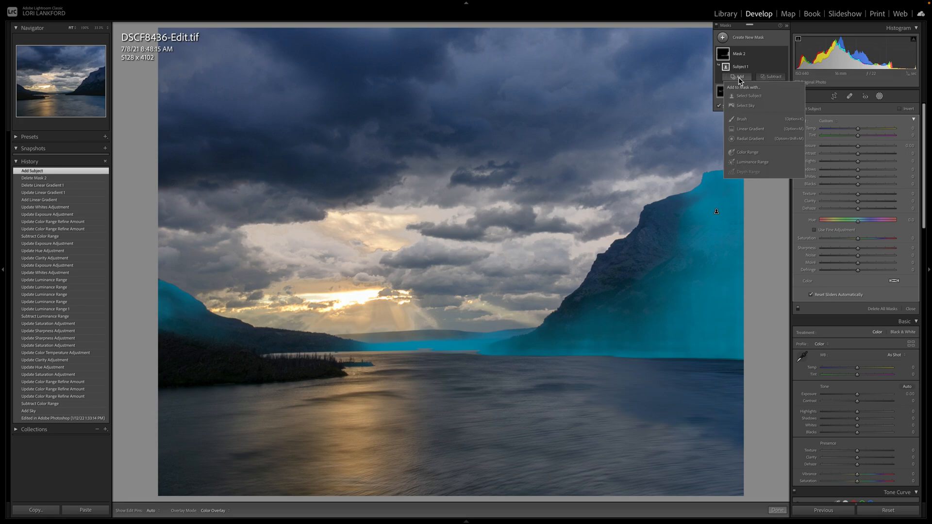
left_click(744, 120)
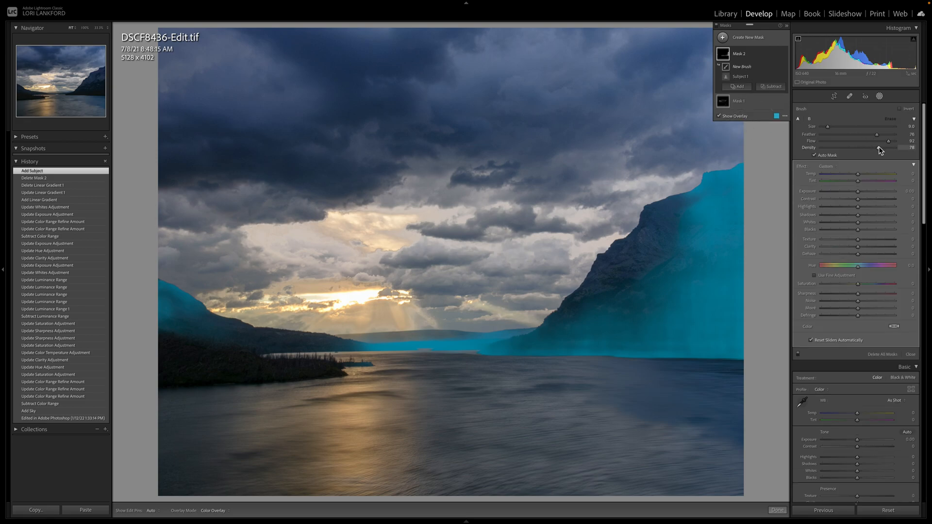
Step: Paint the right mountain, left hillside and wooded shoreline into the mask, erasing the overspill above the low left hill
mouse_move(609, 294)
left_mouse_down()
mouse_move(655, 199)
mouse_move(655, 209)
mouse_move(684, 191)
mouse_move(674, 233)
mouse_move(683, 257)
mouse_move(612, 314)
mouse_move(567, 315)
mouse_move(601, 270)
mouse_move(543, 334)
mouse_move(710, 300)
mouse_move(752, 253)
mouse_move(682, 267)
mouse_move(701, 277)
mouse_move(654, 322)
mouse_move(659, 328)
mouse_move(628, 328)
left_mouse_up()
mouse_move(172, 316)
left_mouse_down()
mouse_move(161, 296)
mouse_move(180, 323)
mouse_move(255, 338)
mouse_move(147, 353)
mouse_move(192, 363)
mouse_move(269, 360)
left_mouse_up()
scroll(269, 361, "down", 7)
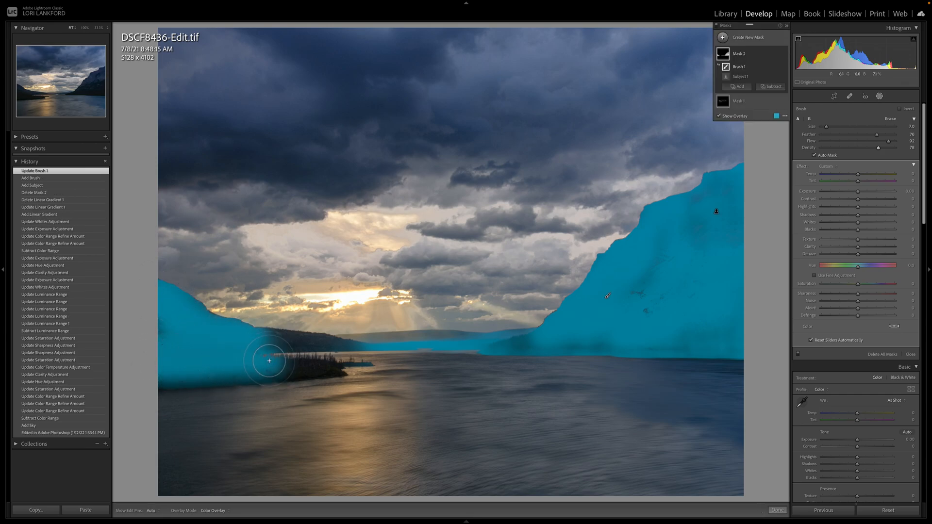
mouse_move(292, 366)
left_mouse_down()
mouse_move(332, 365)
mouse_move(290, 365)
mouse_move(278, 381)
mouse_move(348, 372)
mouse_move(283, 372)
mouse_move(343, 366)
mouse_move(339, 377)
mouse_move(141, 381)
left_mouse_up()
key("h")
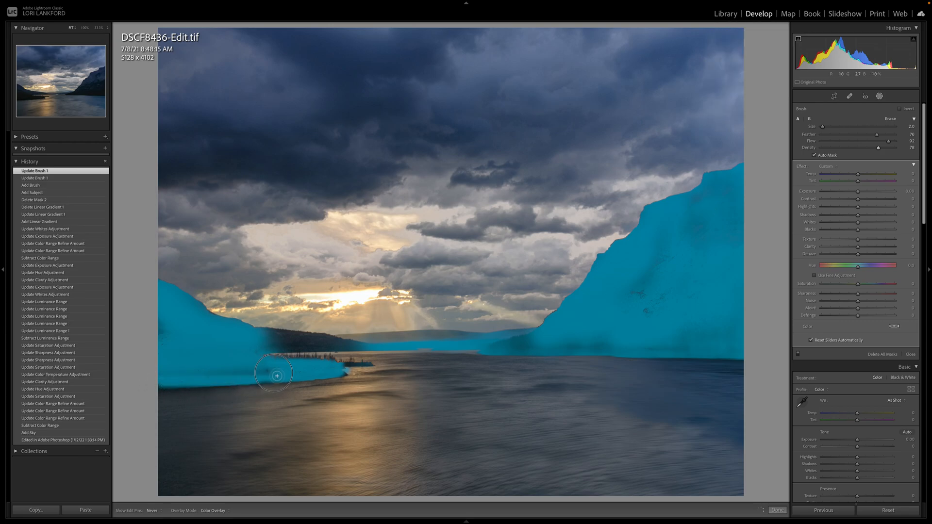
left_click_drag(280, 359, 283, 359)
left_click_drag(162, 343, 163, 324)
mouse_move(247, 338)
left_mouse_down()
mouse_move(344, 345)
mouse_move(257, 342)
mouse_move(264, 326)
mouse_move(356, 342)
mouse_move(268, 351)
mouse_move(323, 348)
mouse_move(264, 335)
mouse_move(352, 347)
mouse_move(267, 345)
mouse_move(302, 346)
mouse_move(330, 329)
mouse_move(286, 322)
mouse_move(263, 330)
left_mouse_up()
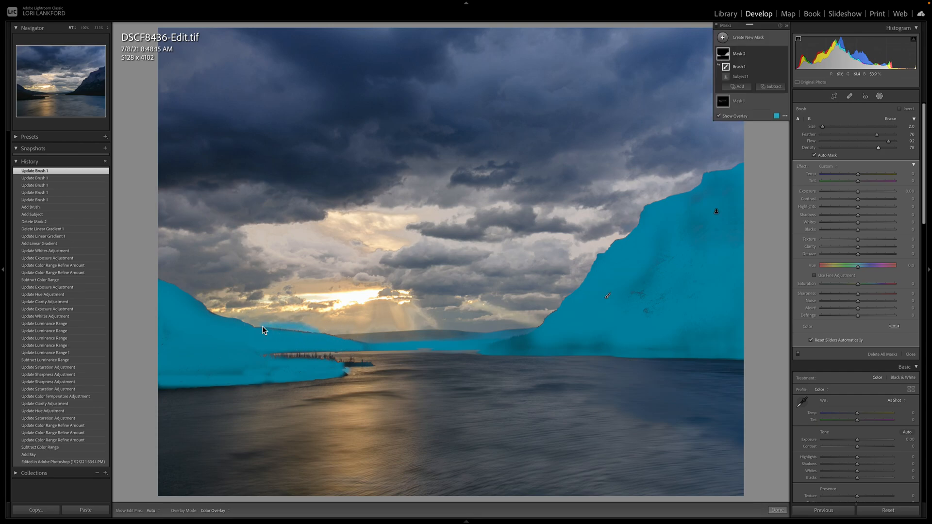
left_click(890, 121)
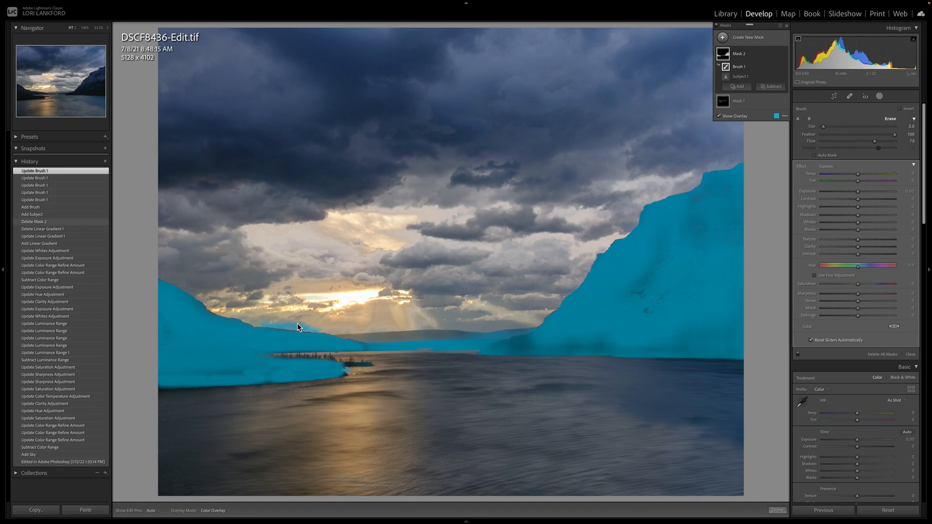
mouse_move(263, 325)
left_mouse_down()
mouse_move(327, 332)
mouse_move(278, 331)
mouse_move(395, 333)
mouse_move(280, 311)
mouse_move(326, 331)
left_mouse_up()
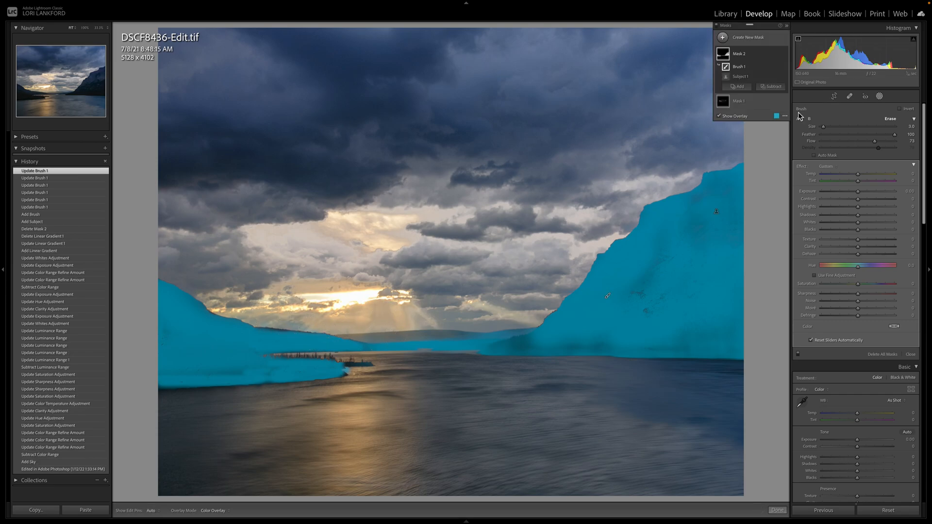
Step: Subtract the distant hills and waterline between the two mountains from the mask with a brush, enlarging it to size 7
left_click(781, 92)
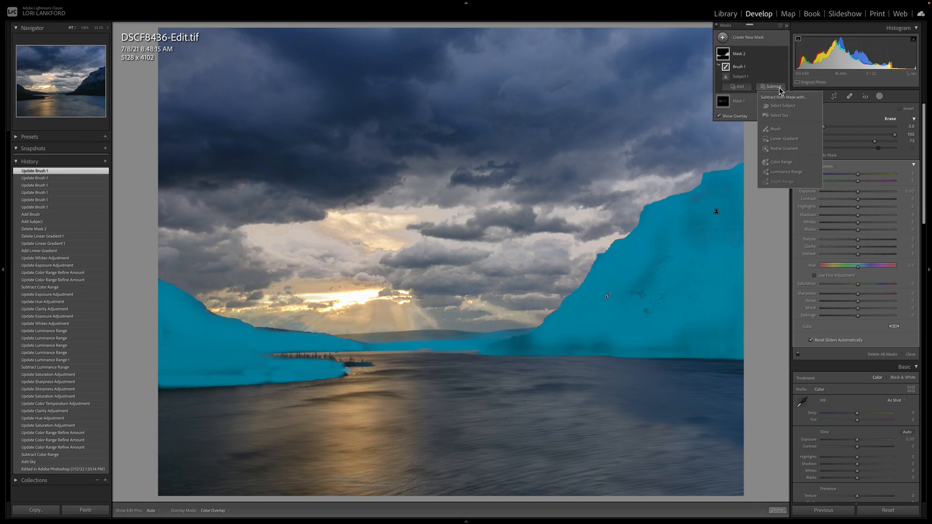
left_click(777, 127)
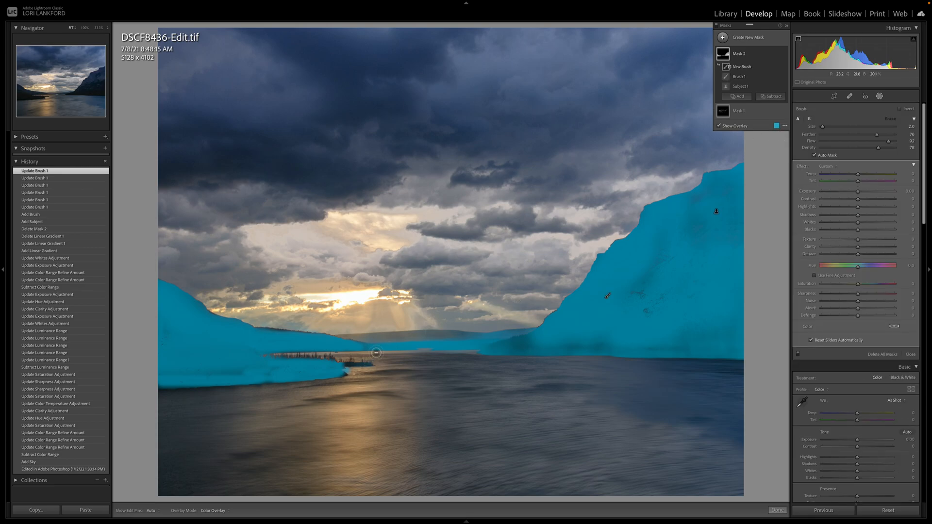
key("h")
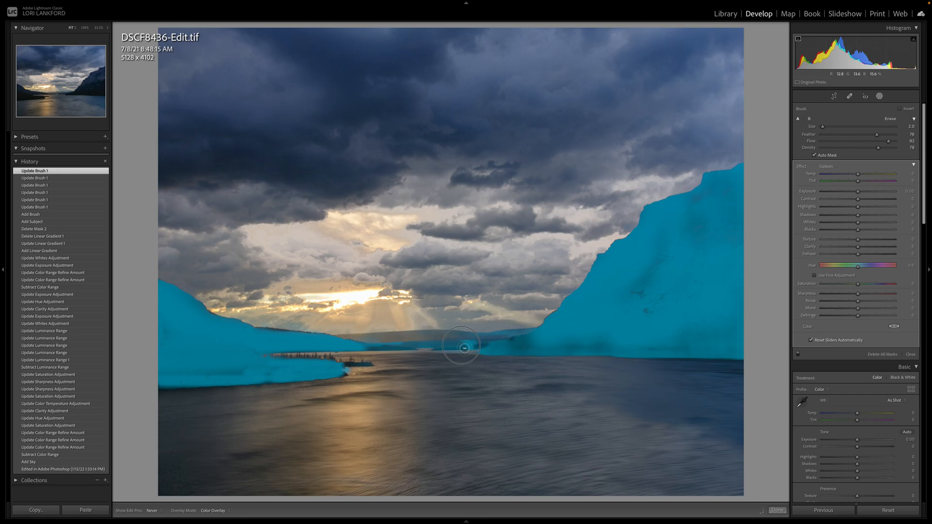
left_click_drag(460, 344, 468, 344)
key("bracketright")
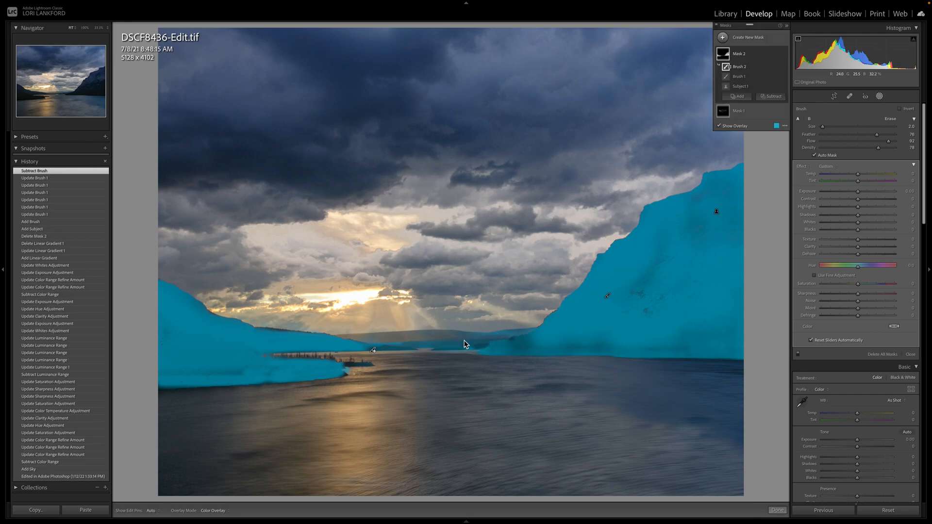
key("h")
key("bracketright")
key("bracketright")
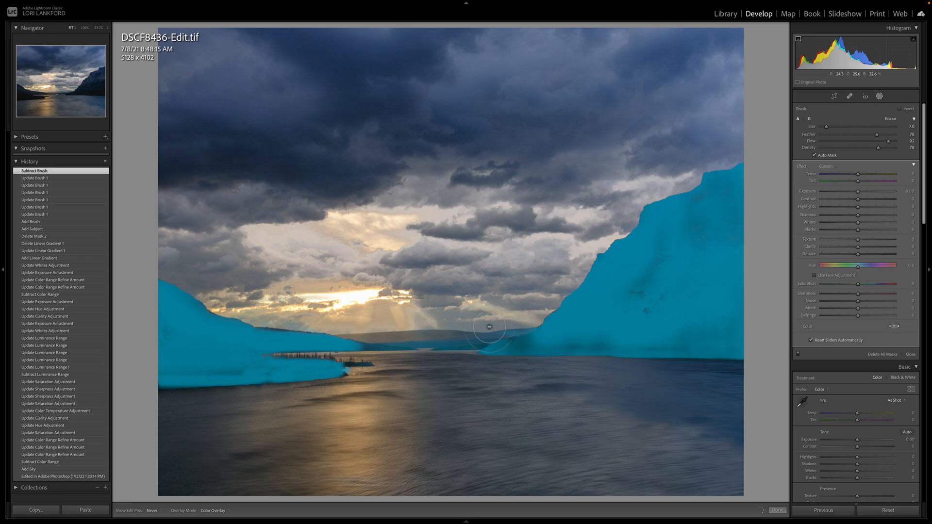
key("h")
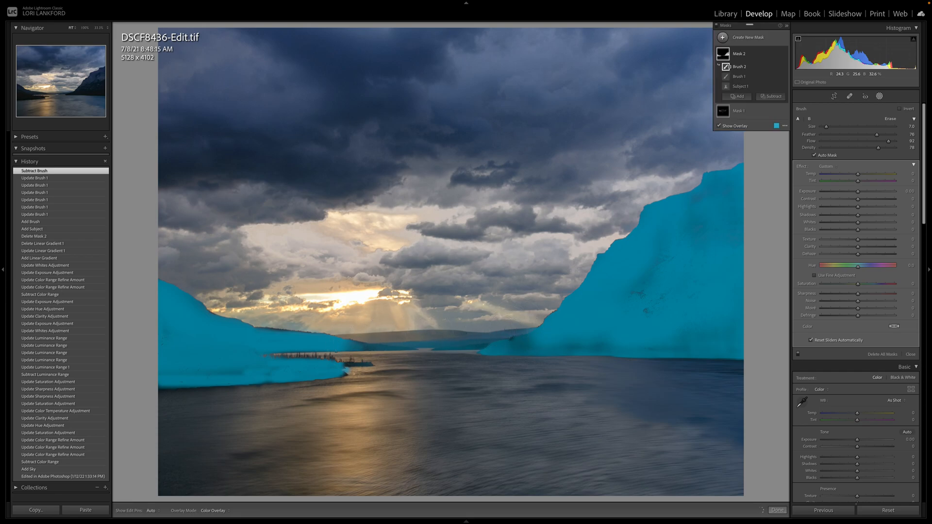
left_click(419, 342)
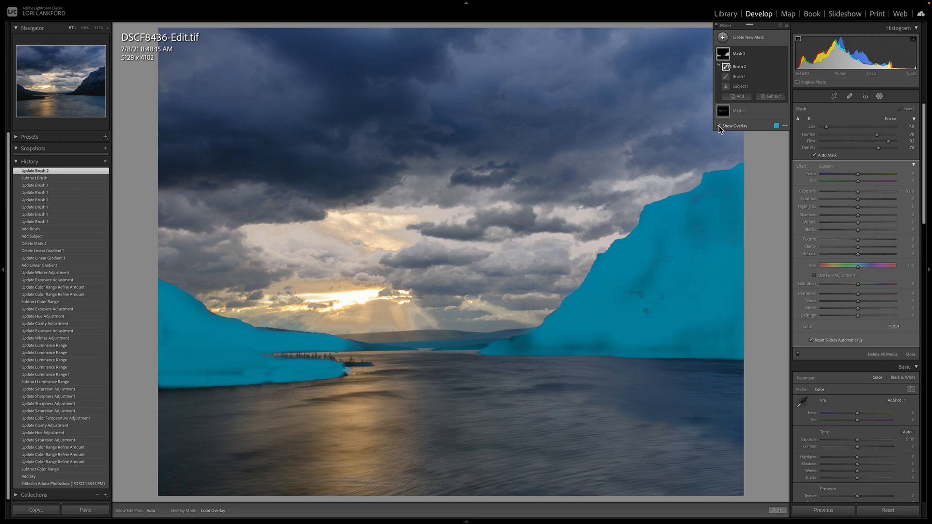
Step: Hide the mask overlay and set the masked mountains' shadows to 48, comparing with the before state
mouse_move(754, 71)
left_click(719, 126)
left_click(719, 126)
left_click(868, 215)
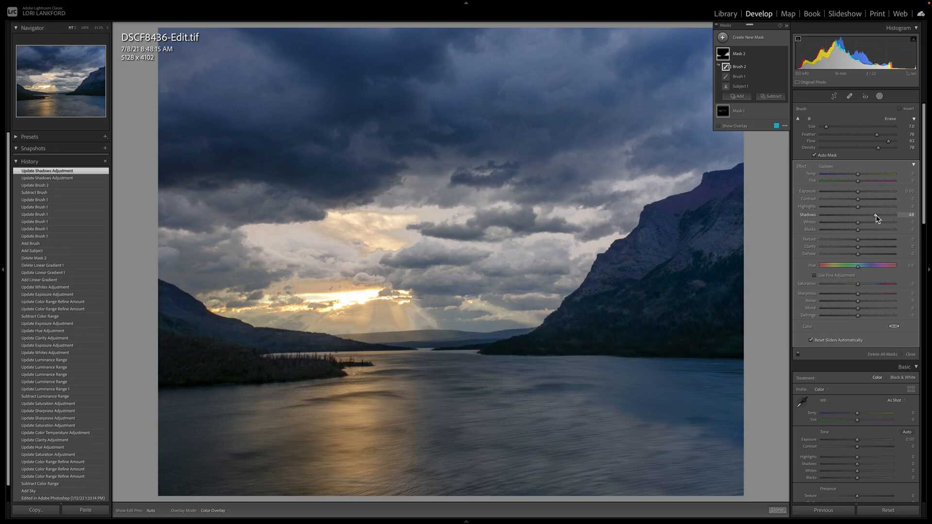
key("backslash")
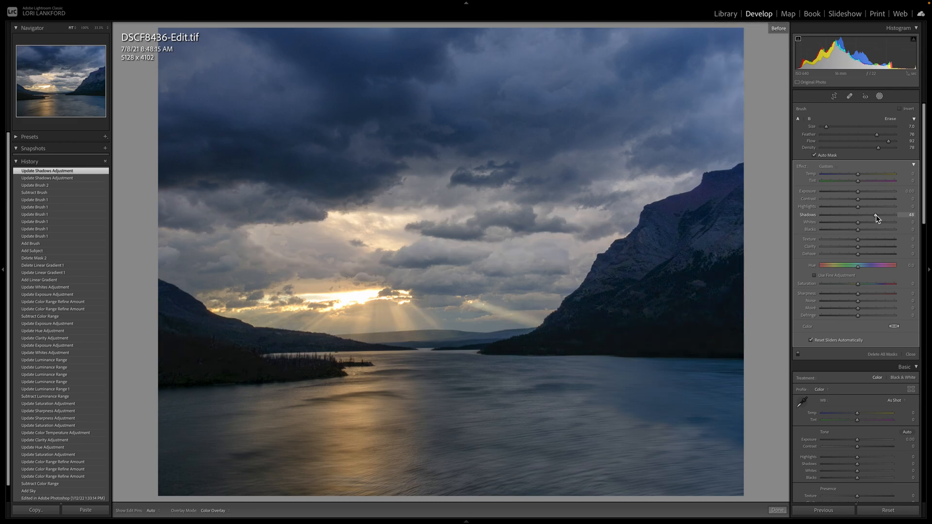
key("backslash")
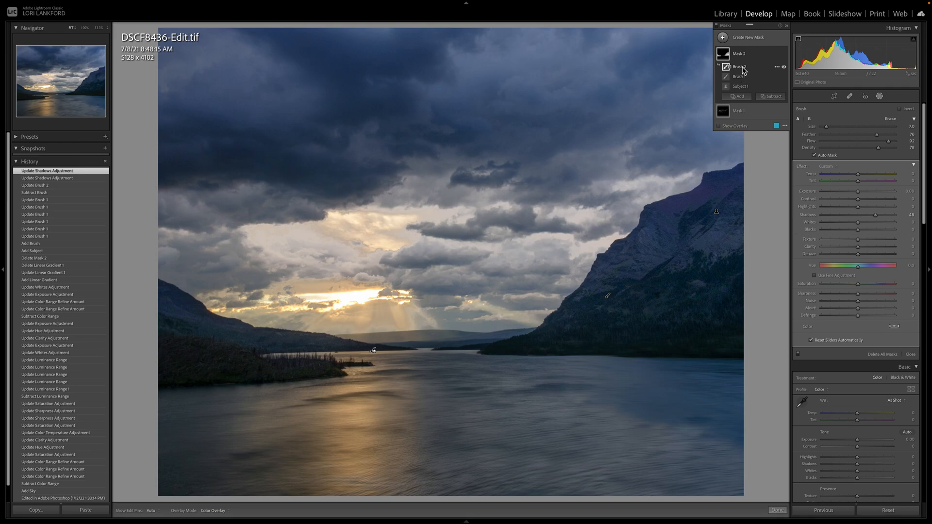
Step: Intersect the mountain mask with a color range sampled from the dark green lower slope of the right mountain
left_click(777, 67)
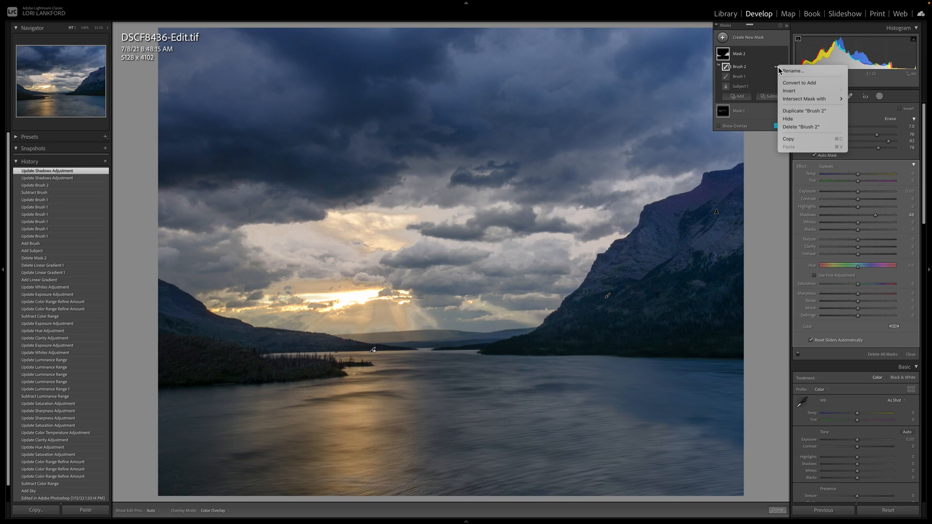
mouse_move(800, 101)
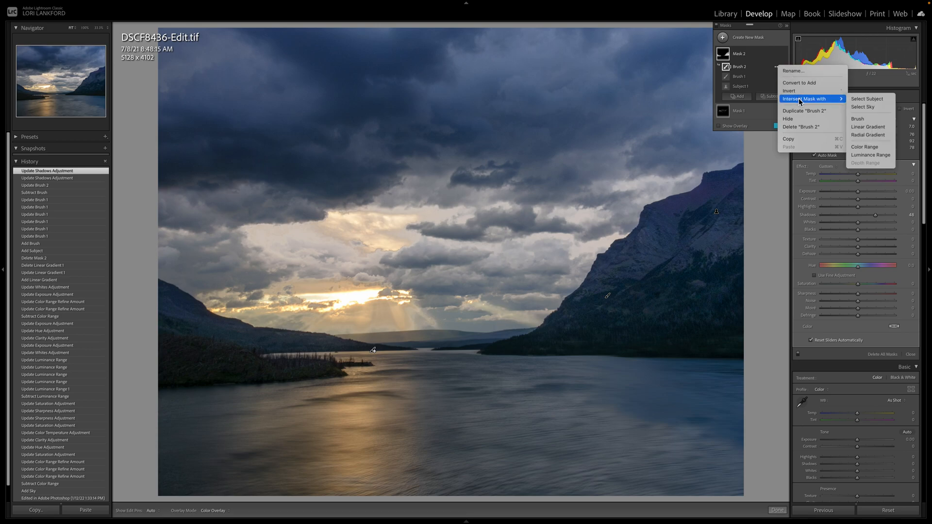
left_click(870, 149)
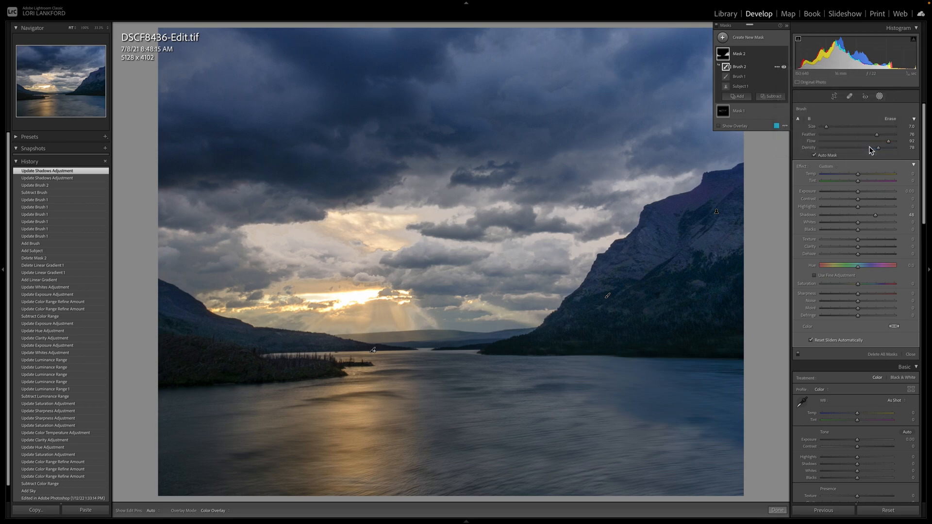
left_click(651, 319)
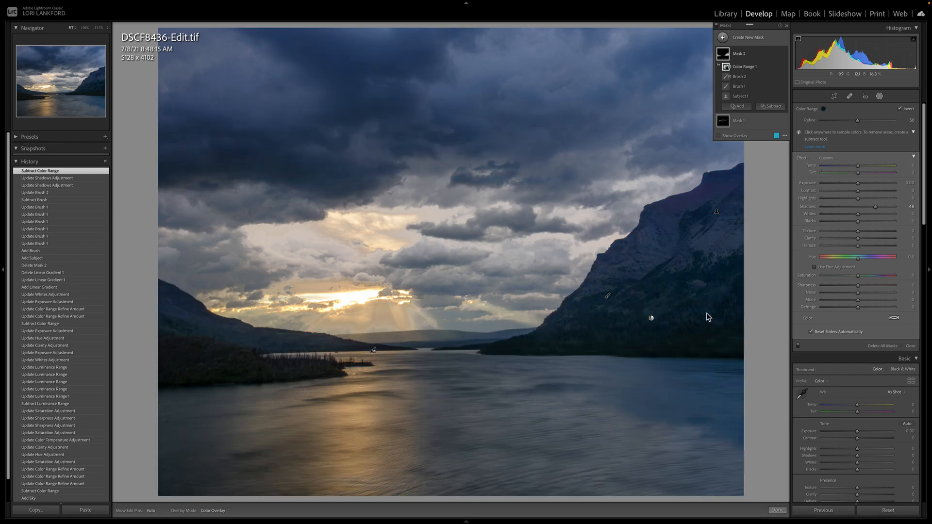
Step: Refine the mountain mask's color range to 3, resample it on the right mountain's dark green lower slope, and hide the overlay
mouse_move(651, 319)
key("o")
left_click_drag(844, 120, 845, 120)
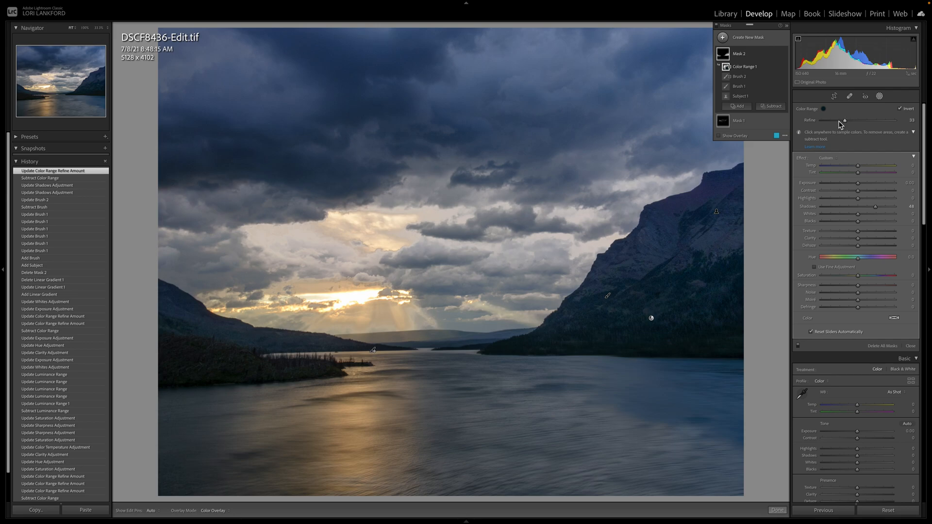
left_click_drag(845, 120, 857, 121)
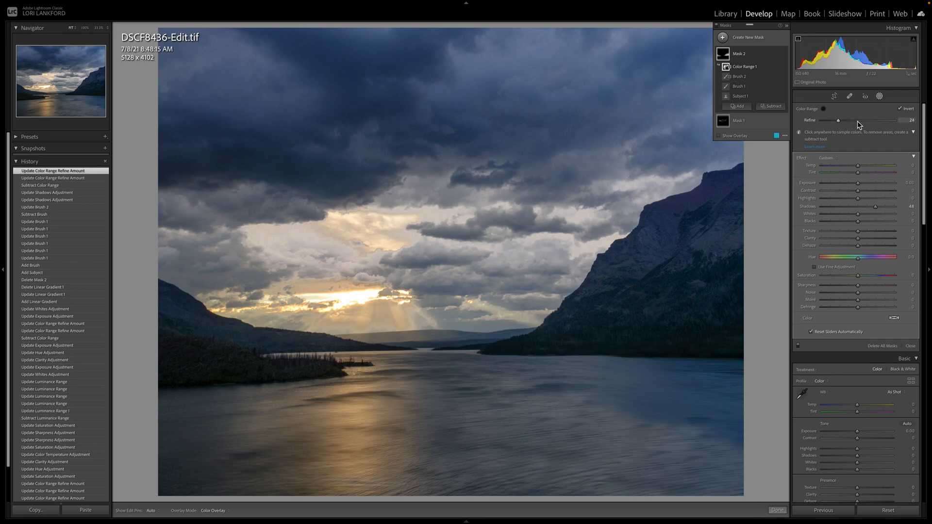
left_click(718, 136)
mouse_move(835, 121)
left_mouse_down()
mouse_move(850, 121)
mouse_move(823, 121)
left_mouse_up()
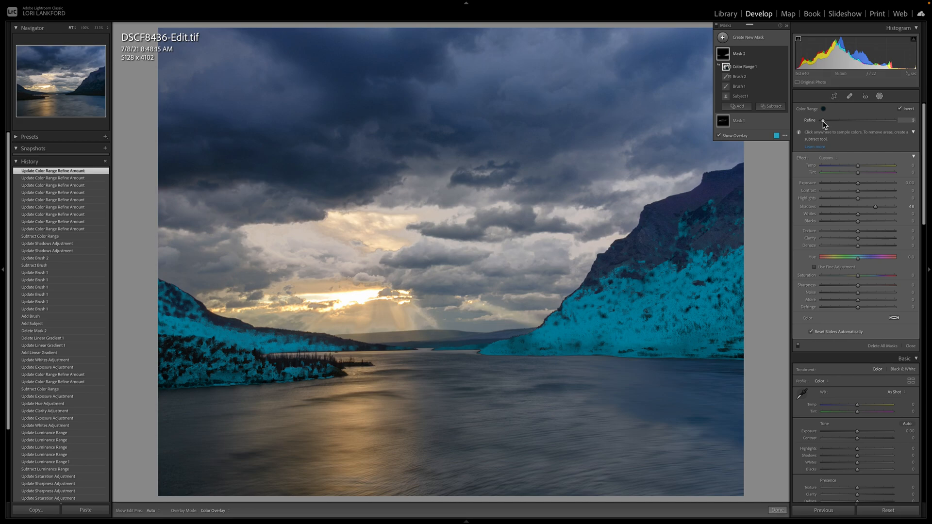
mouse_move(749, 69)
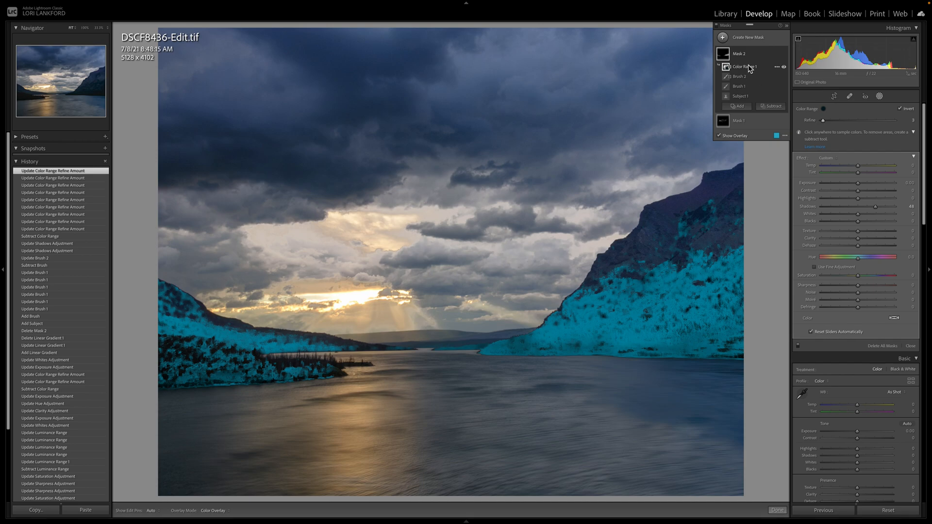
left_click(651, 324)
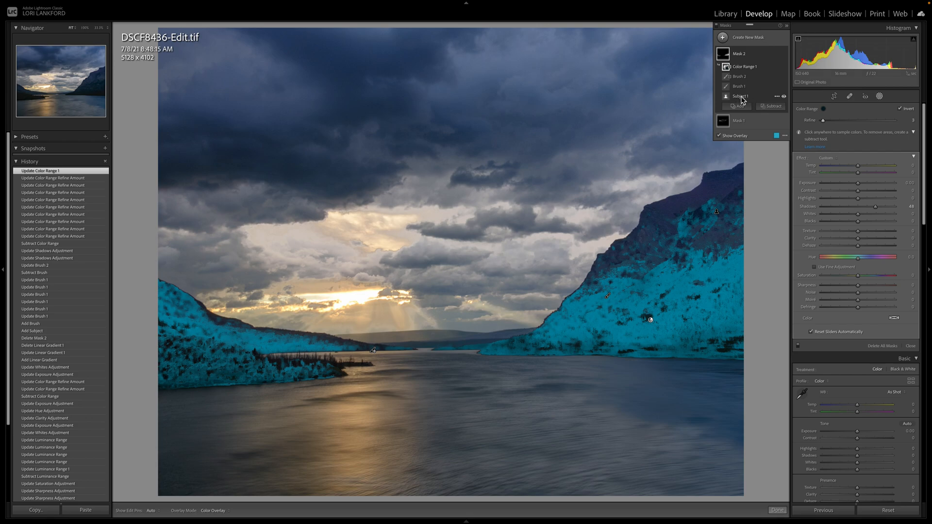
left_click(718, 138)
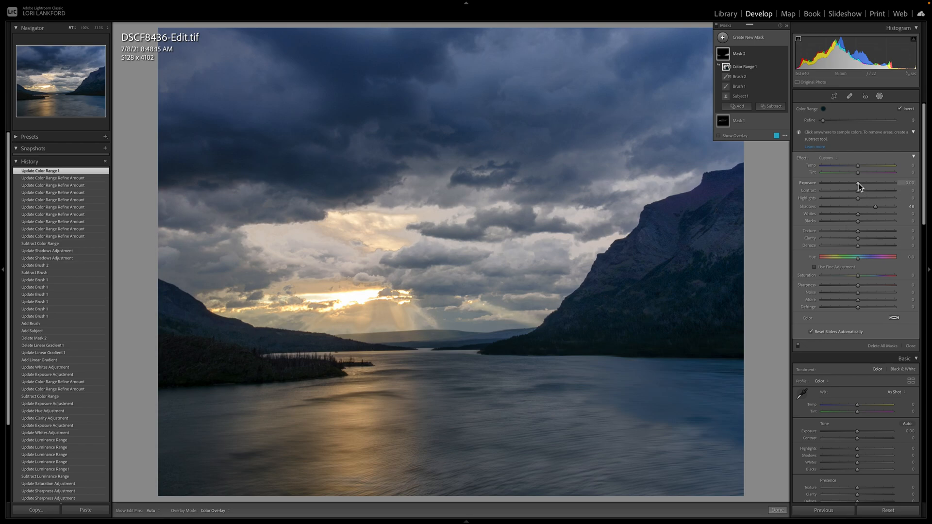
Step: Set the masked mountains' blacks to 14, whites to 22, exposure to 0.14, clarity to 16 and dehaze to 17
left_click(868, 222)
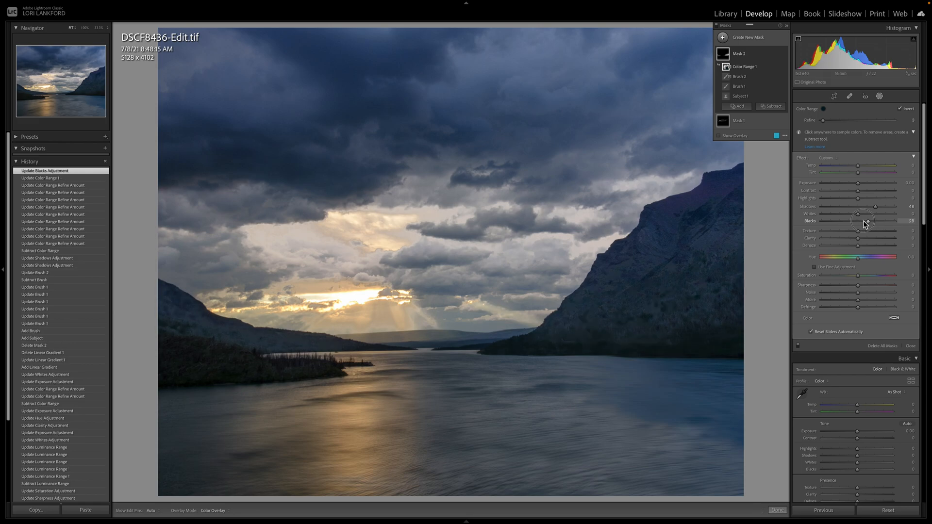
left_click_drag(865, 221, 863, 220)
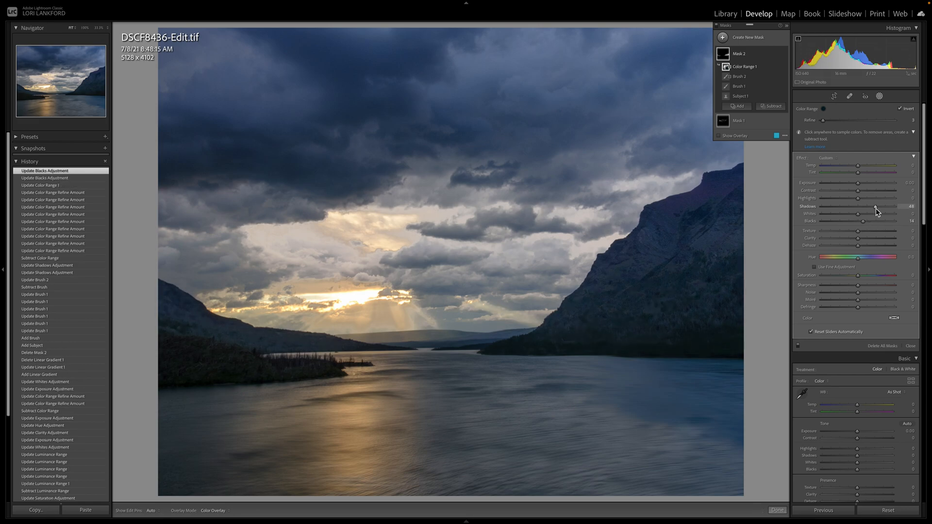
left_click_drag(858, 217, 859, 186)
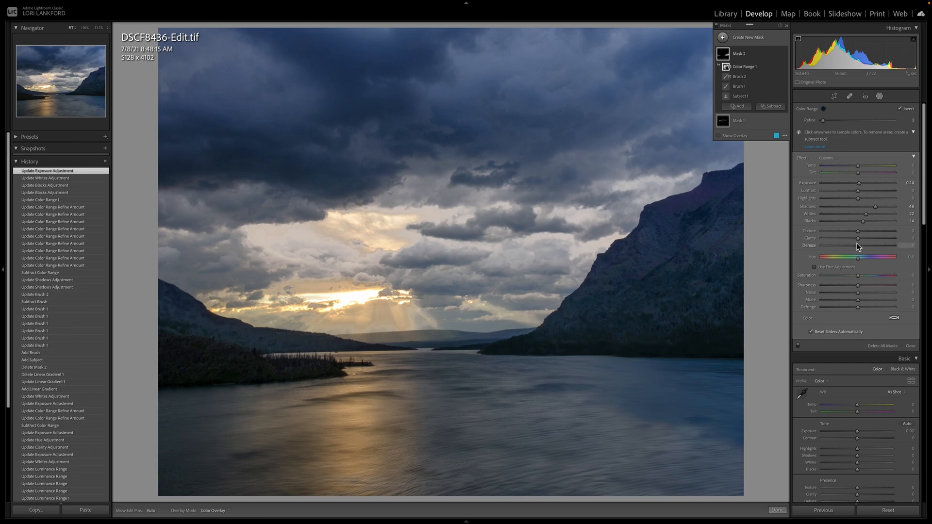
left_click(864, 237)
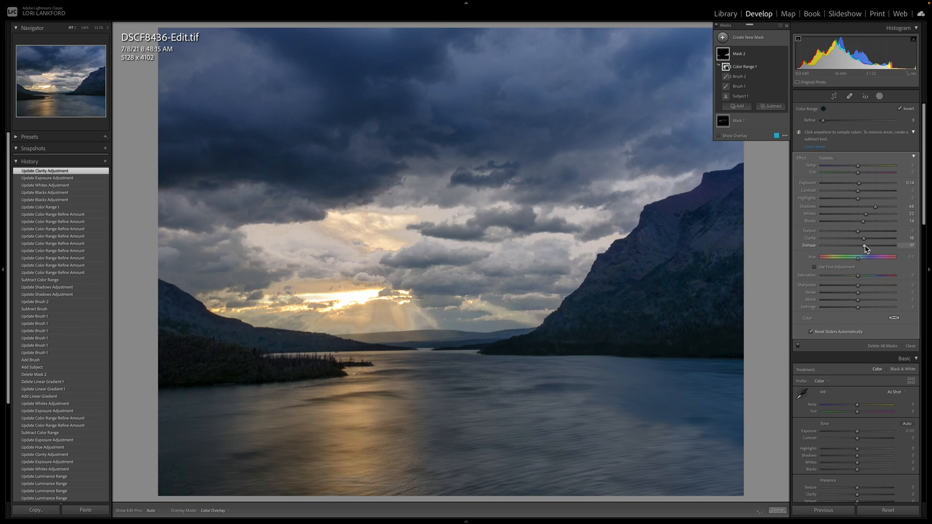
left_click(866, 248)
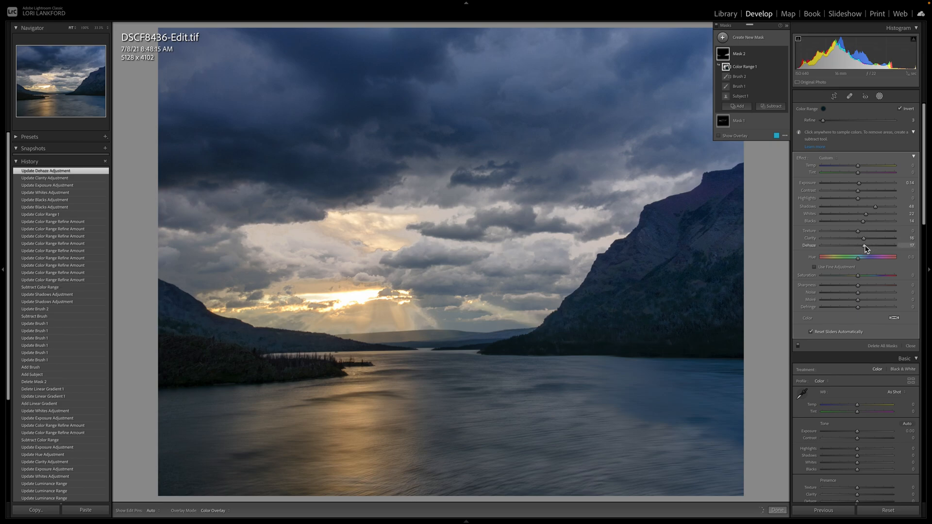
Step: Set the masked mountains' saturation to 26, shadows to 23, exposure to 0.61 and temperature to 41, and compare with the before view
left_click(857, 276)
left_click_drag(857, 277, 869, 275)
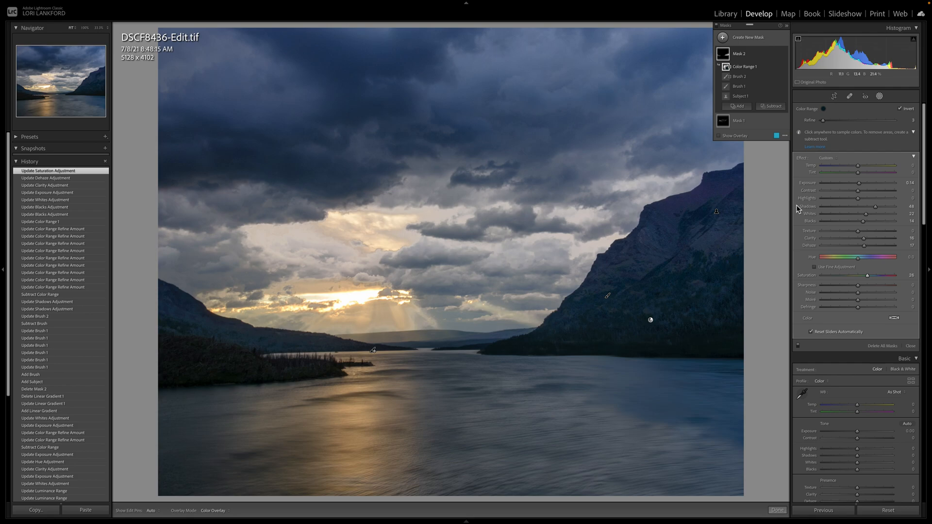
left_click(866, 207)
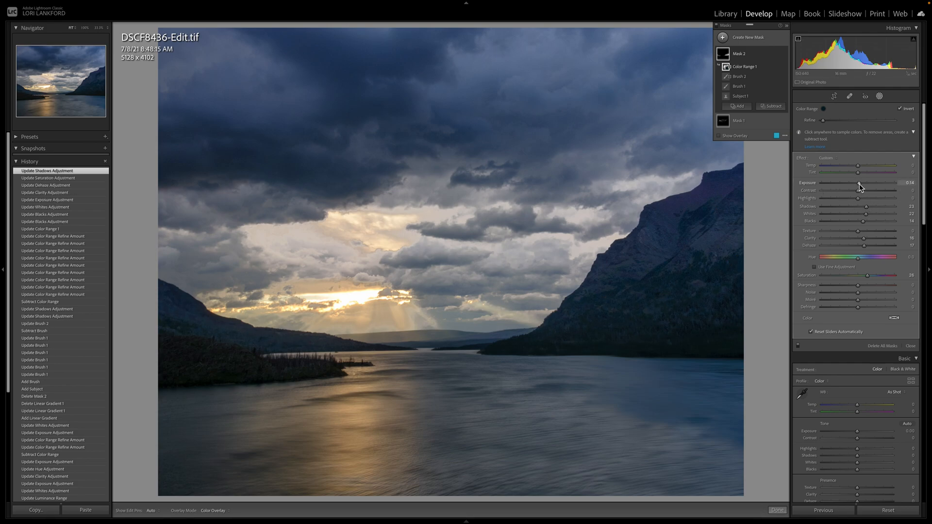
left_click_drag(859, 186, 864, 187)
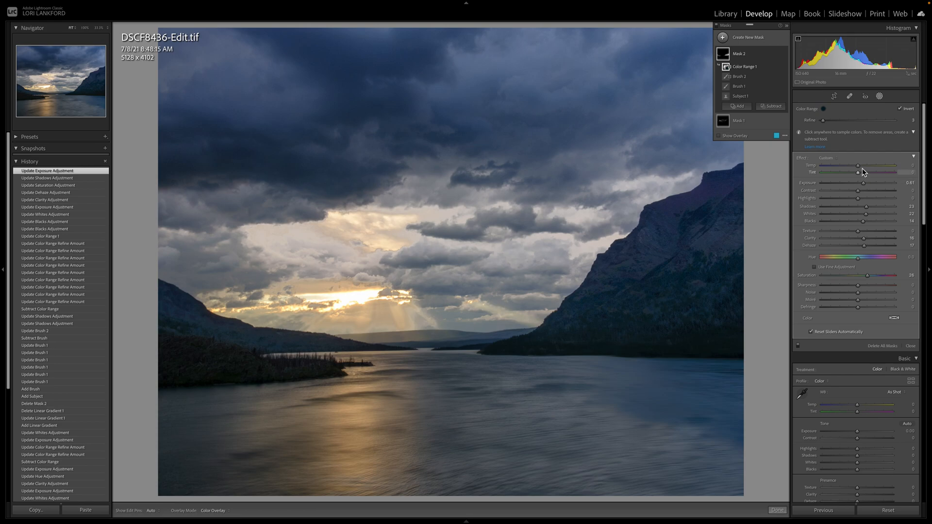
left_click_drag(857, 166, 871, 166)
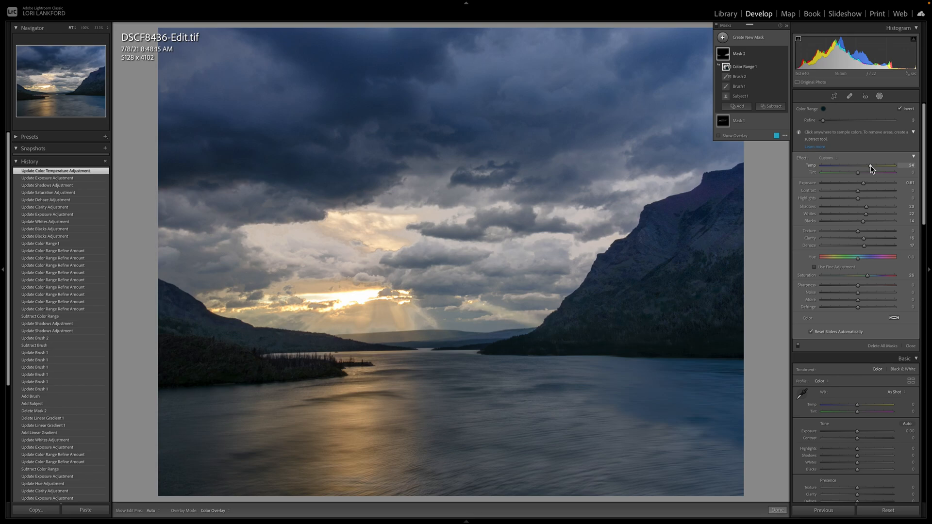
left_click_drag(872, 166, 873, 166)
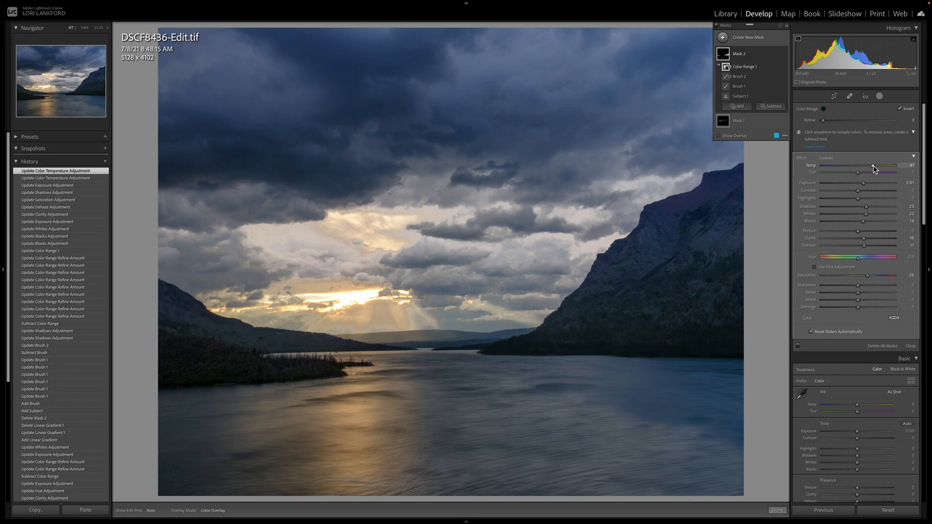
key("backslash")
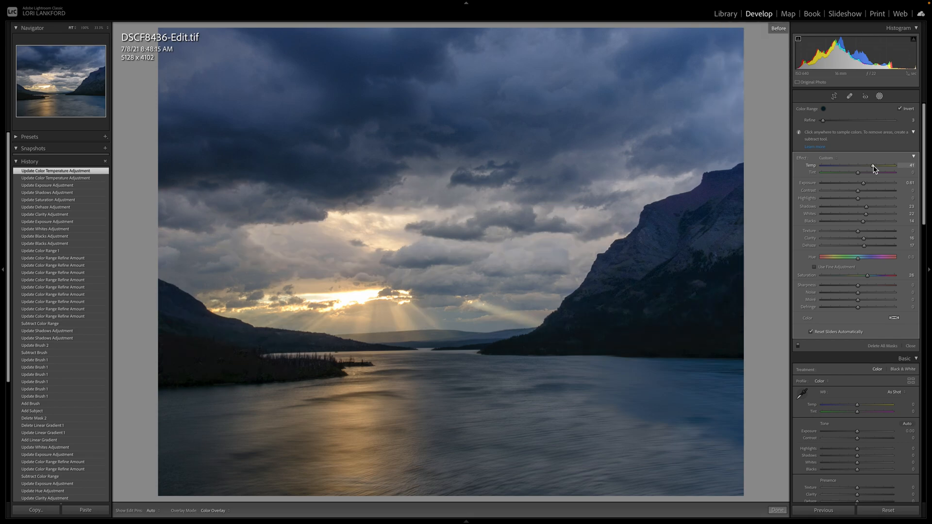
key("backslash")
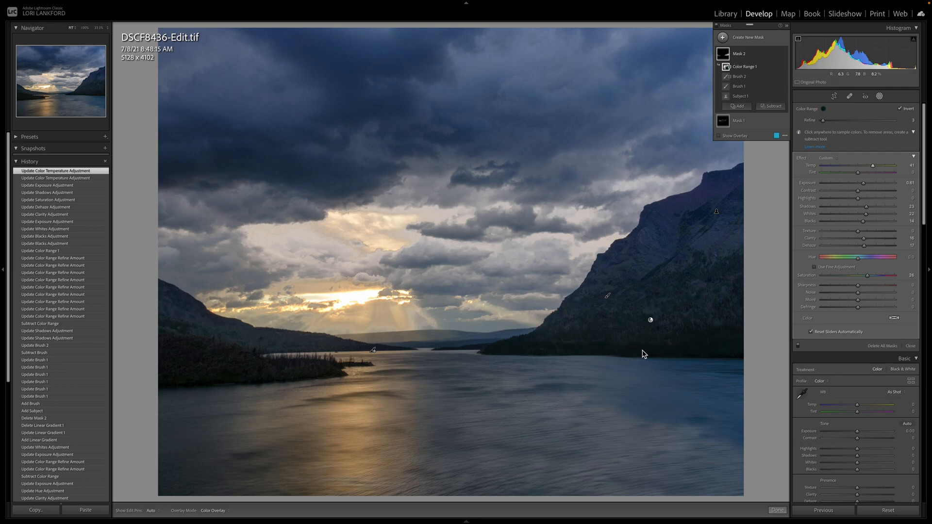
Step: Create a linear gradient mask and move it down so it covers the lake, fading out near the far shoreline
left_click(723, 38)
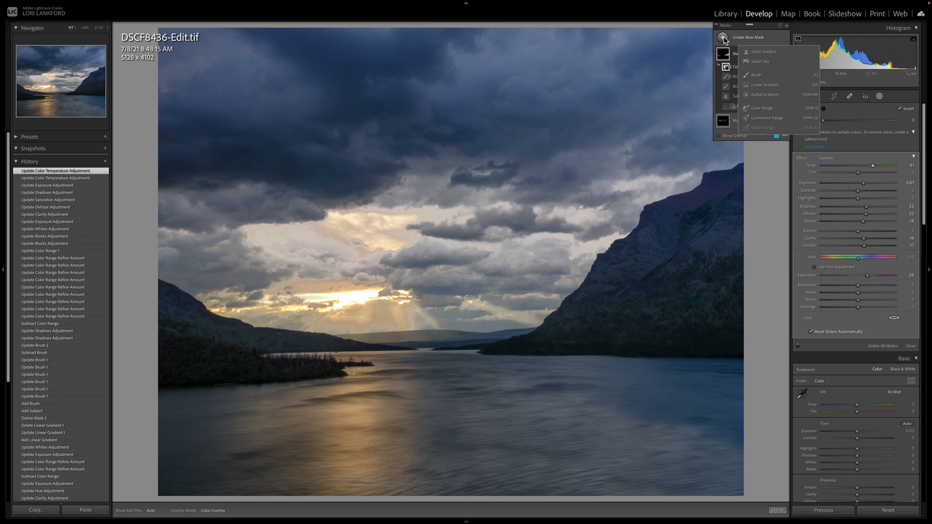
left_click(783, 85)
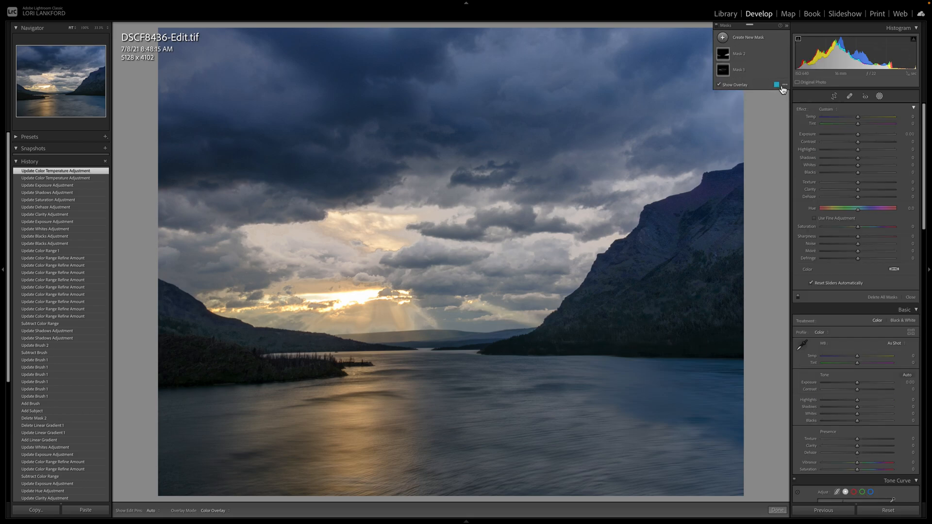
left_click_drag(435, 364, 433, 210)
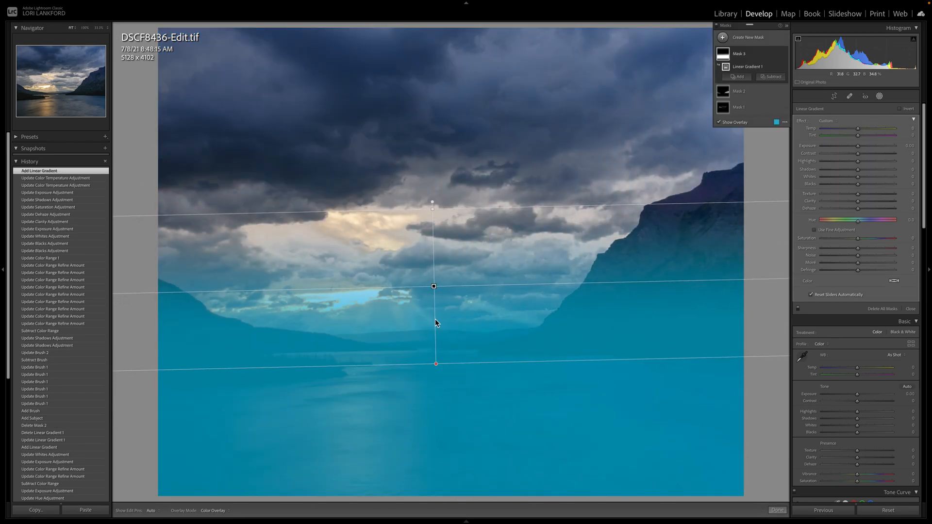
left_click(433, 285)
left_click_drag(433, 286, 470, 424)
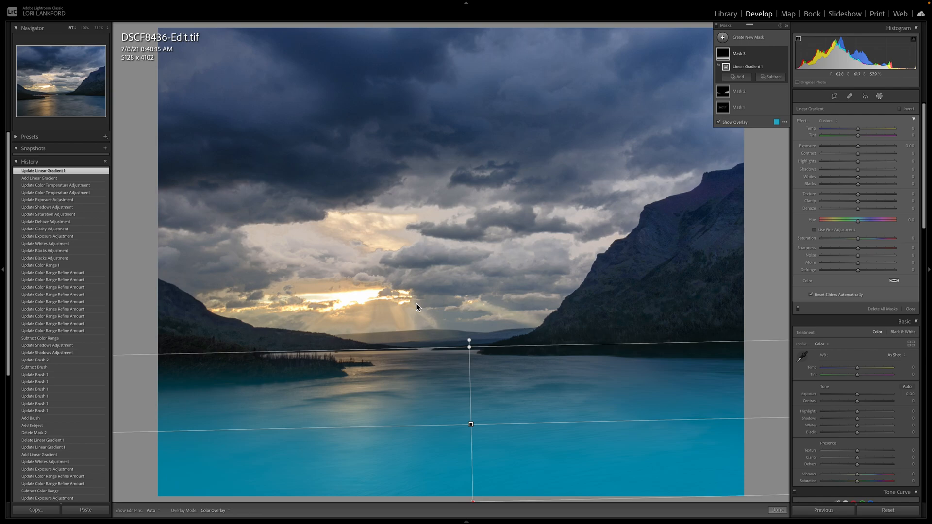
Step: Intersect the lake's linear gradient with a luminance range sampled from the golden sun reflection on the water
mouse_move(777, 71)
left_click(777, 67)
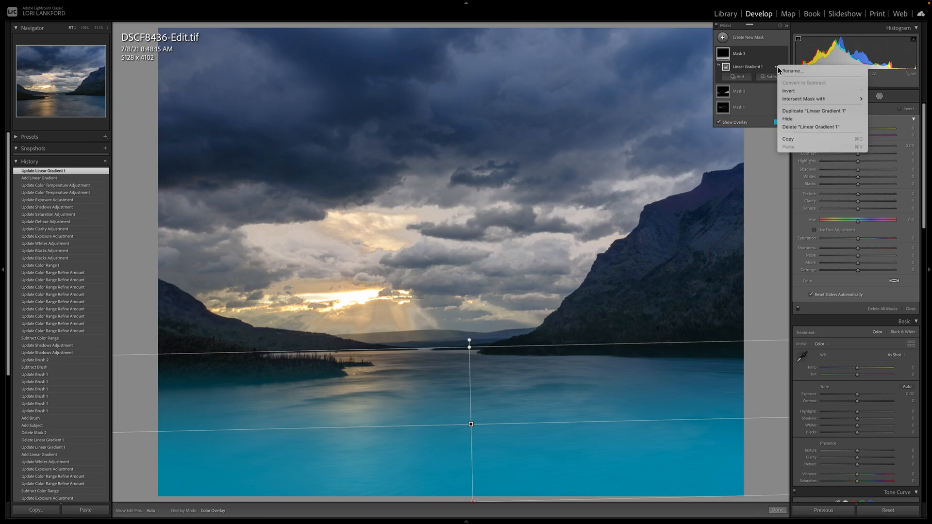
mouse_move(798, 101)
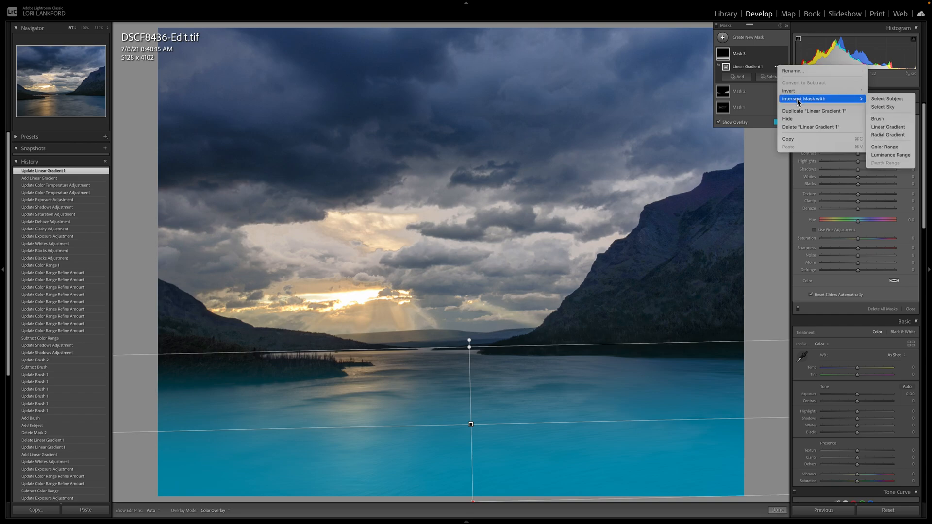
left_click(885, 156)
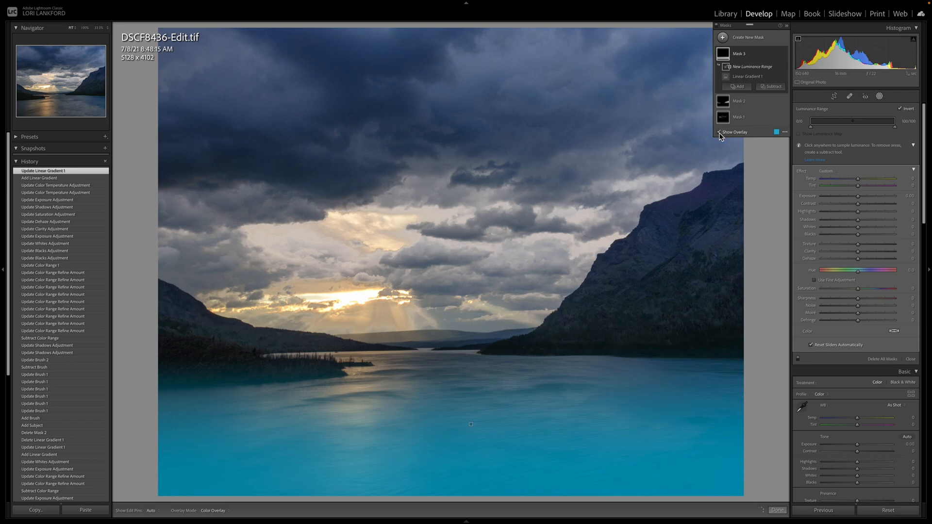
left_click(719, 132)
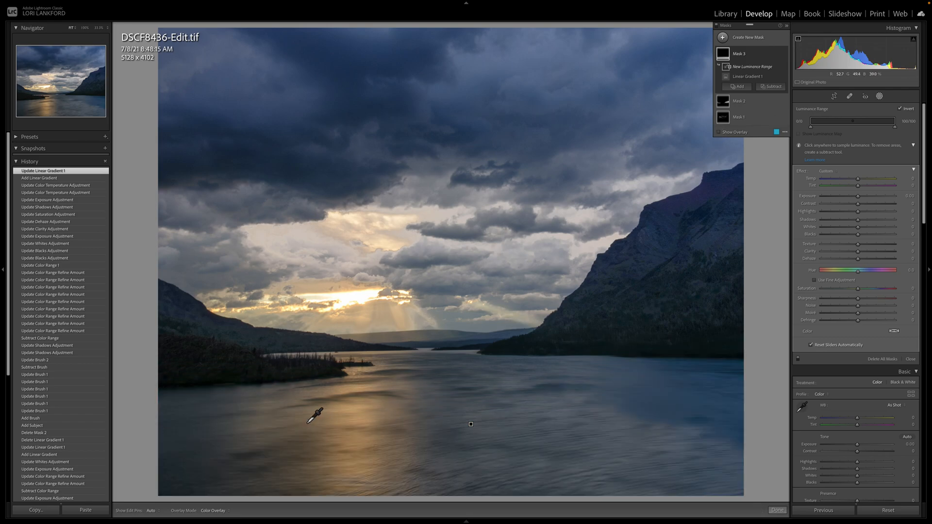
left_click(358, 416)
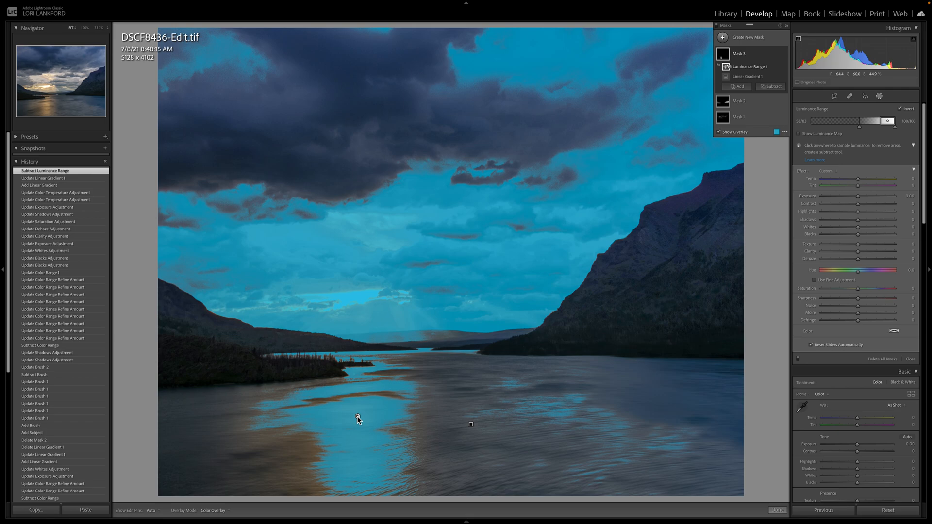
Step: Compare the overlays of the lake mask's linear gradient and its intersecting luminance range
mouse_move(751, 80)
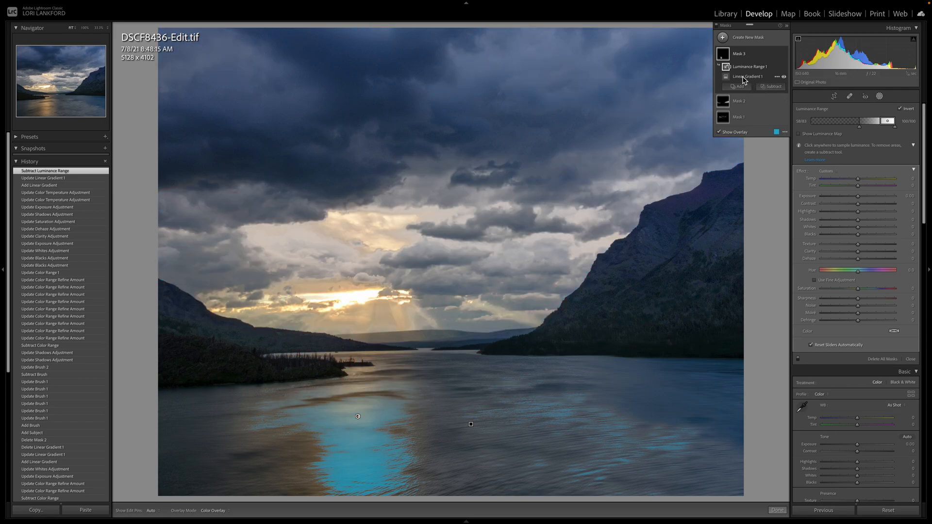
left_click(727, 79)
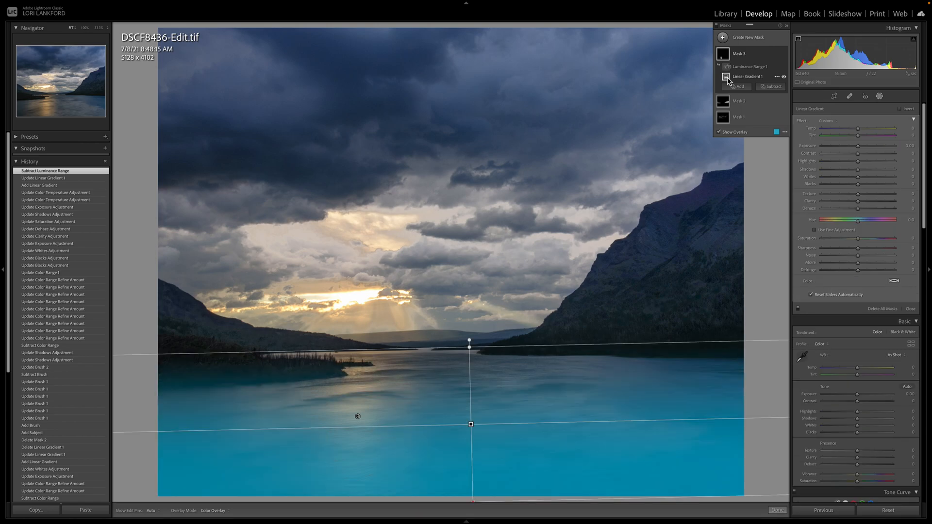
left_click(726, 67)
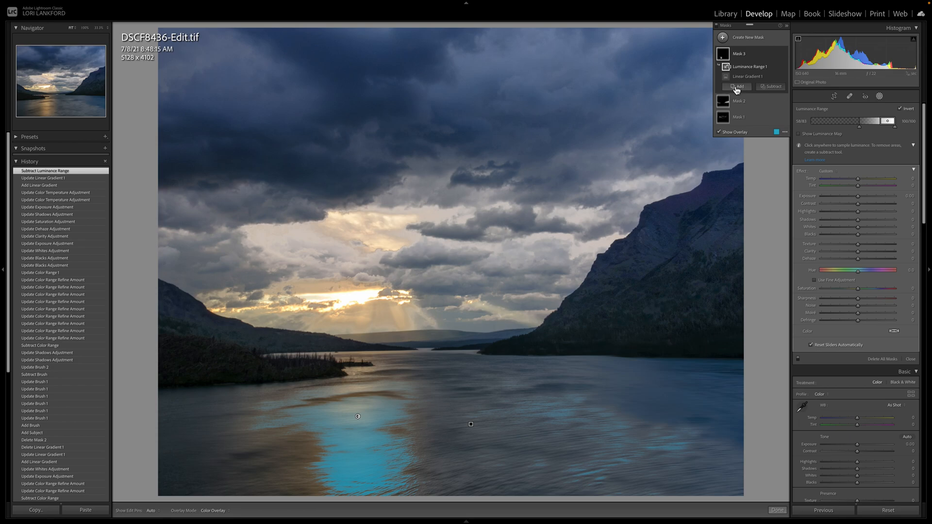
left_click(726, 77)
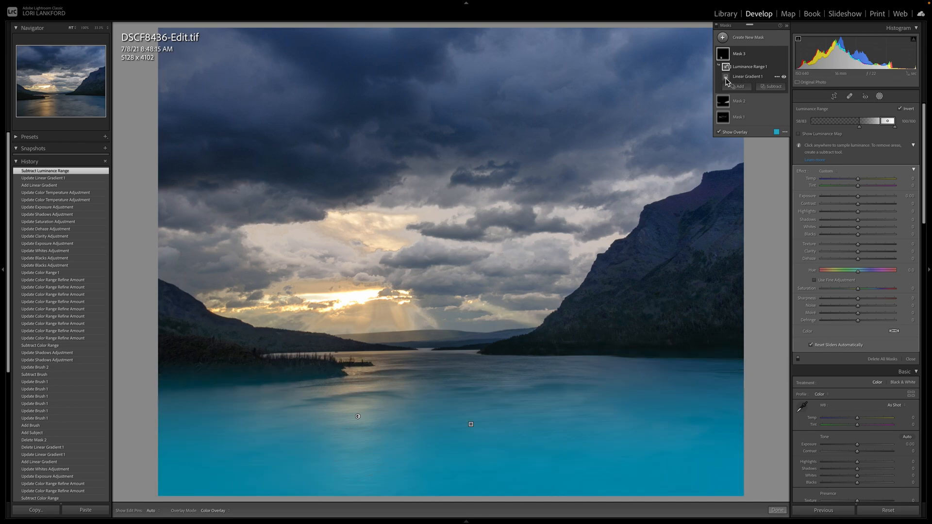
left_click(725, 77)
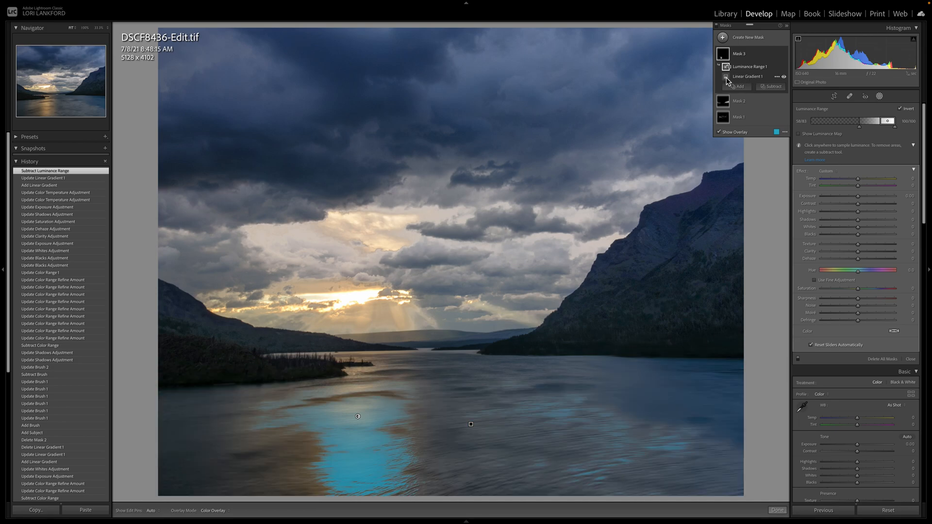
left_click(727, 77)
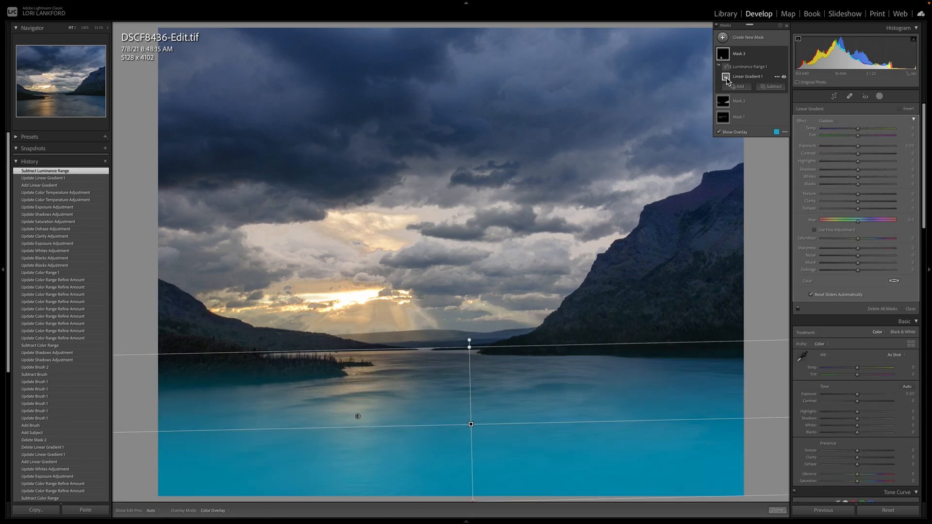
left_click(726, 67)
left_click(726, 68)
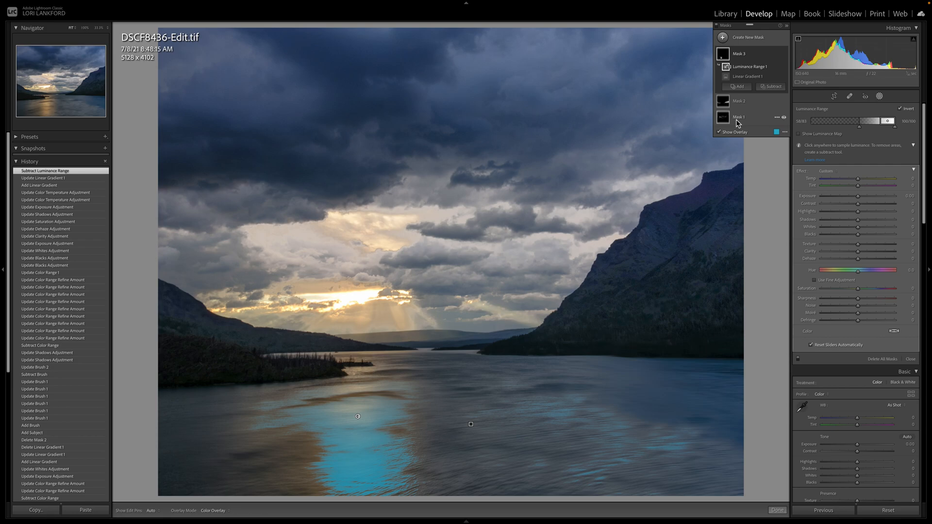
Step: Adjust the lower limit of the lake mask's luminance range with the overlay hidden, and show the overlay again
left_click(719, 132)
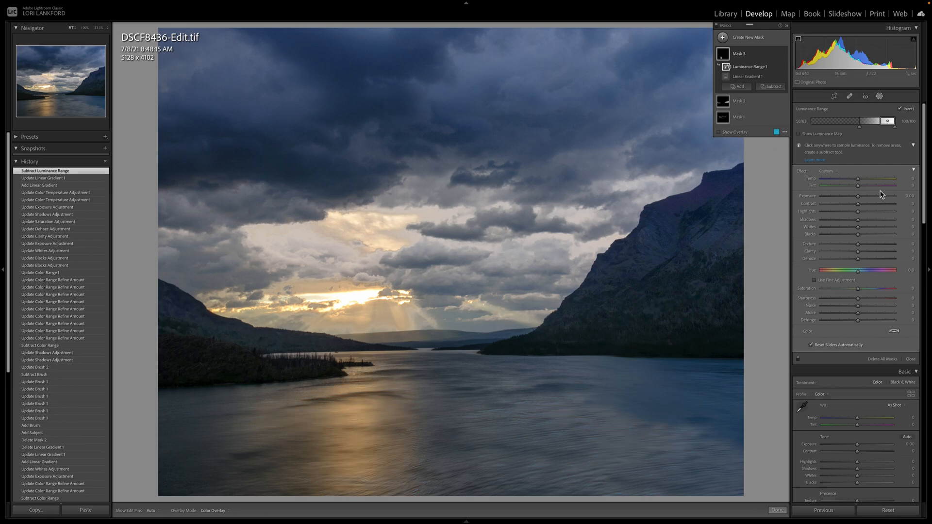
left_click(859, 127)
left_click(718, 132)
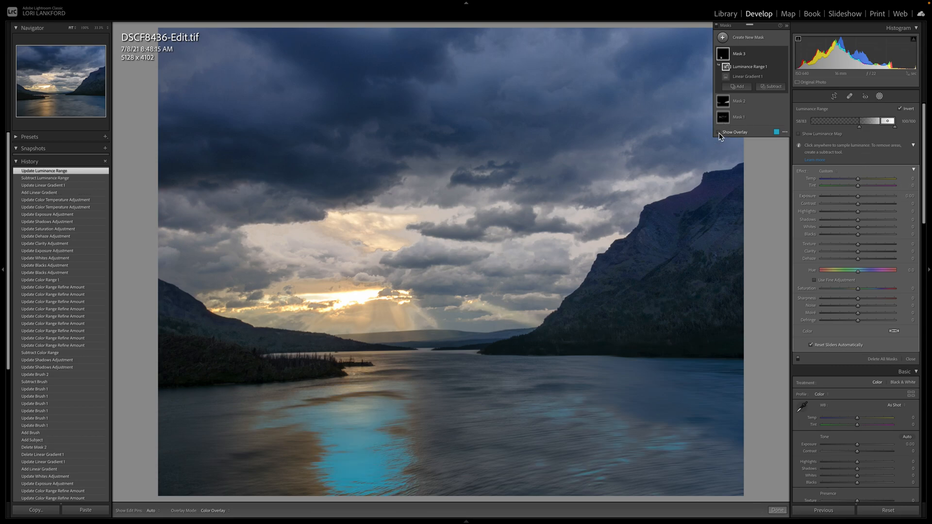
Step: Refine the lower limit of the lake mask's luminance range to cover more of the sunlit reflections and ripples, with the overlay hidden at the end
left_click(718, 132)
left_click_drag(858, 128, 860, 129)
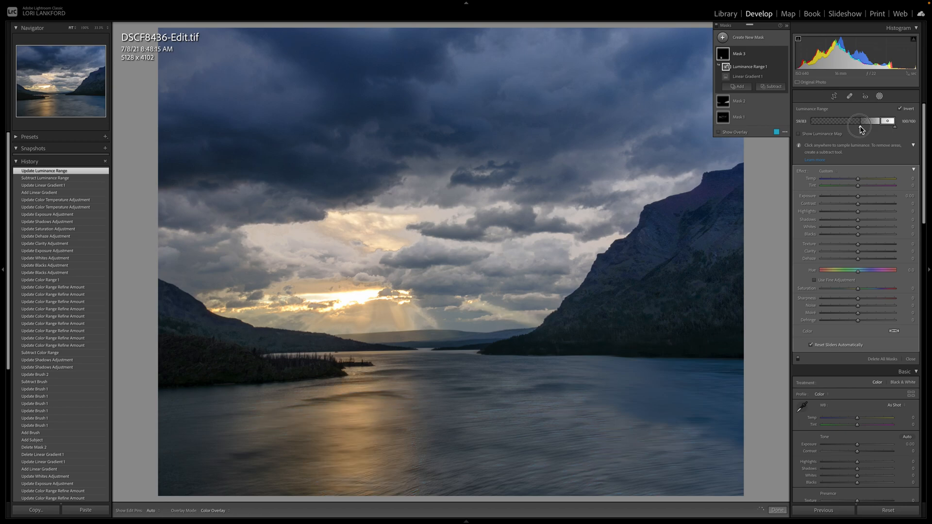
left_click(718, 132)
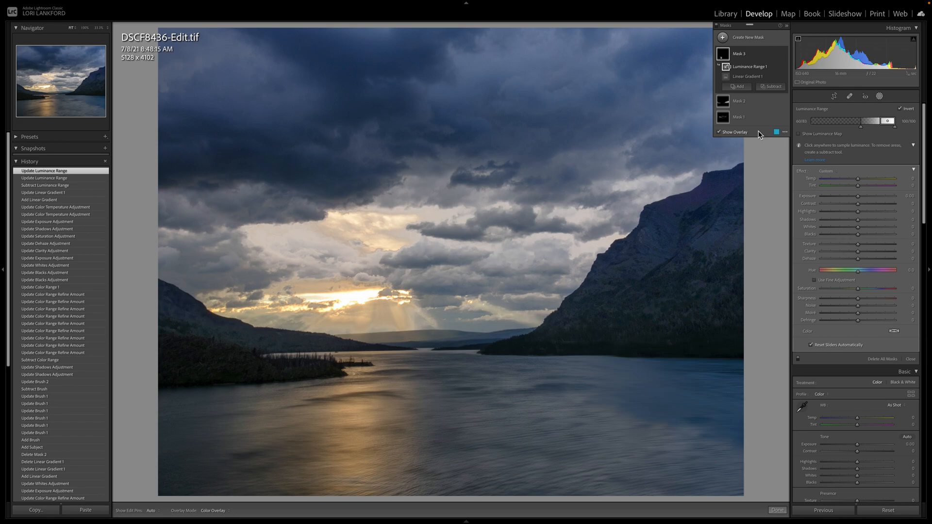
mouse_move(861, 130)
left_mouse_down()
mouse_move(869, 129)
mouse_move(853, 130)
left_mouse_up()
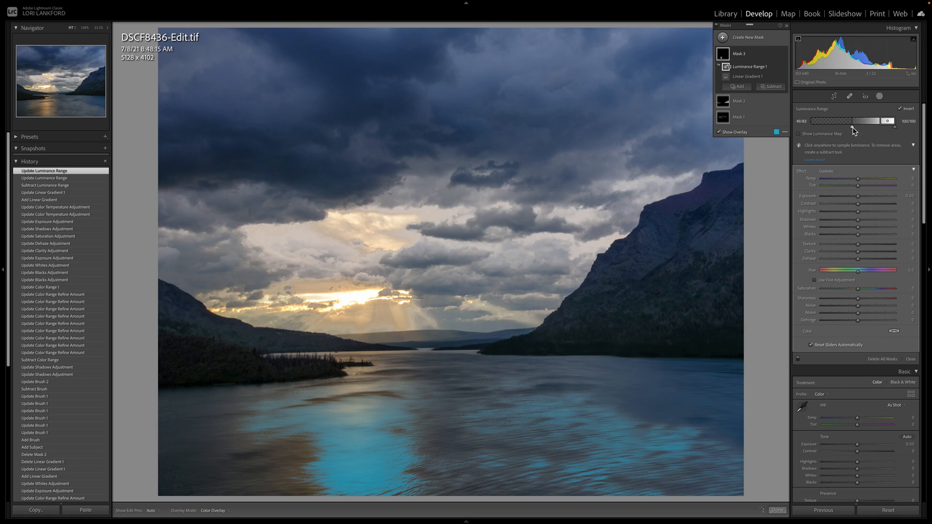
left_click(719, 133)
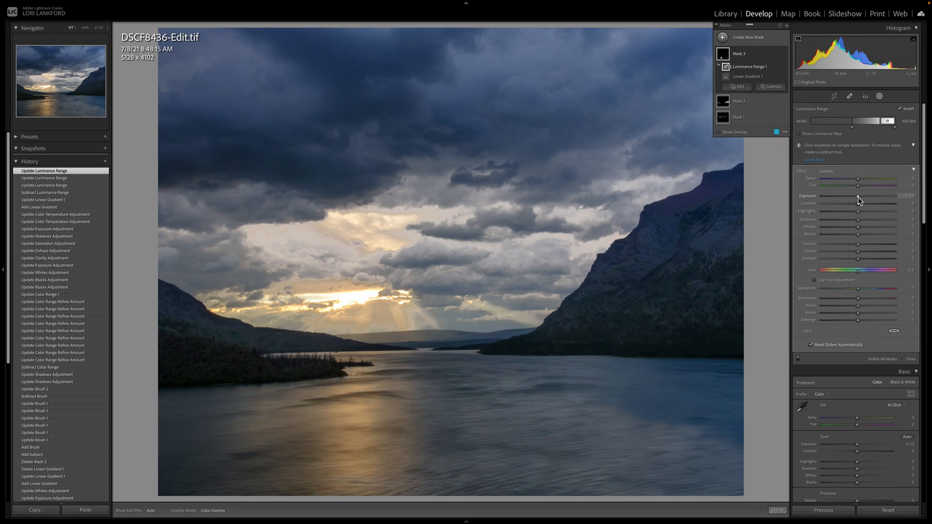
Step: Set the lake mask's Exposure to 0.47 and Whites to 18, warm its Temp, and compare the photo with its before view
left_click_drag(857, 196, 864, 228)
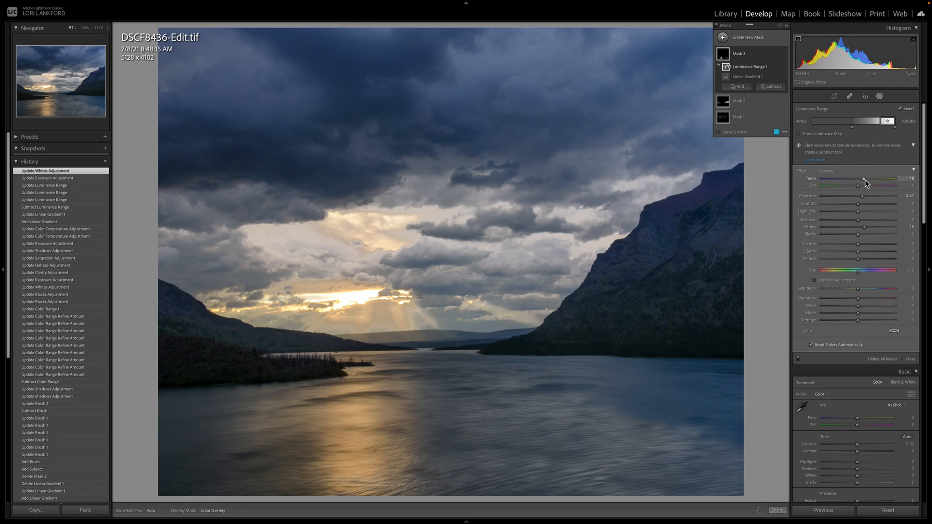
left_click_drag(865, 179, 865, 179)
key("backslash")
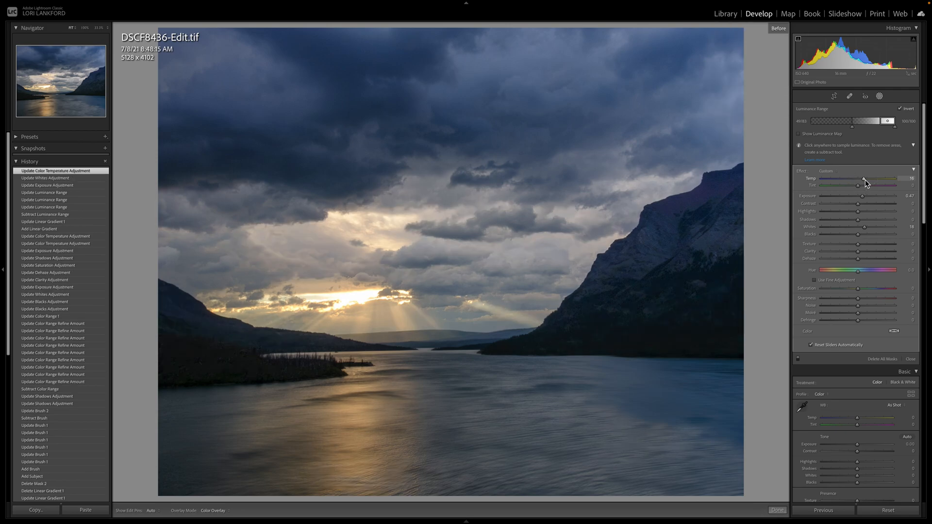
key("backslash")
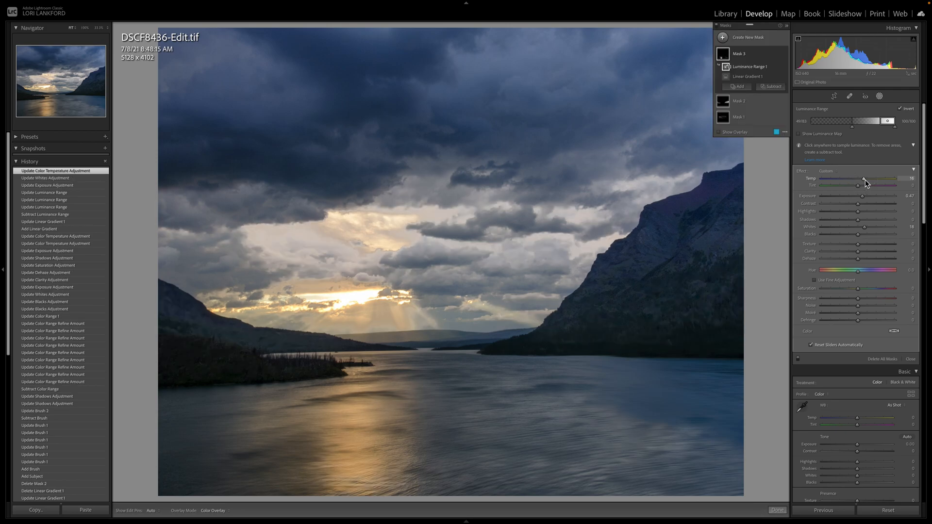
key("backslash")
key("backslash")
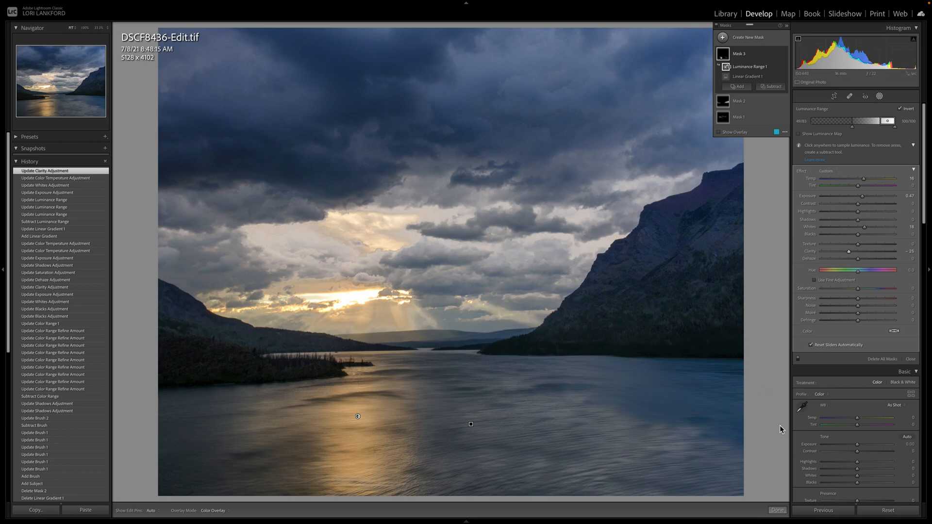
Step: Finish editing the lake mask, reopen the photo's masks and bring up the choices for creating a new mask
left_click(776, 511)
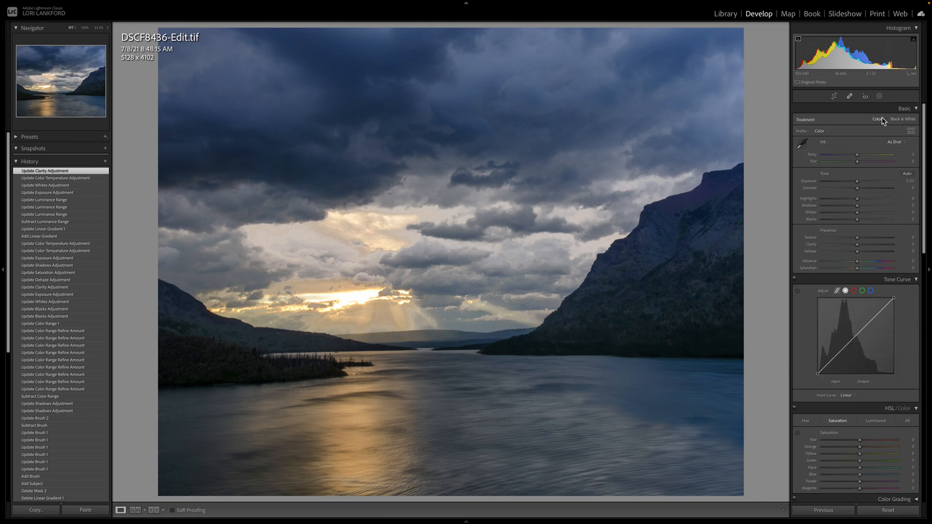
left_click(879, 96)
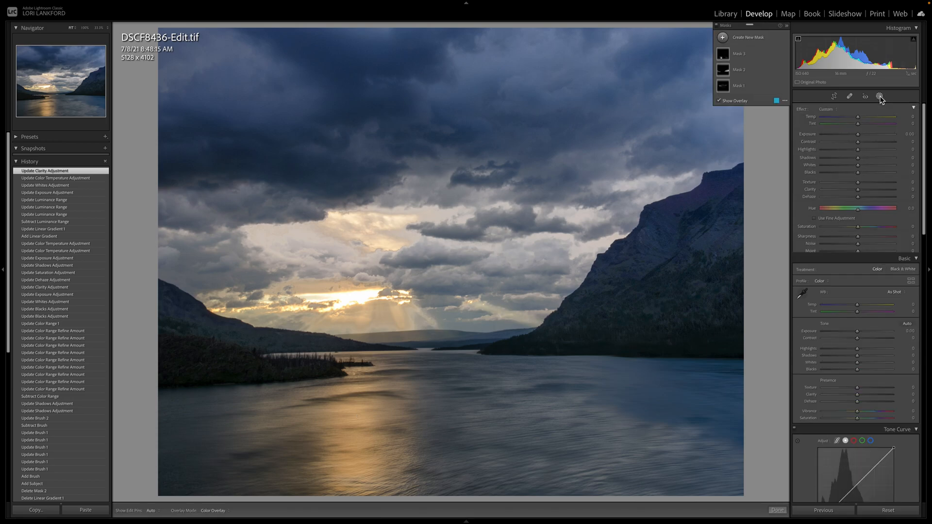
left_click(723, 39)
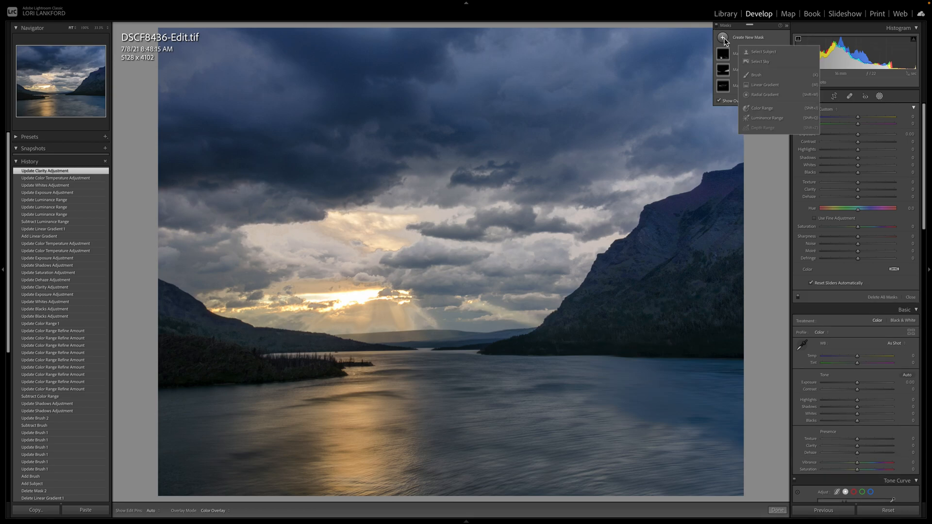